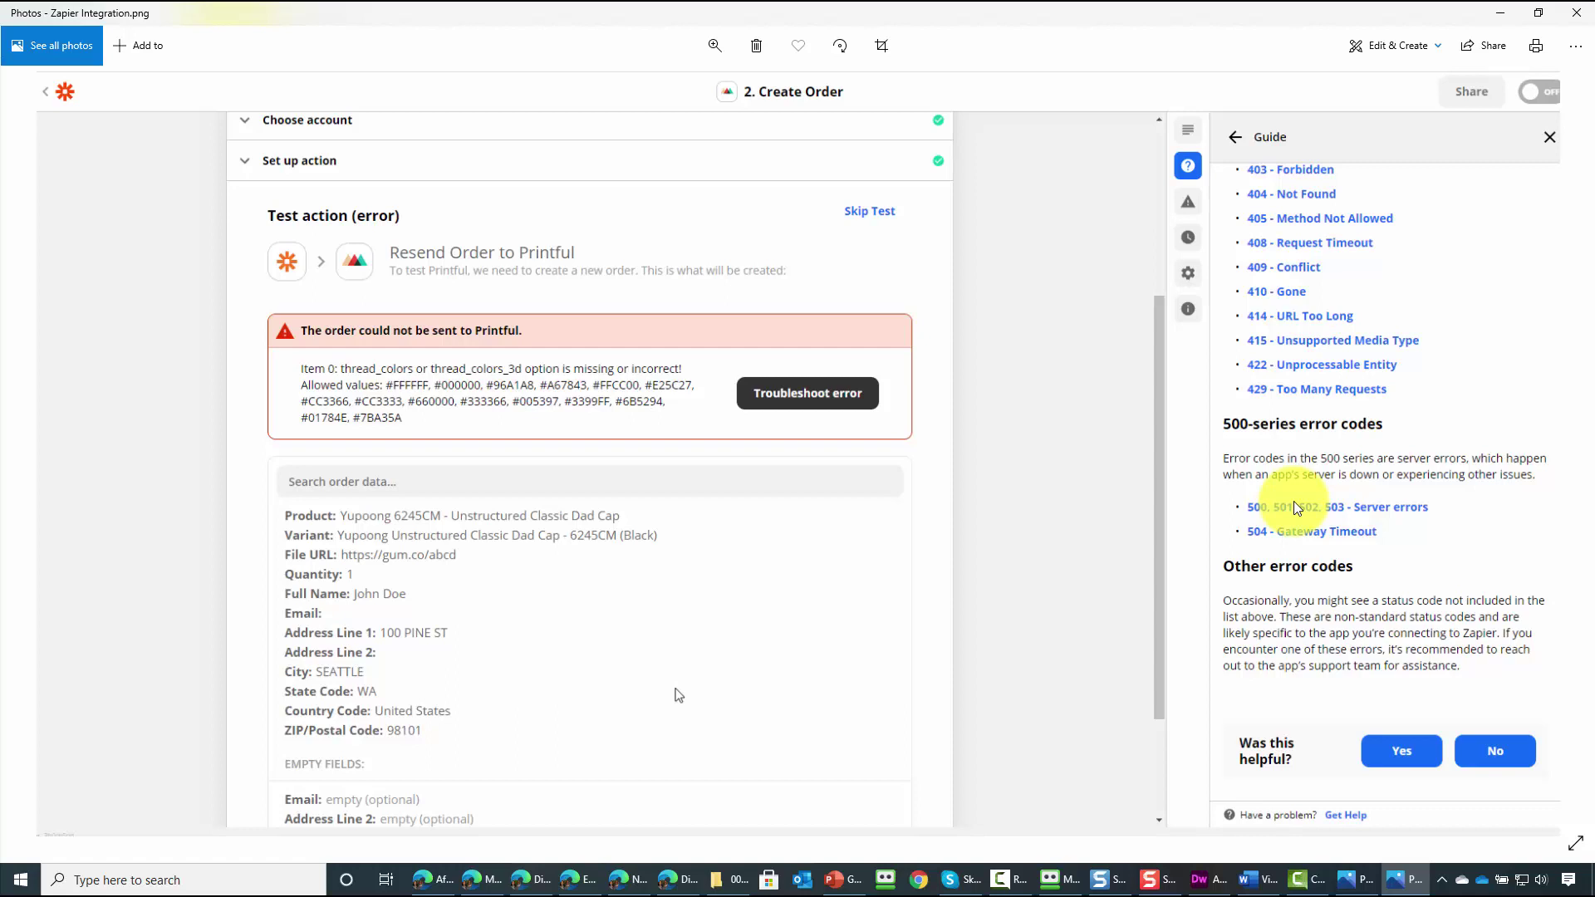
Advance from the Zapier order-error screenshot to the next saved screenshot in Photos
key("Right")
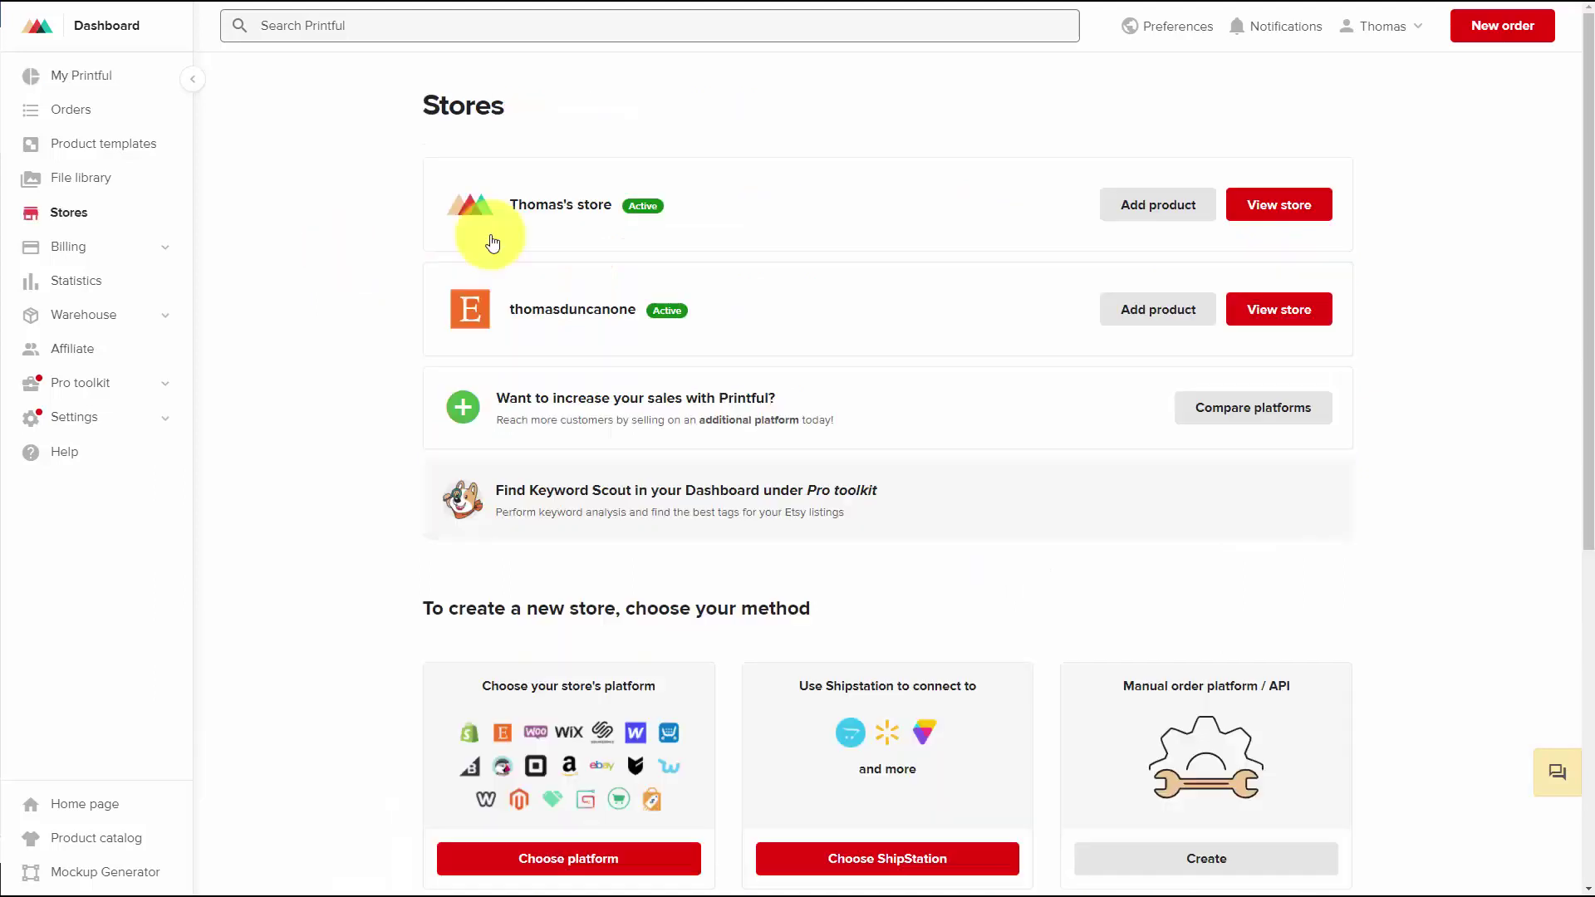
Create a Classic Dad Hat with 600qrcode.png placed on the front, then go on to mockups
left_click(1116, 213)
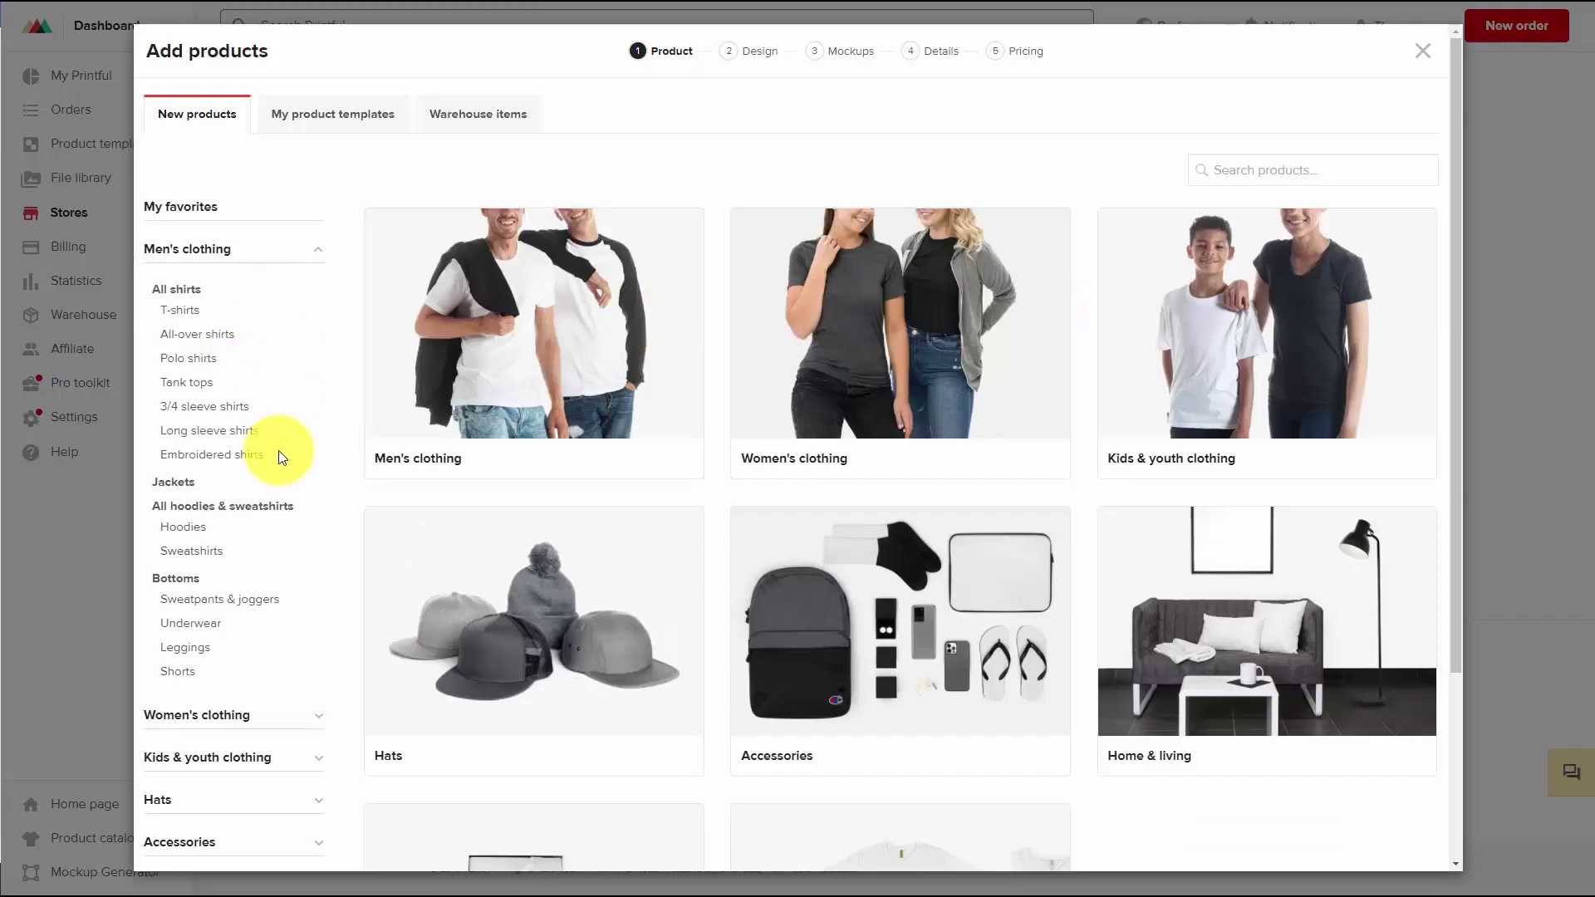
scroll(282, 457, "down", 3)
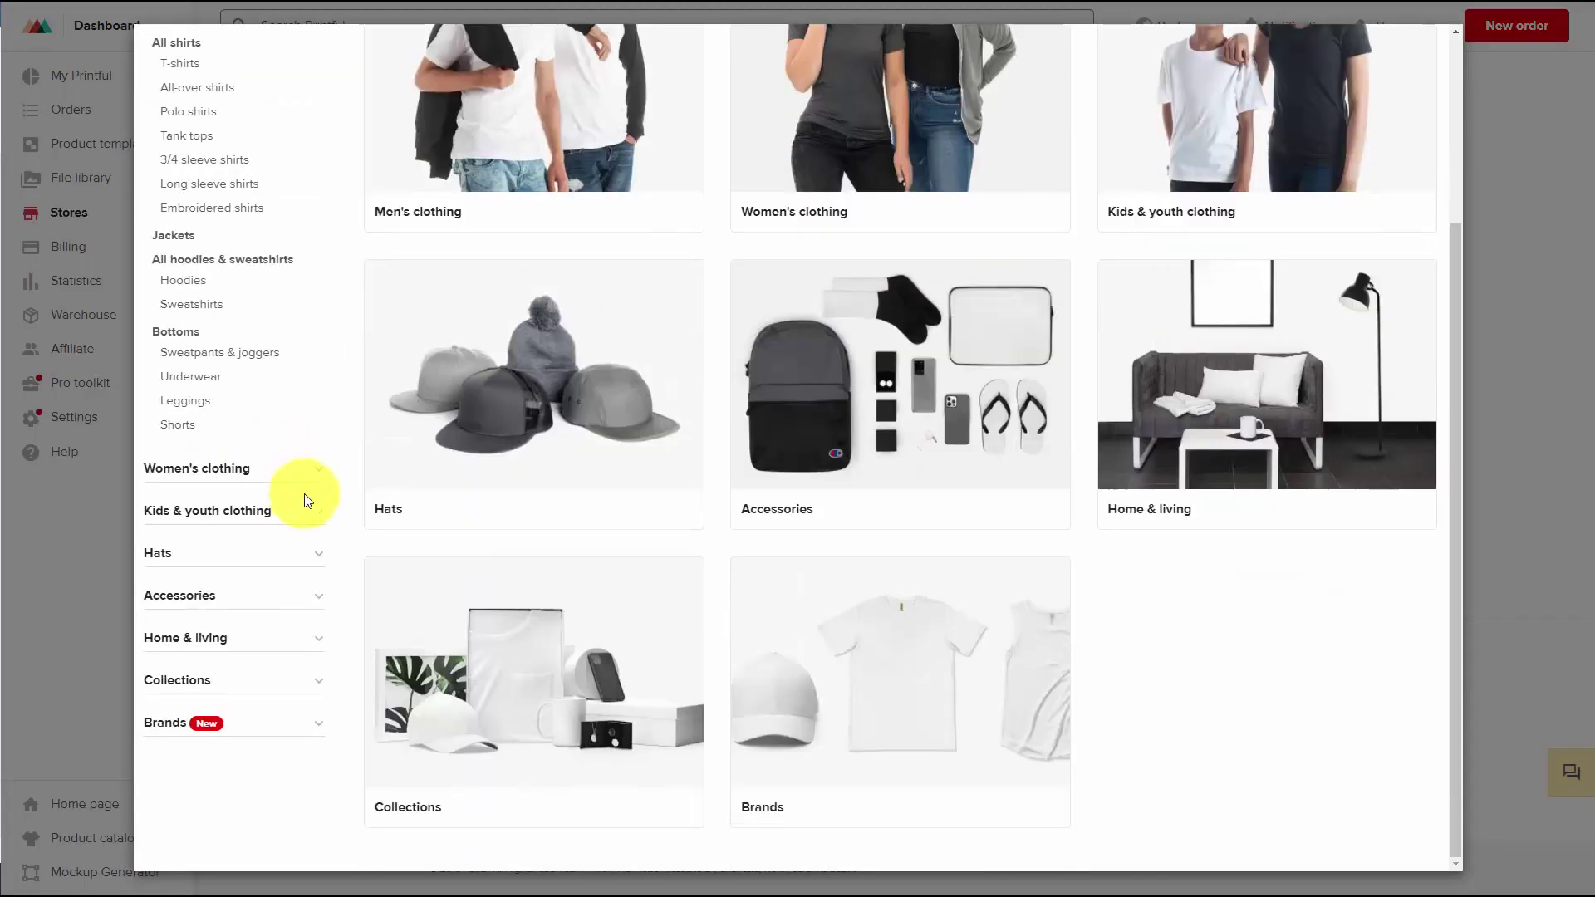
left_click(317, 555)
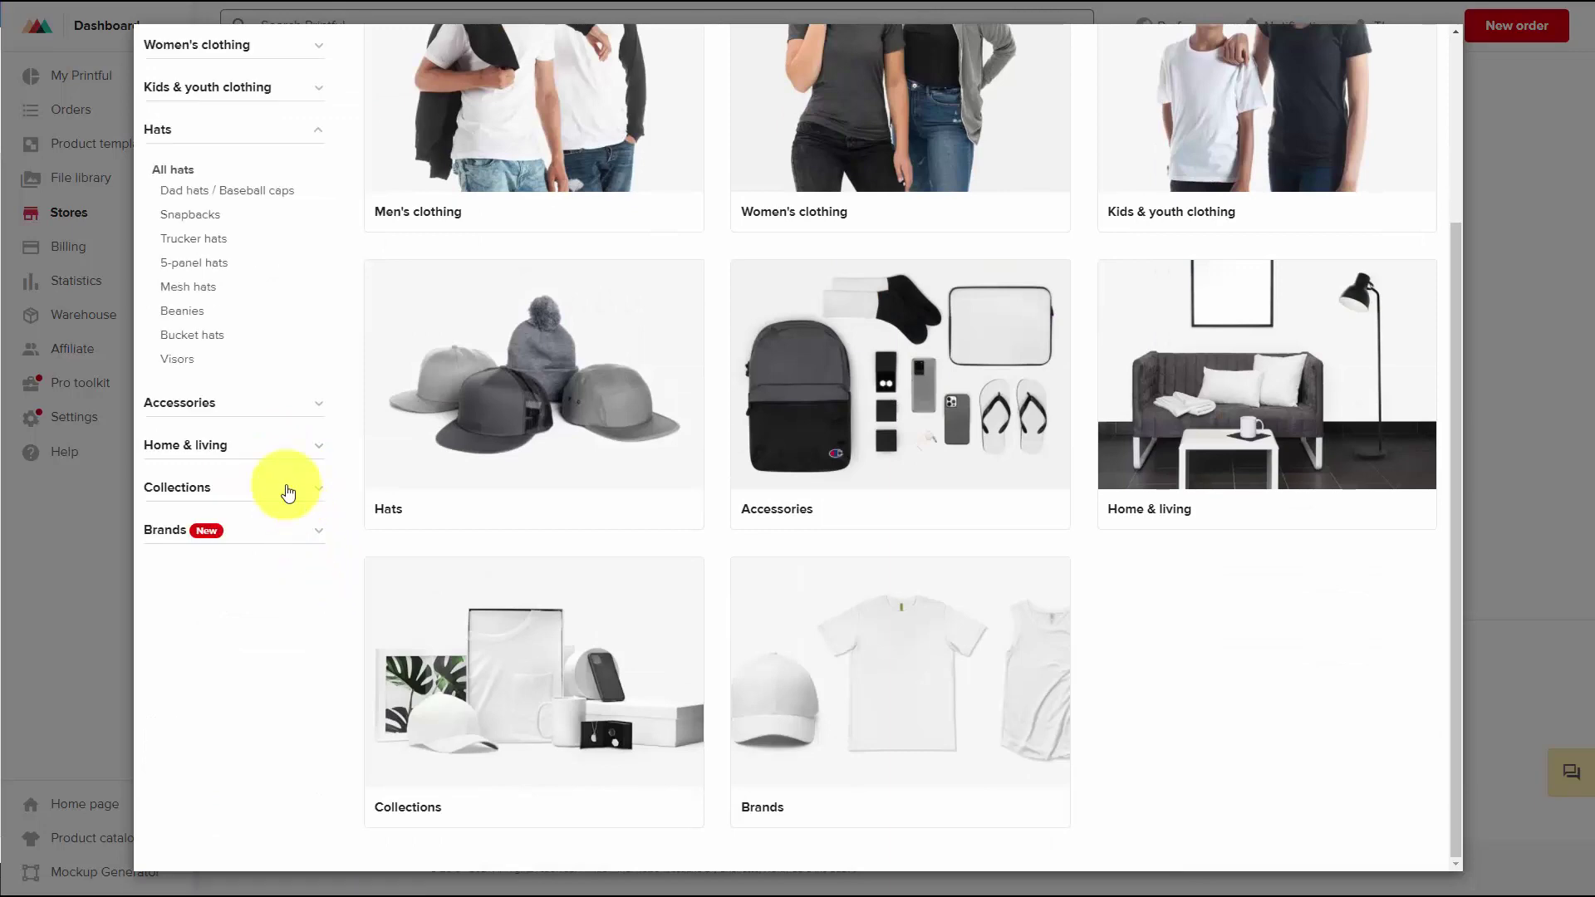
left_click(191, 193)
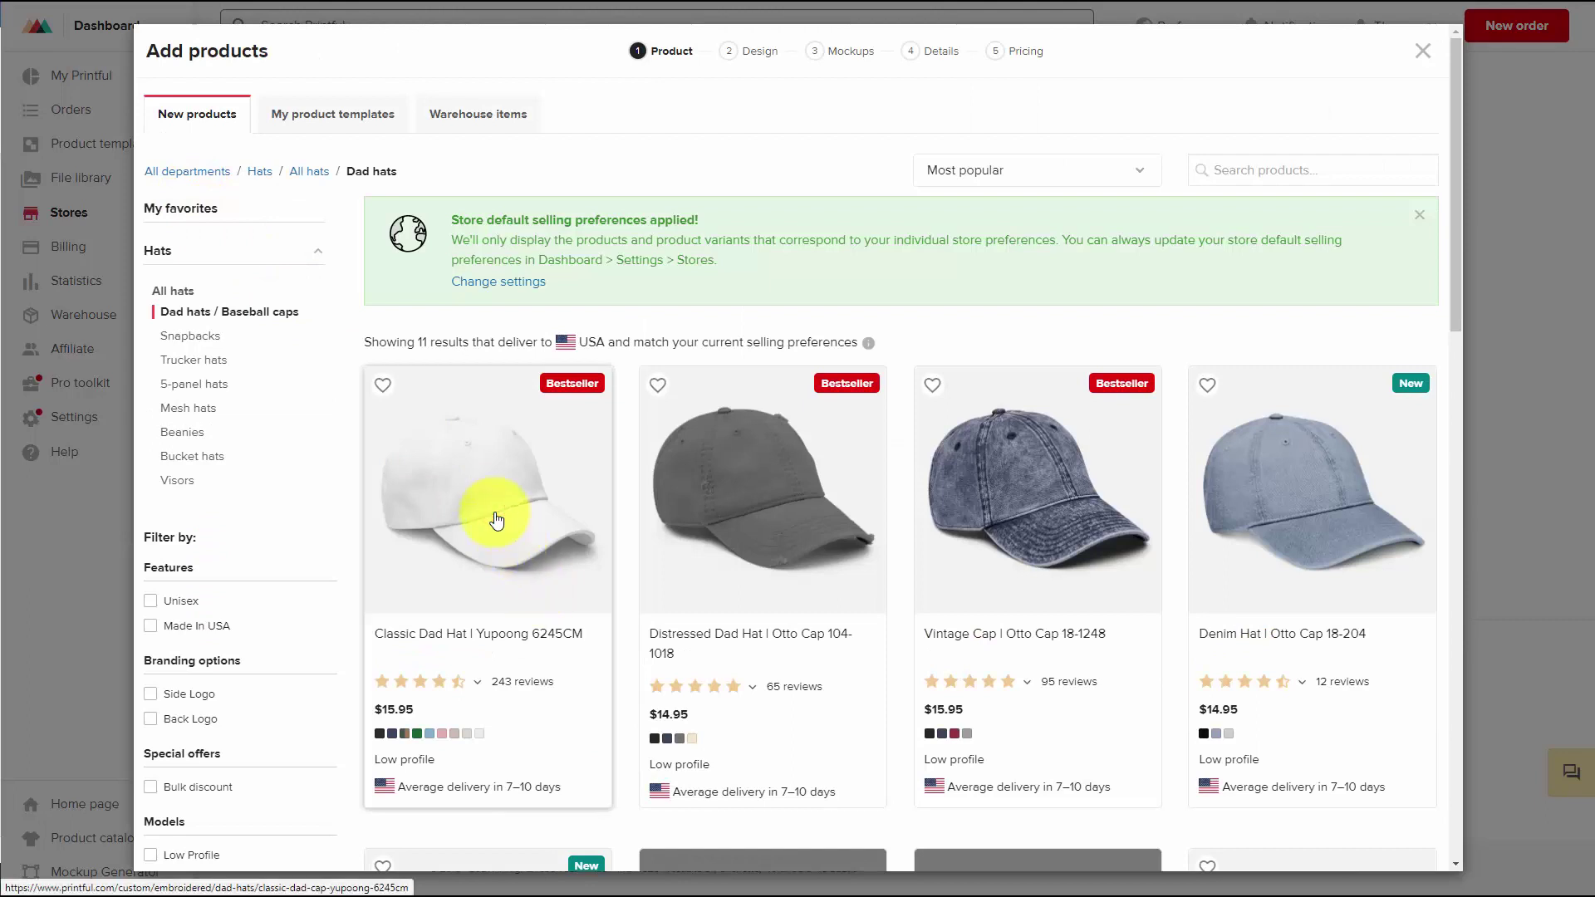
left_click(497, 520)
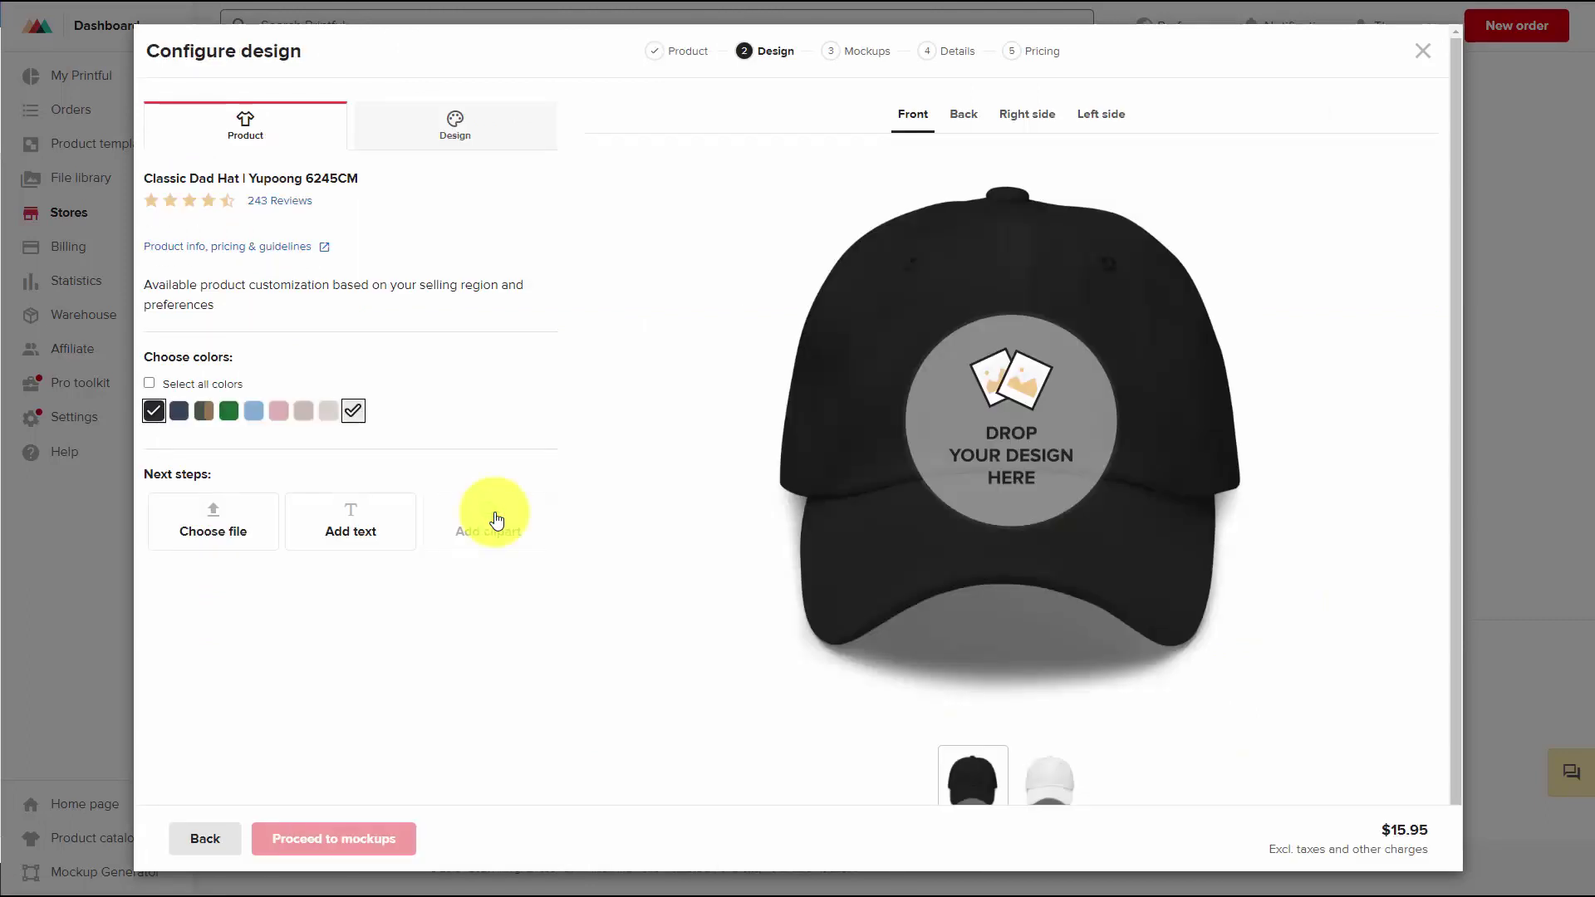
left_click(1019, 420)
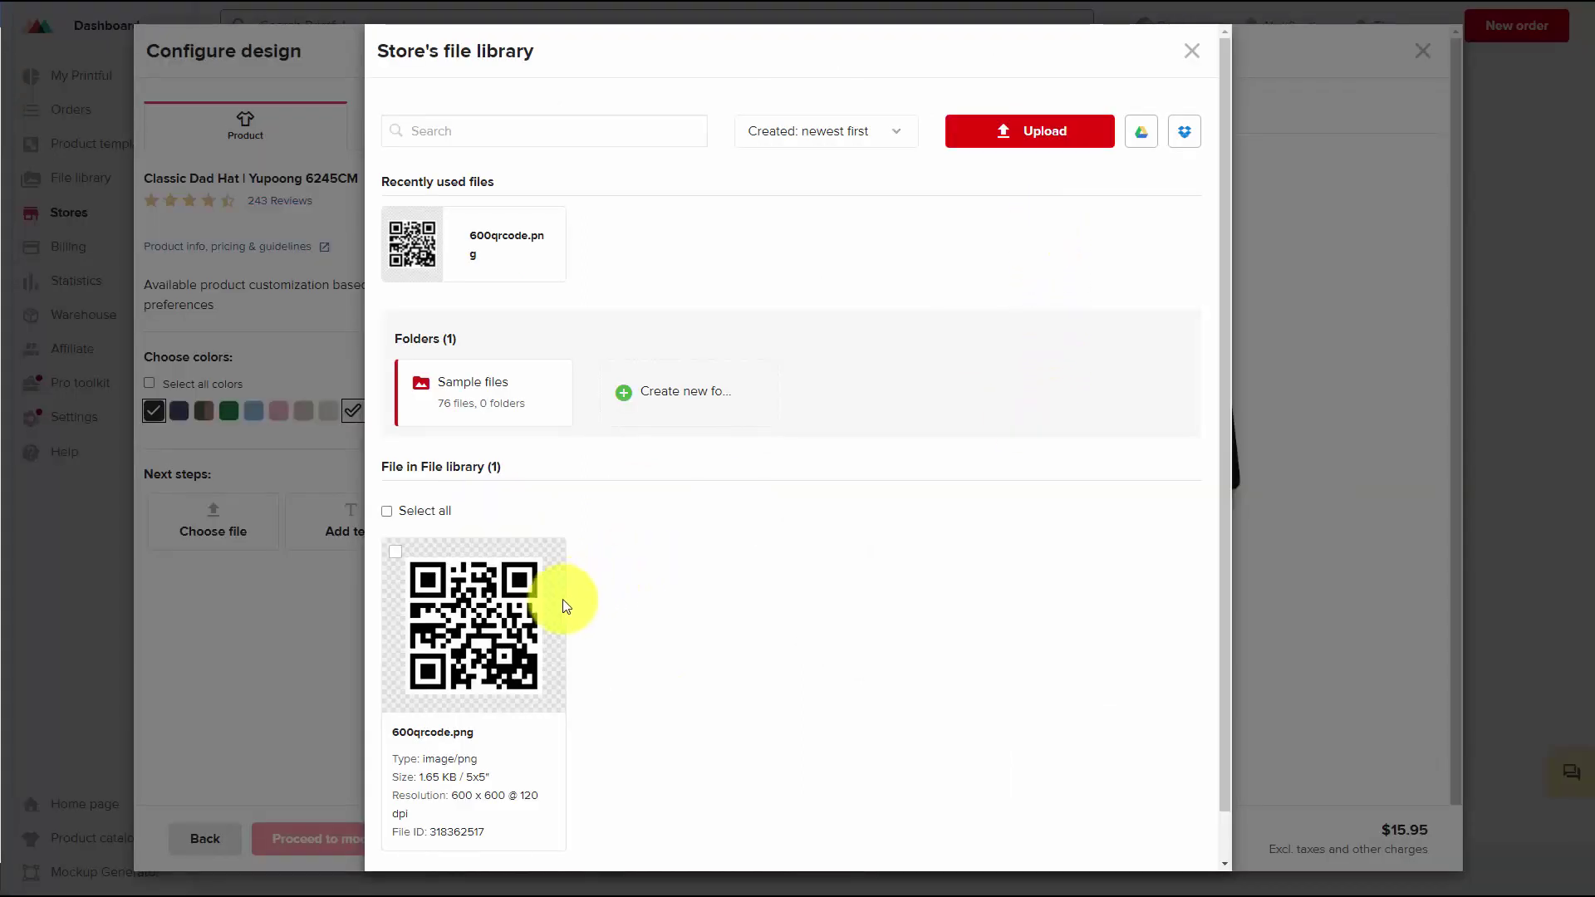
left_click(476, 626)
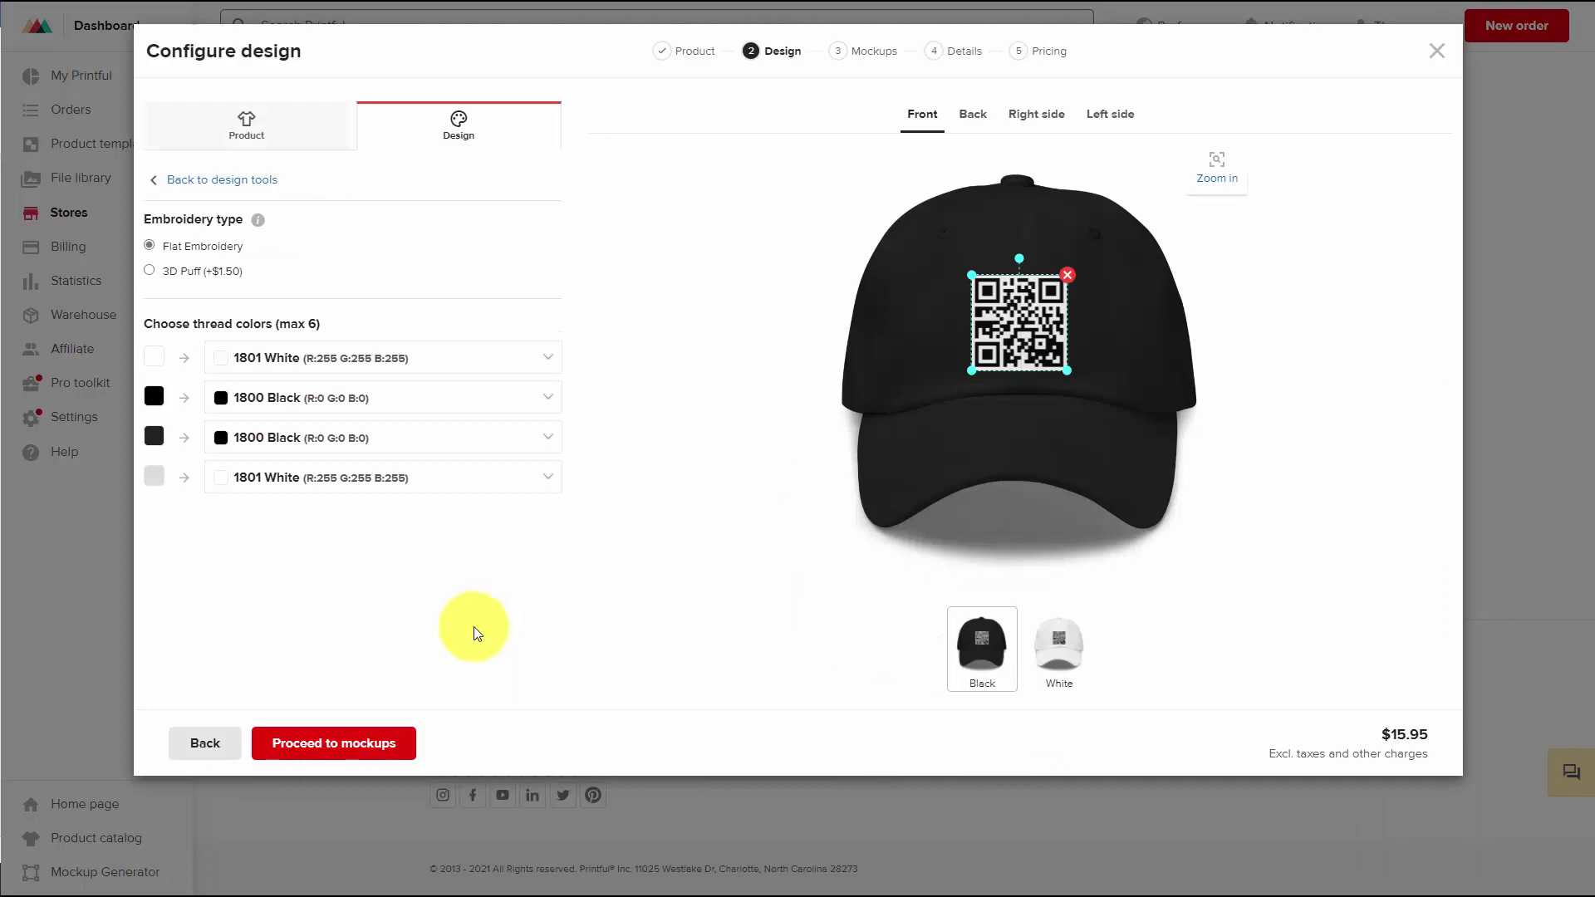
left_click(345, 746)
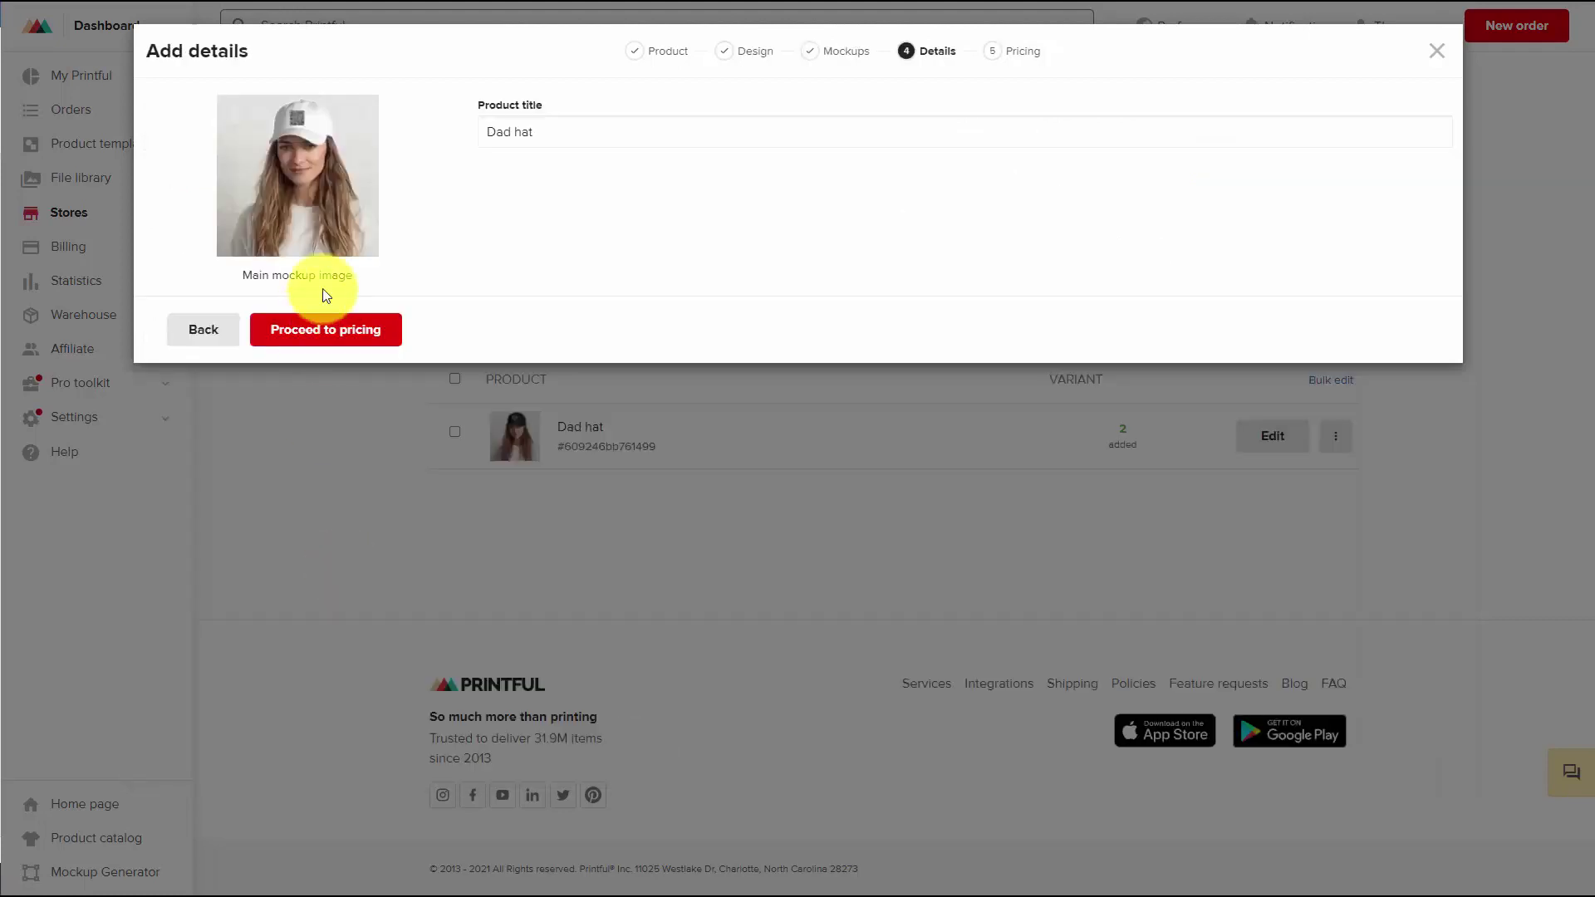
Retitle the hat 'QR Code Had' and save it at $22.50 retail in Black and White
triple_click(690, 142)
type("QR Code Had")
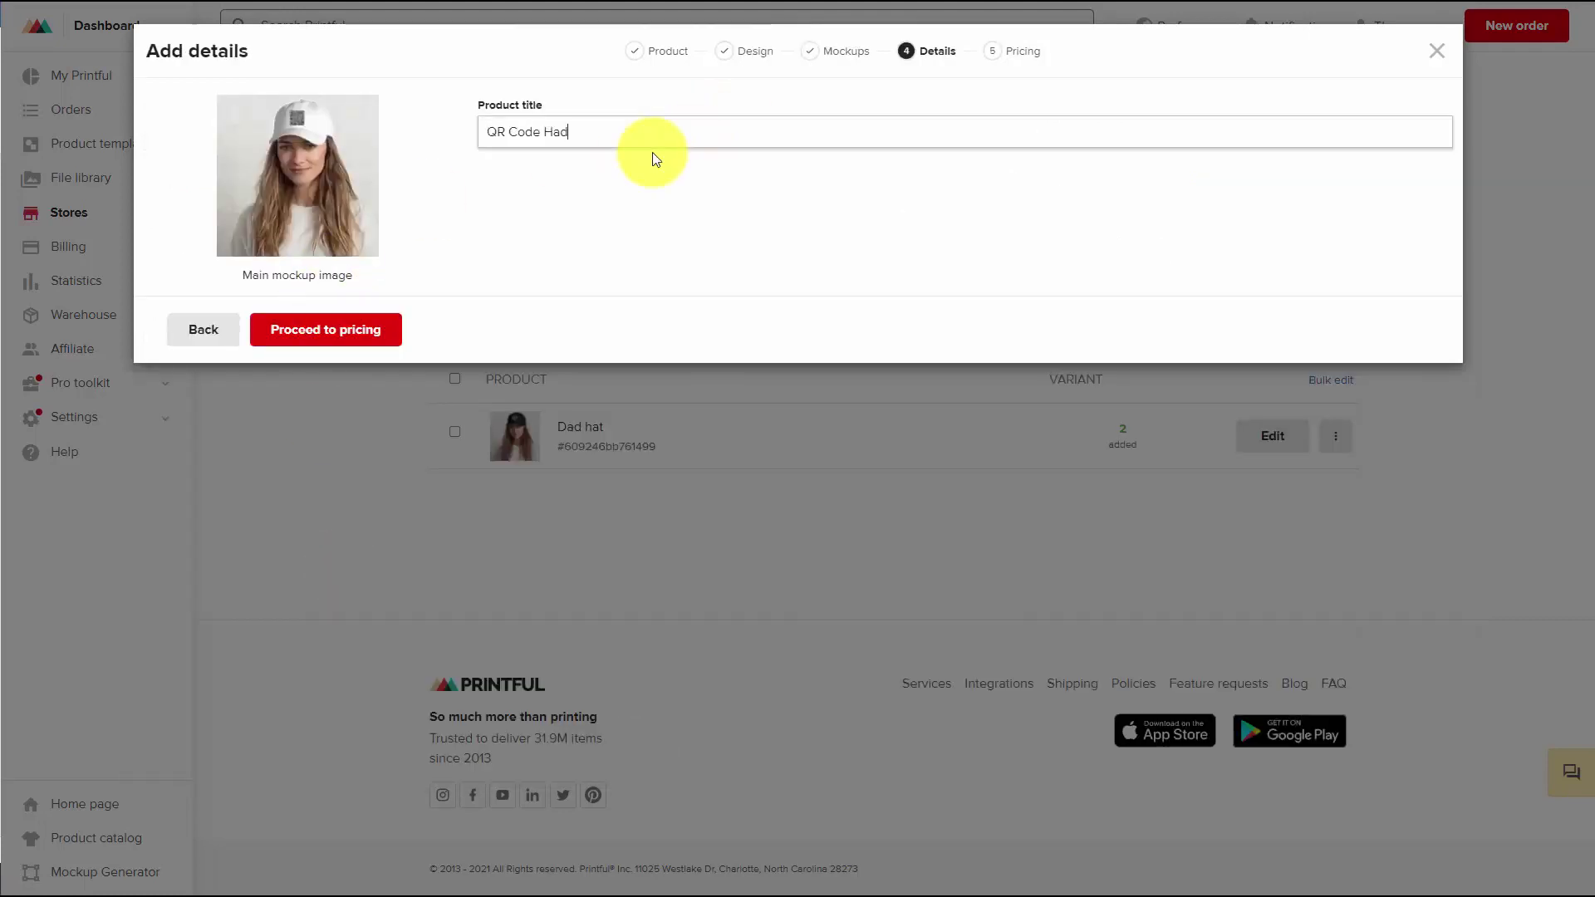
left_click(325, 332)
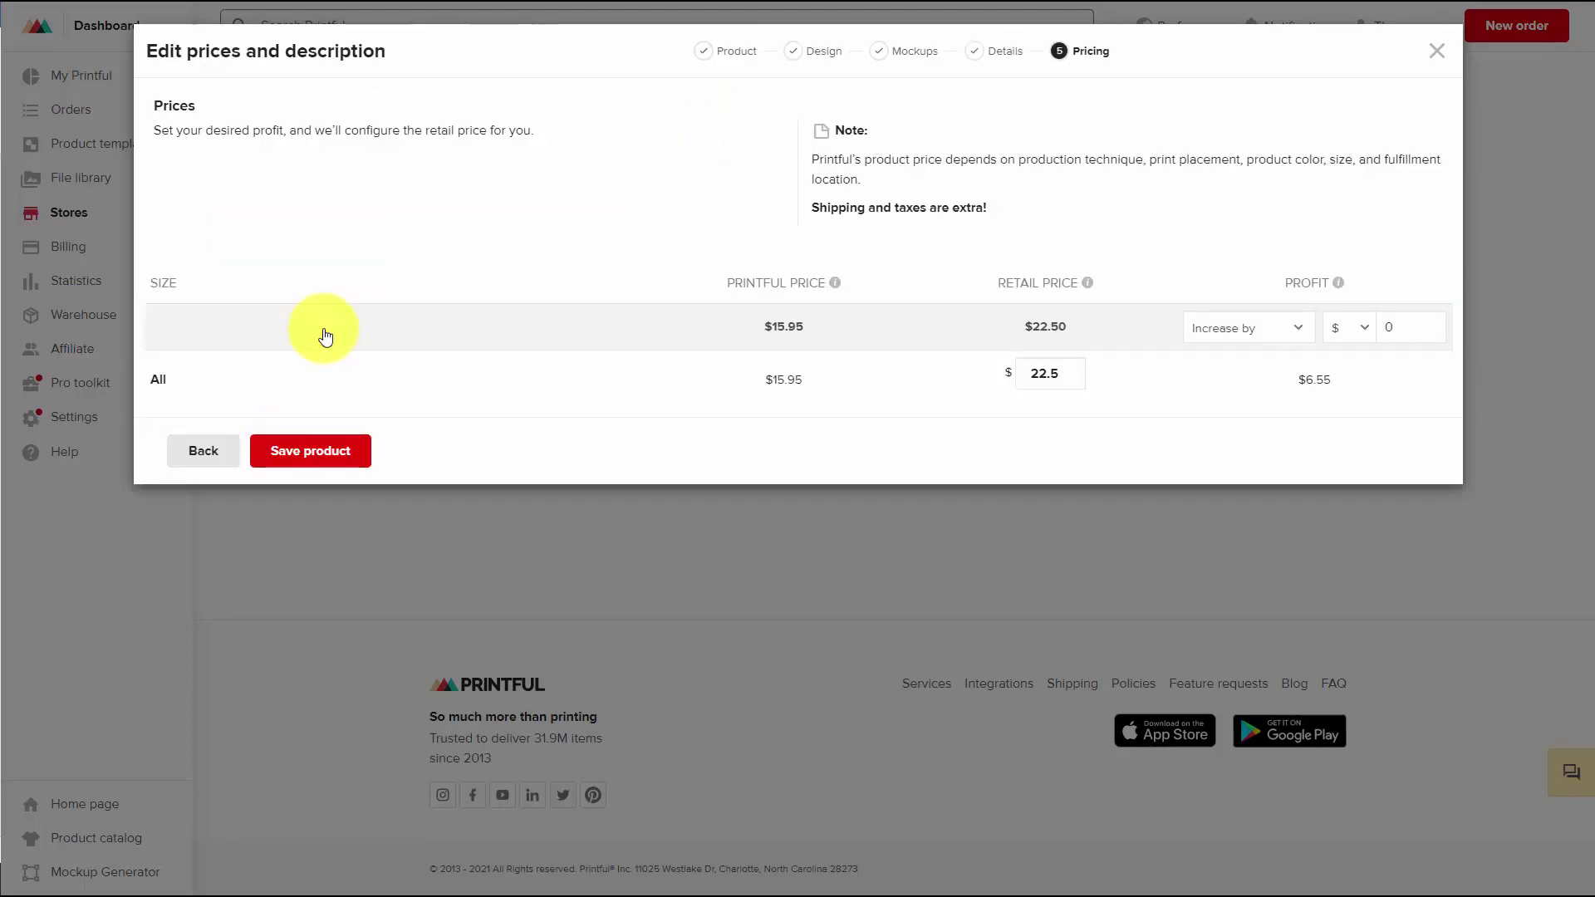
key("Return")
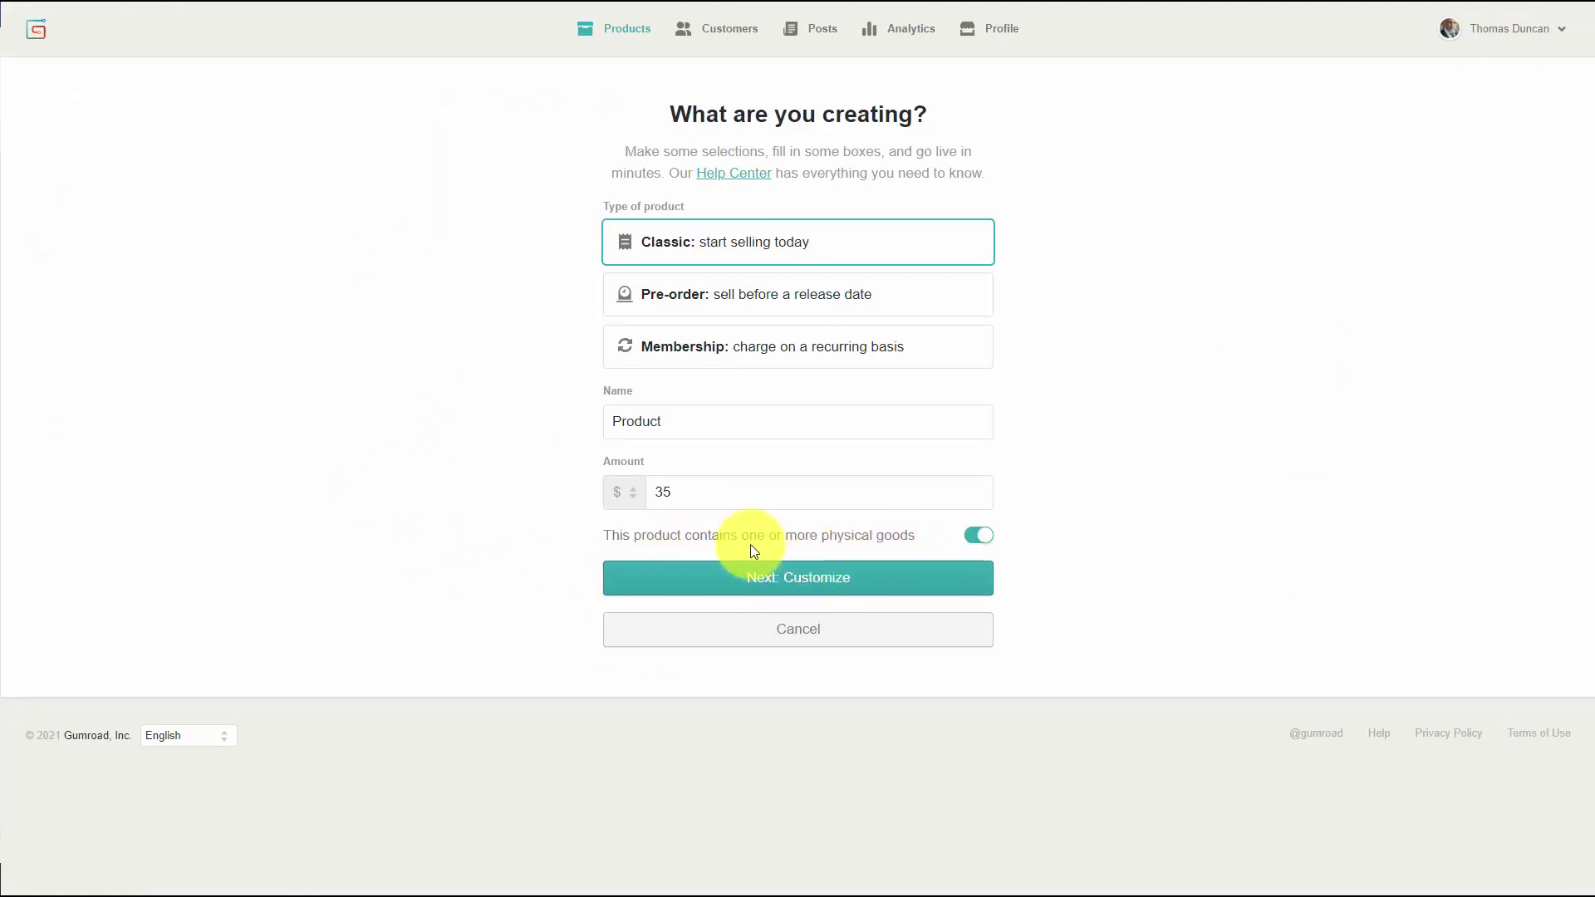
Keep the $35 Classic physical product settings and continue to customizing it
left_click(807, 583)
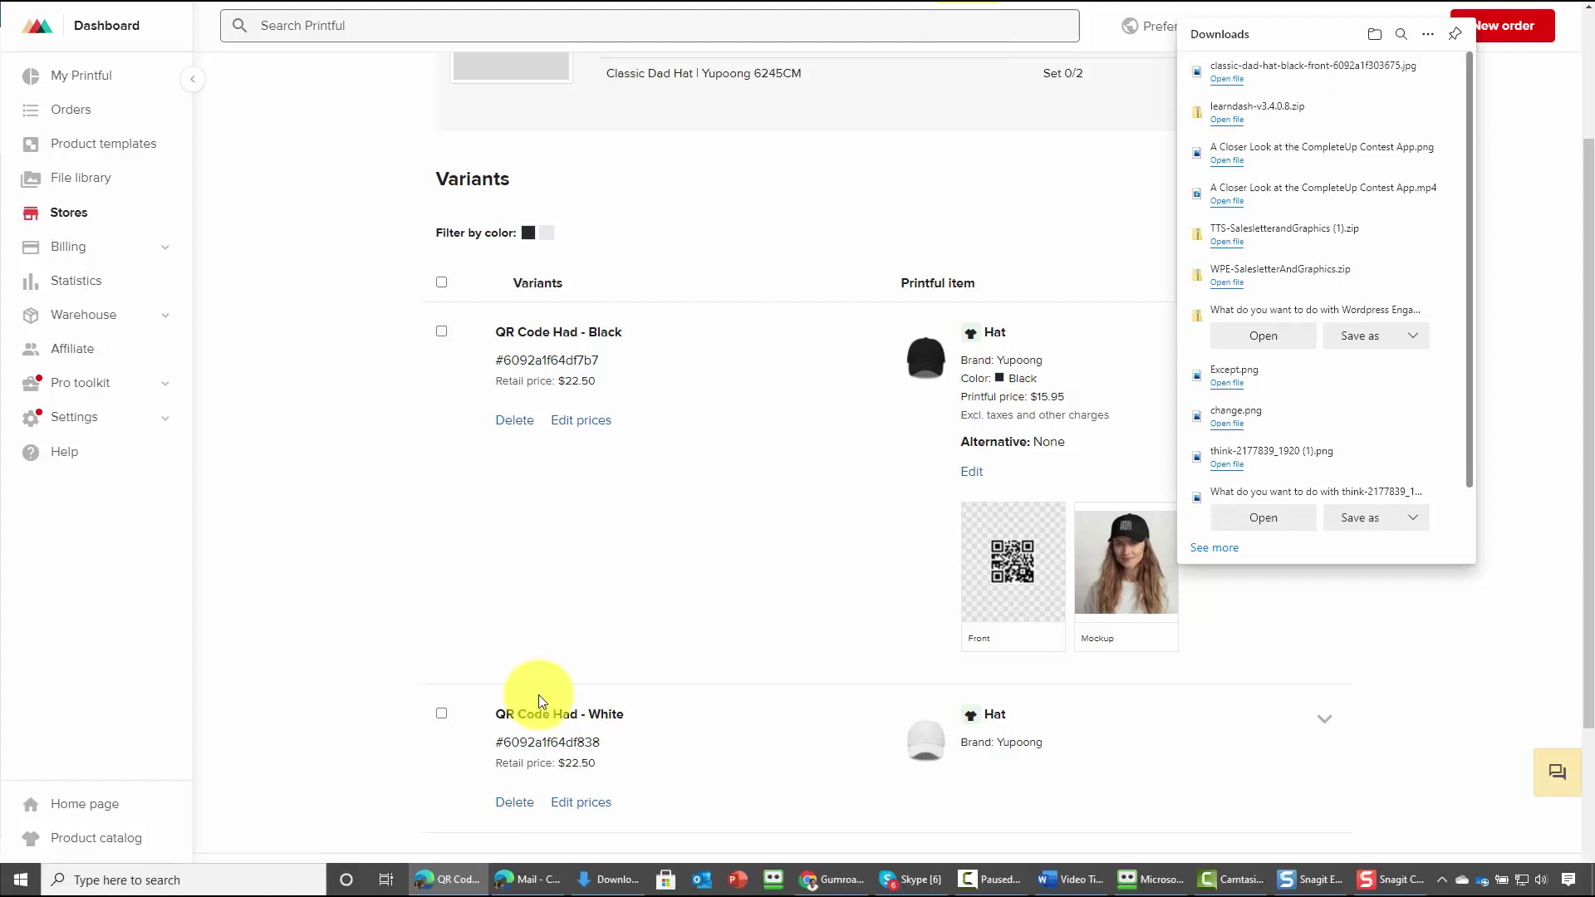
Close the browser Downloads list and return to the Gumroad QR Code Hat draft
left_click(804, 537)
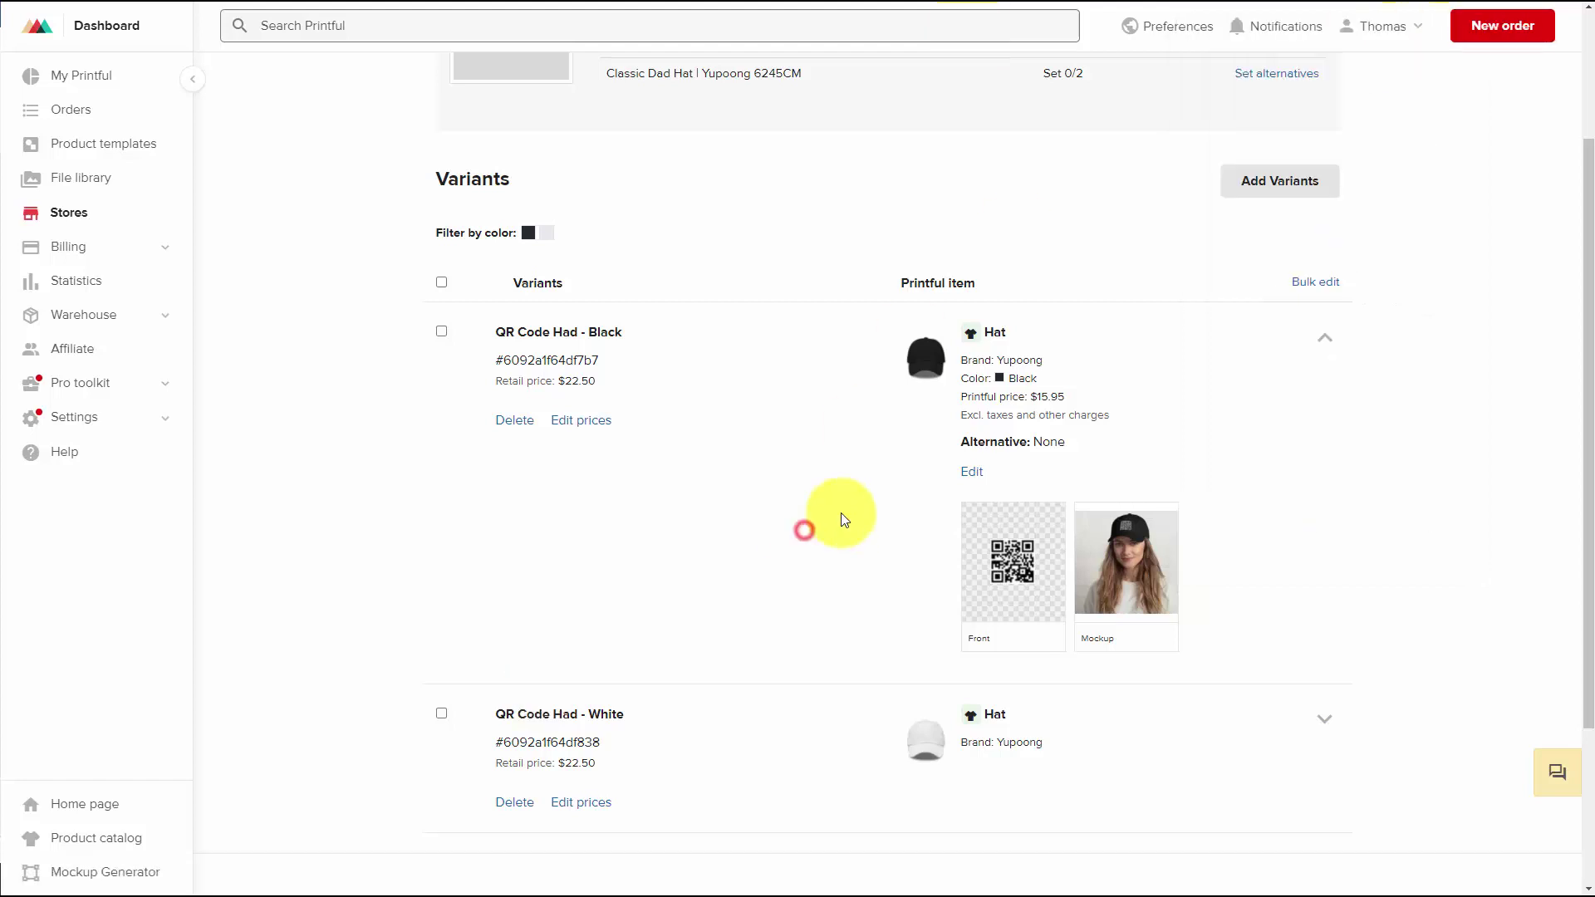
scroll(1163, 432, "down", 3)
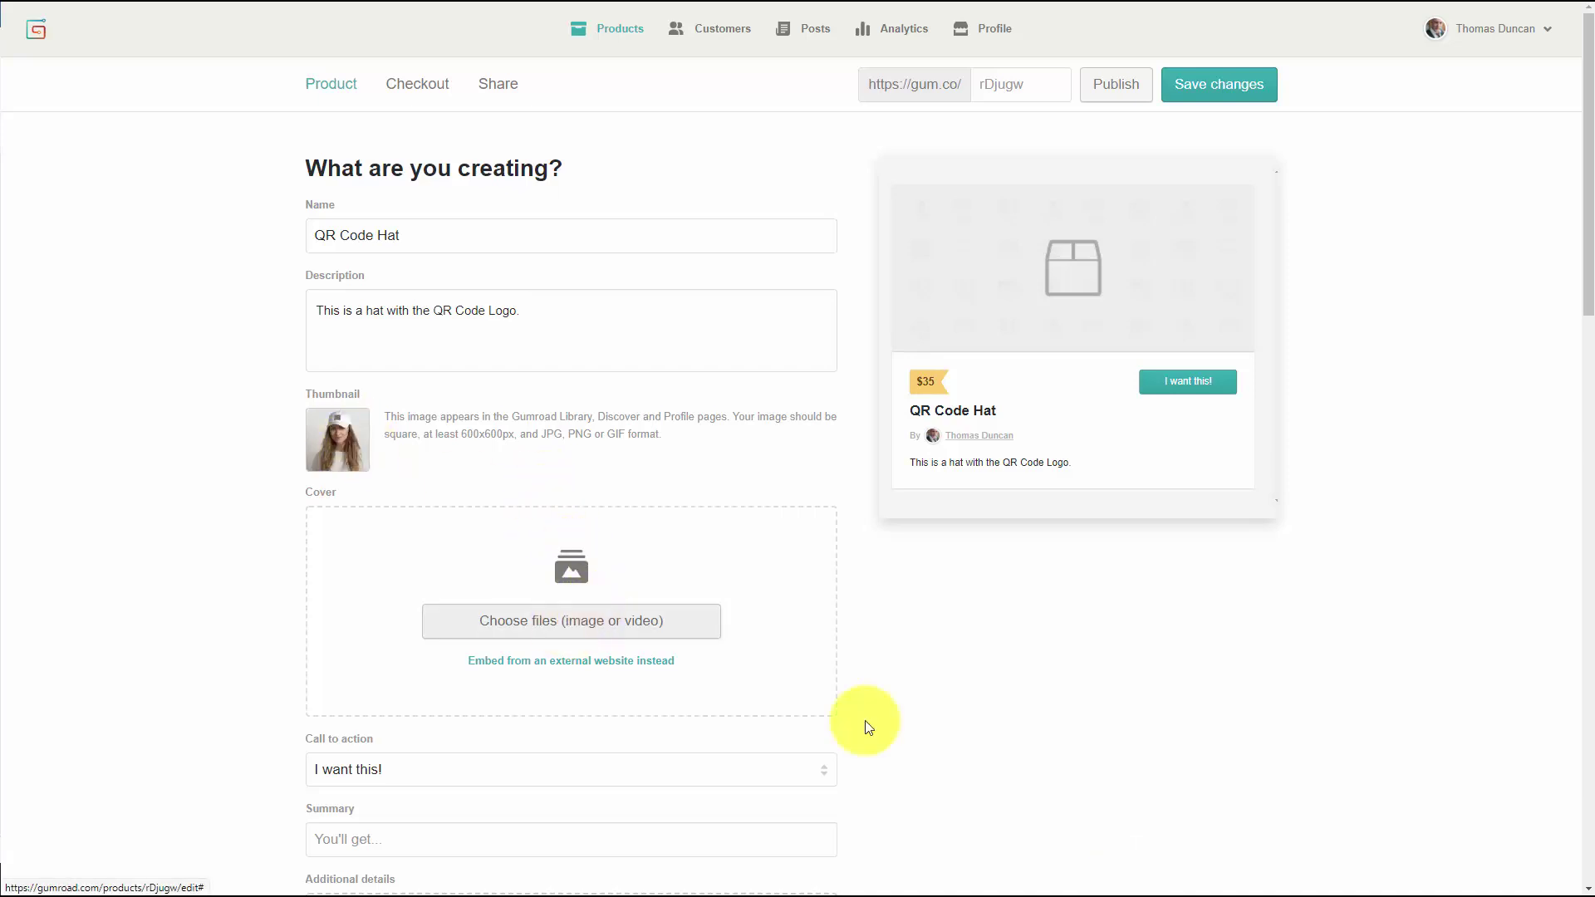
Set the QR Code Hat's call to action to Buy this and move on to Summary
scroll(868, 727, "down", 8)
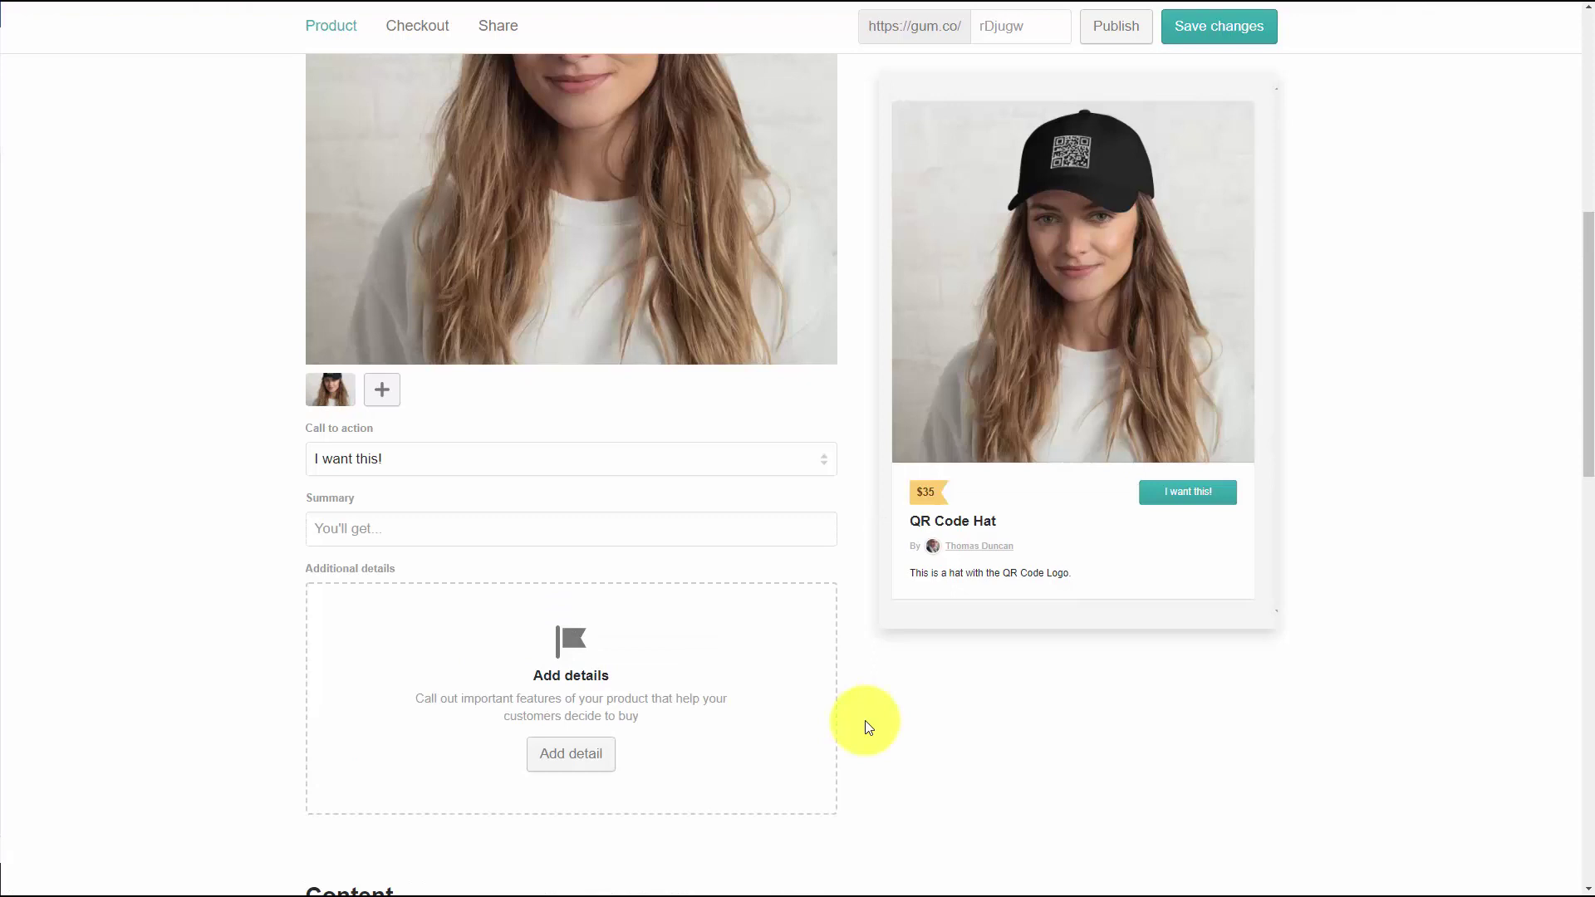
left_click(463, 441)
key("Down")
key("Return")
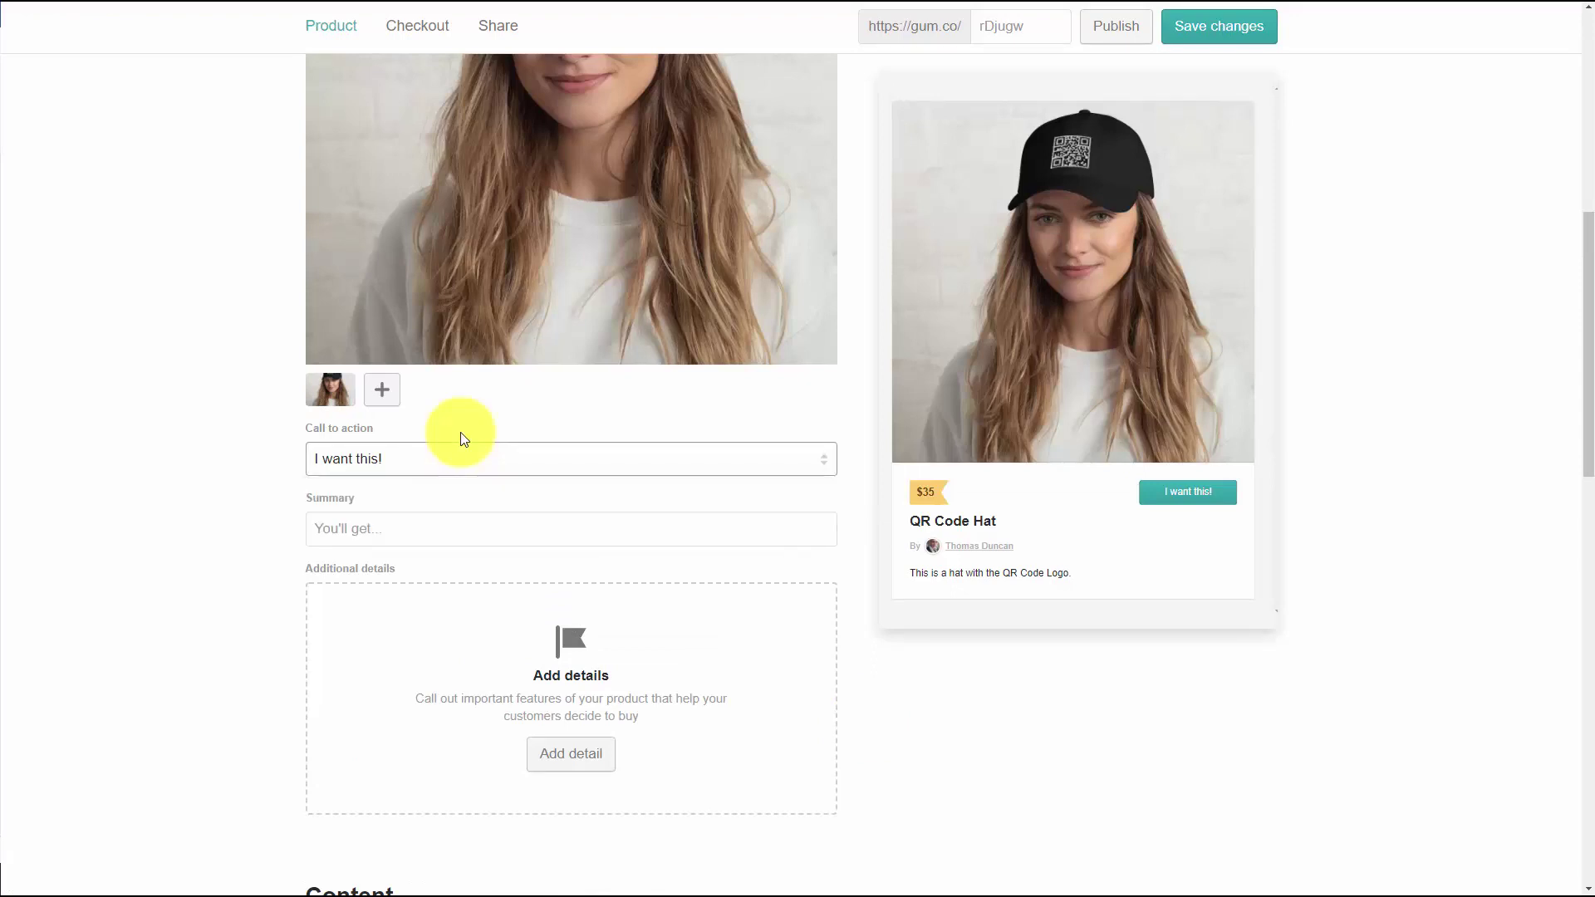
key("Tab")
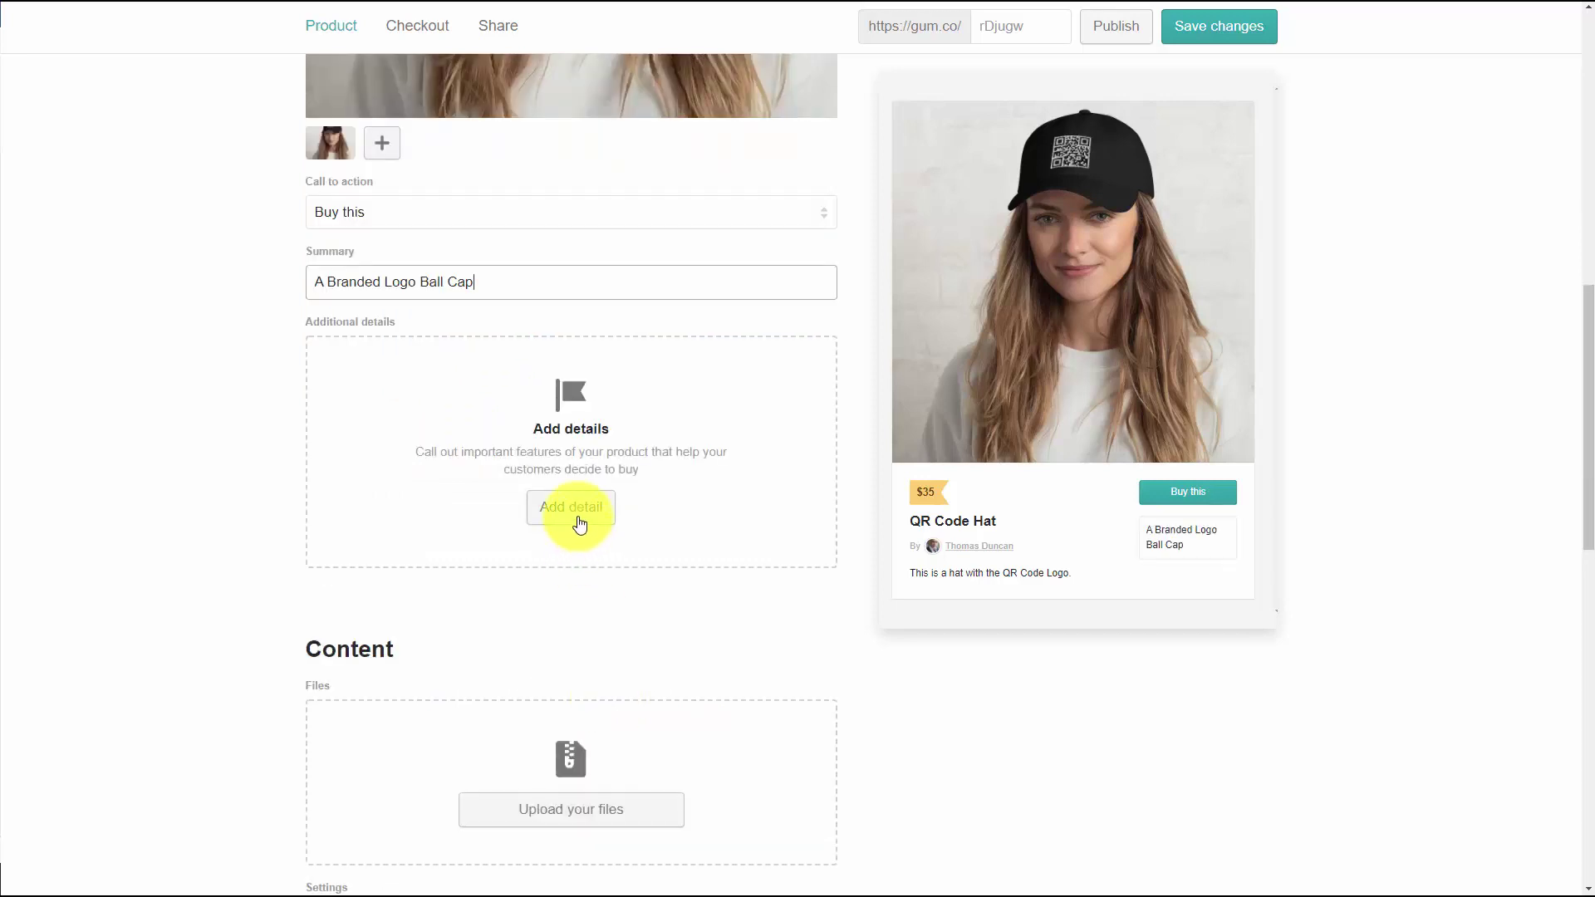
Add an extra product detail and turn on collecting sales tax
left_click(577, 514)
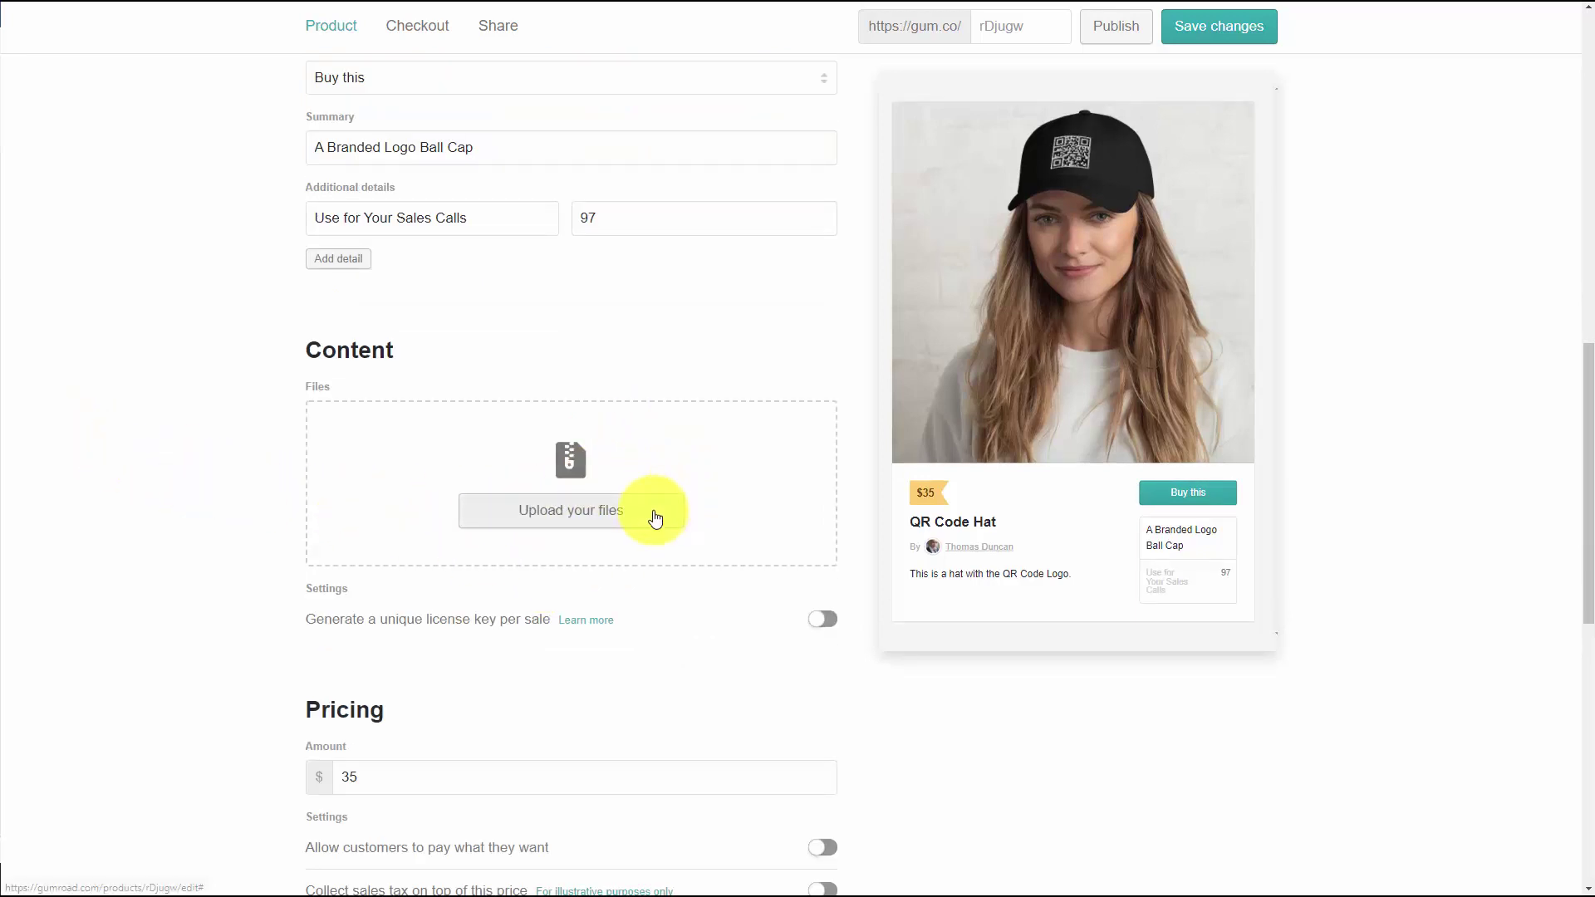
scroll(664, 511, "down", 2)
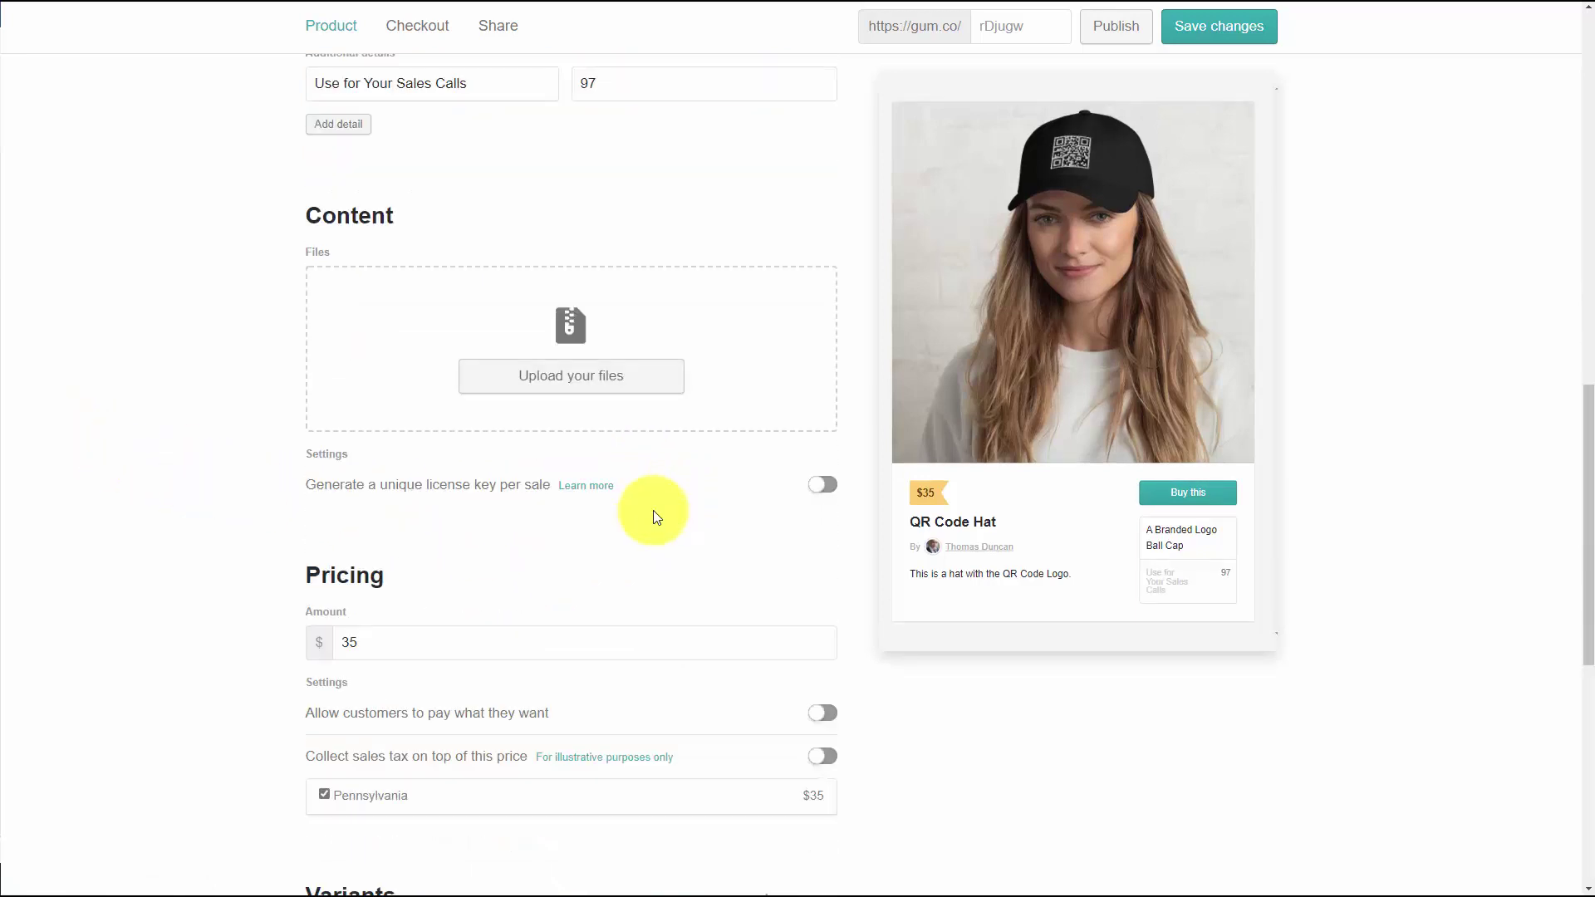
scroll(653, 510, "down", 3)
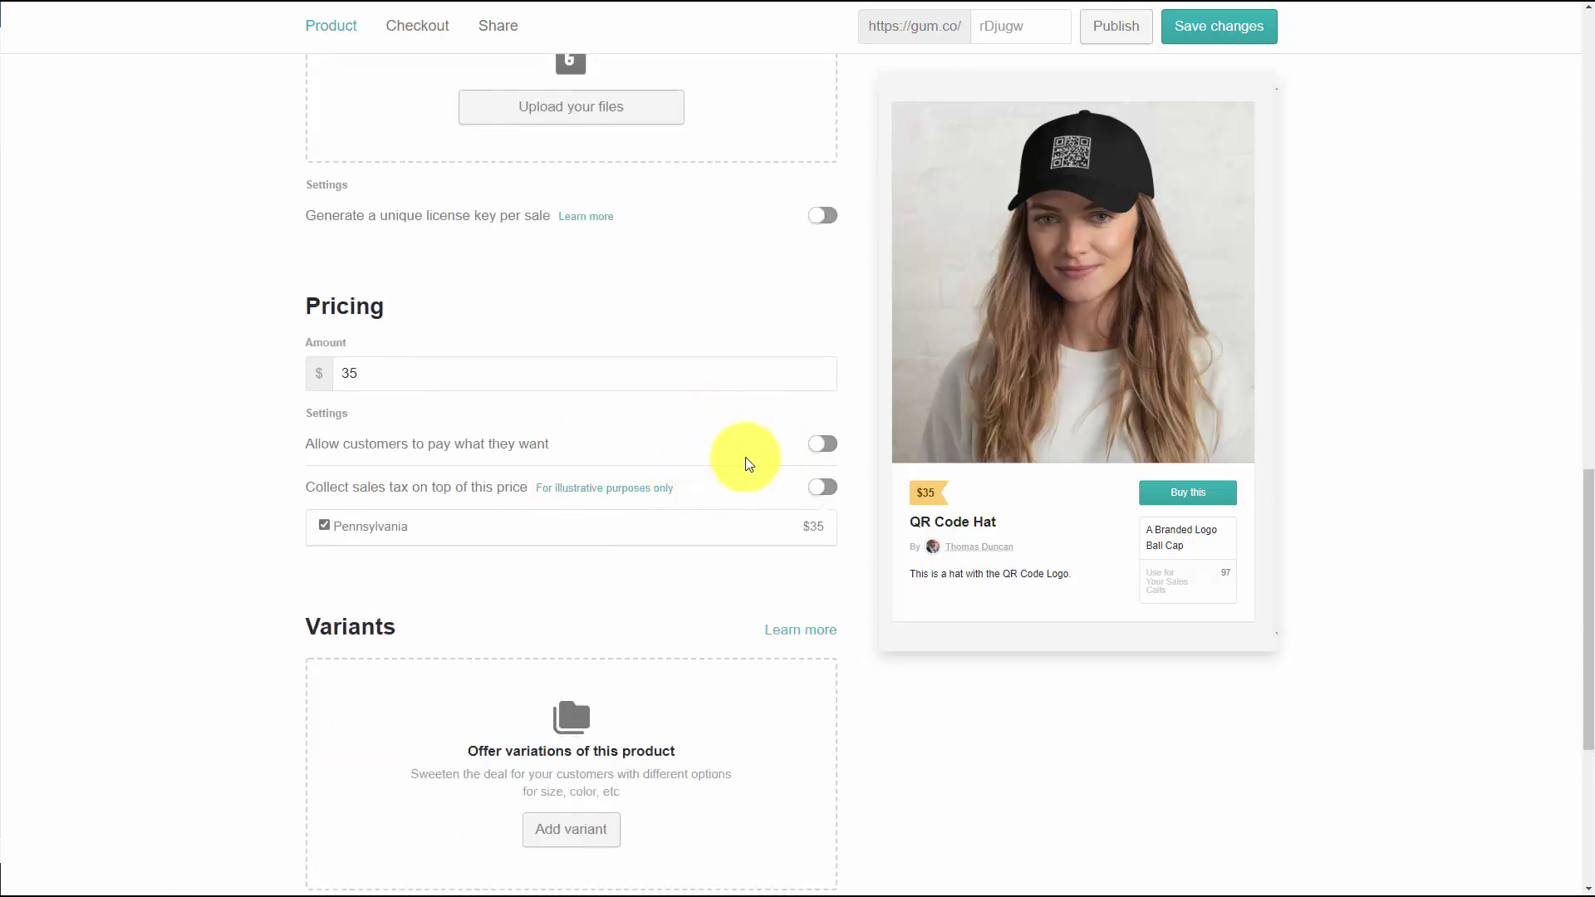
left_click(822, 487)
scroll(700, 465, "down", 5)
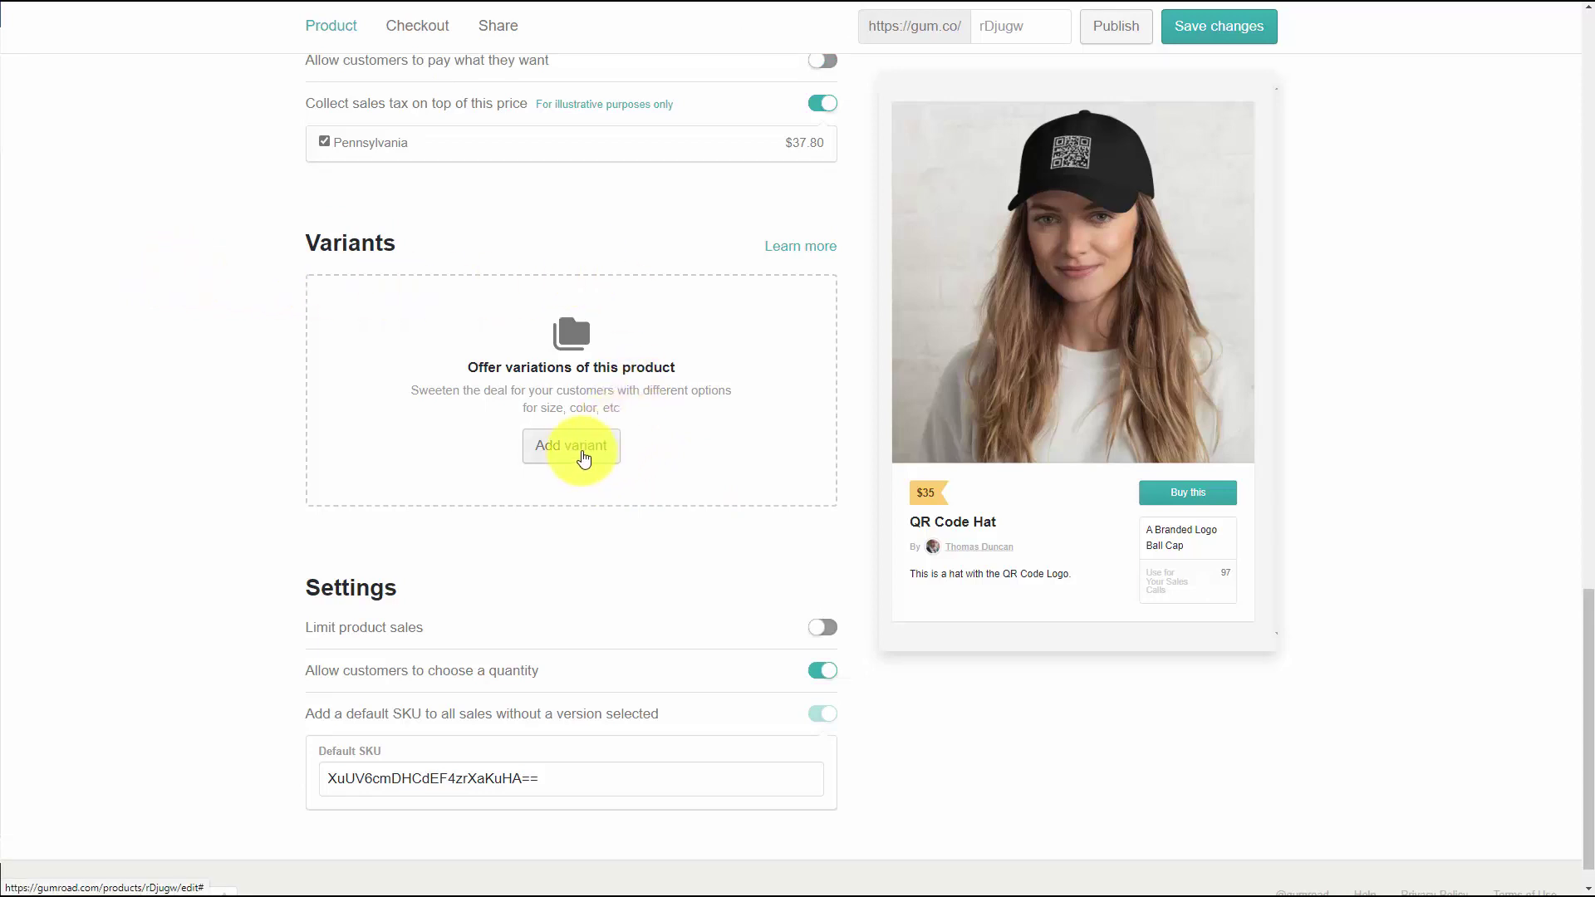
Add a Ball Cap variant with White Ball Cap and Black Ball Cap options and save
left_click(584, 457)
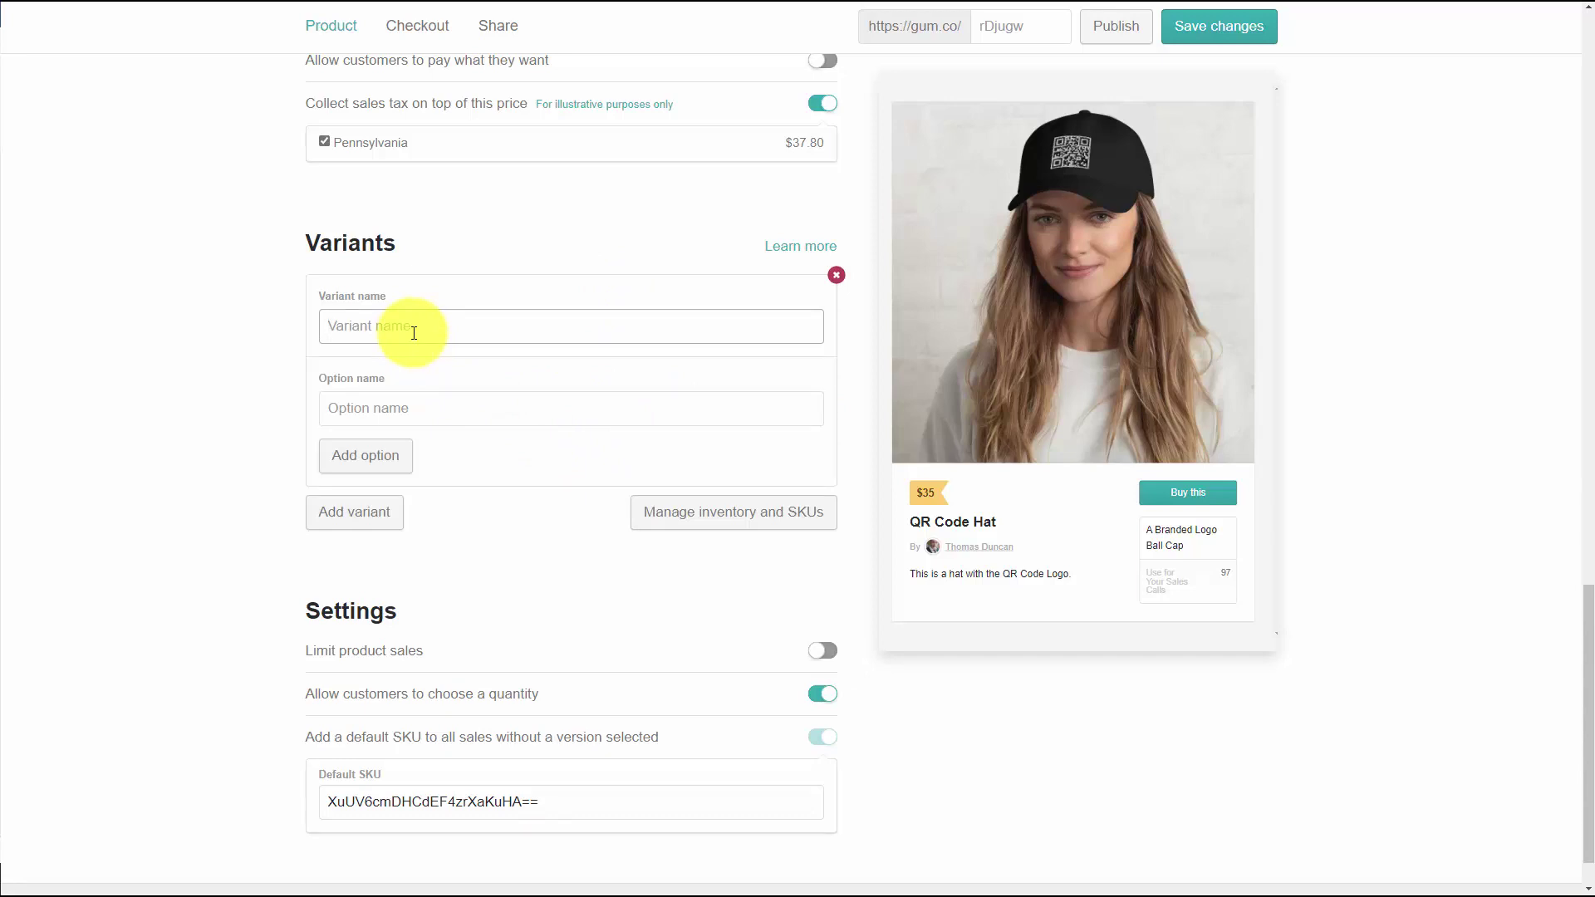
type("Ball Cap")
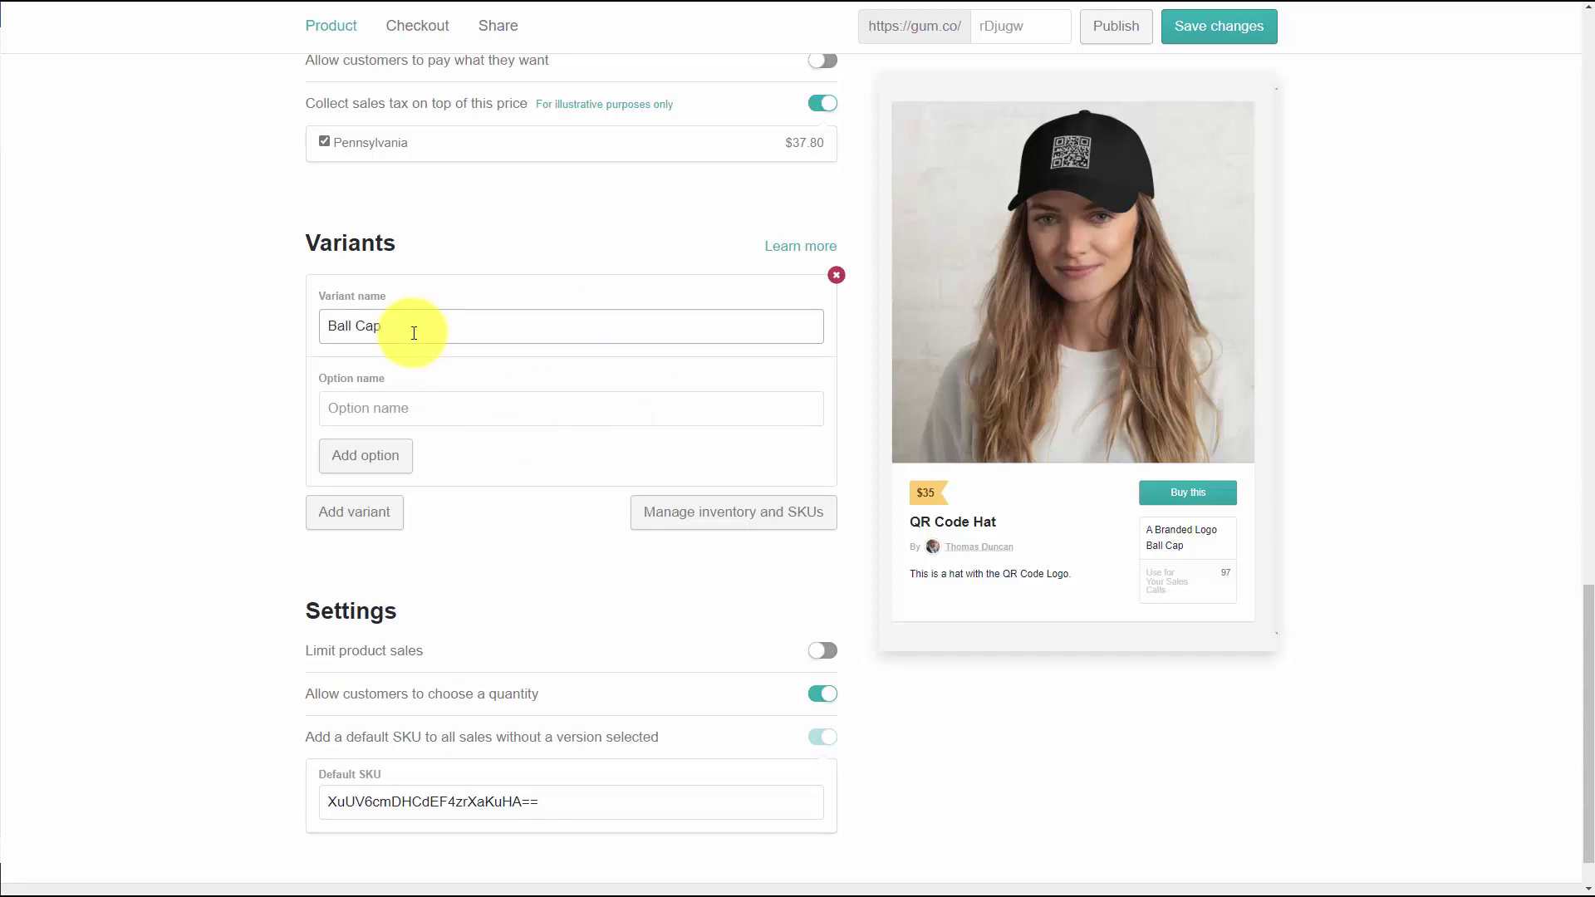
left_click(407, 407)
type("White Ball Cap")
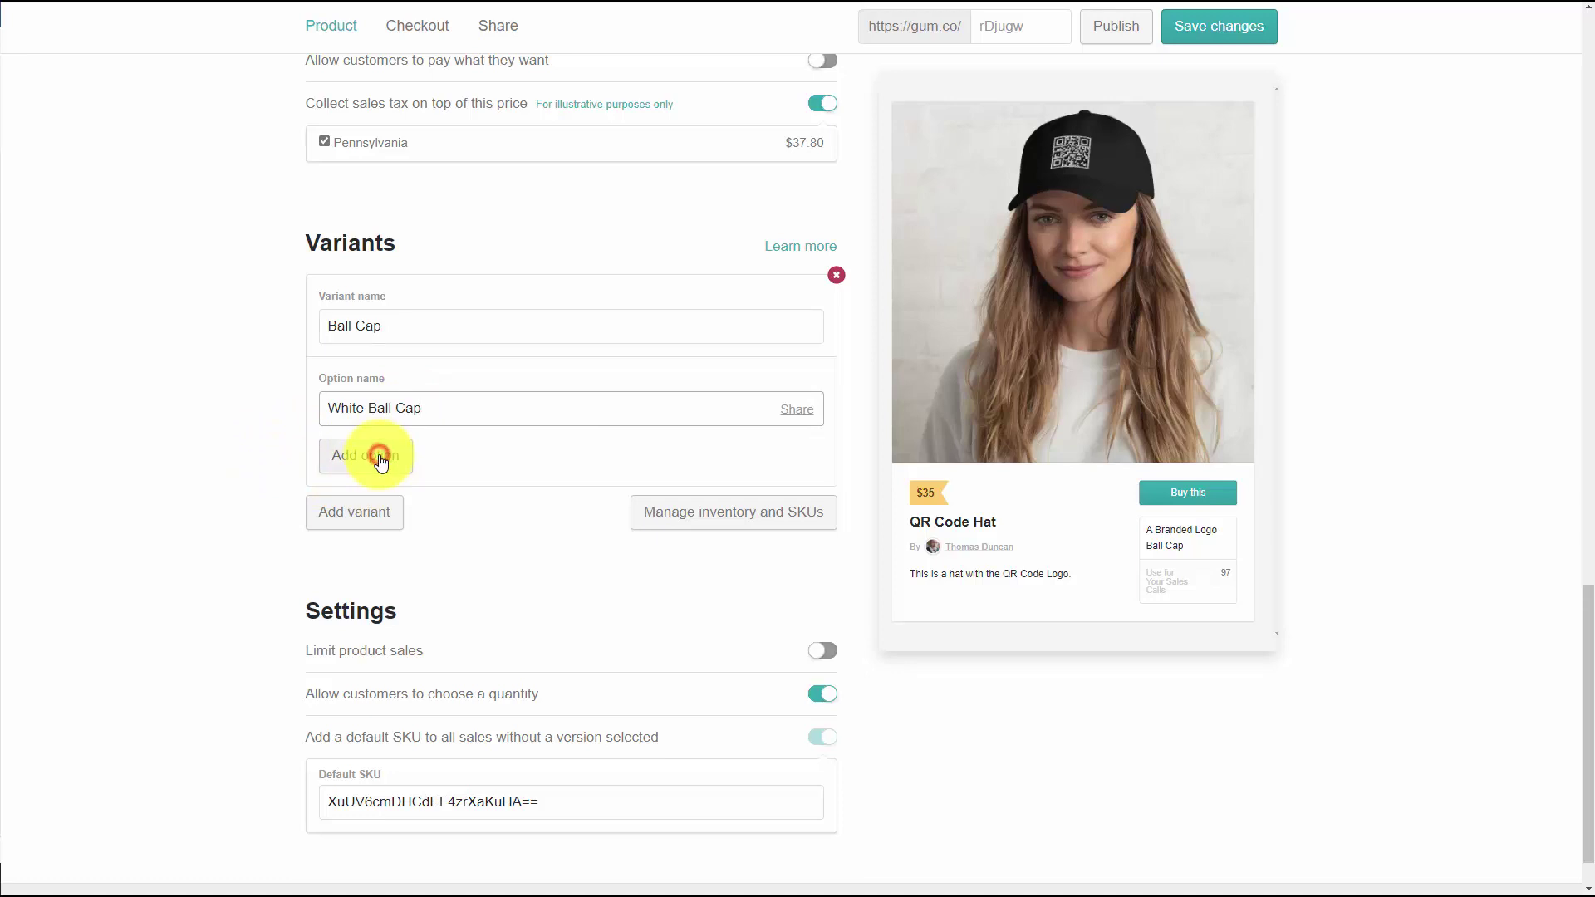
left_click(381, 461)
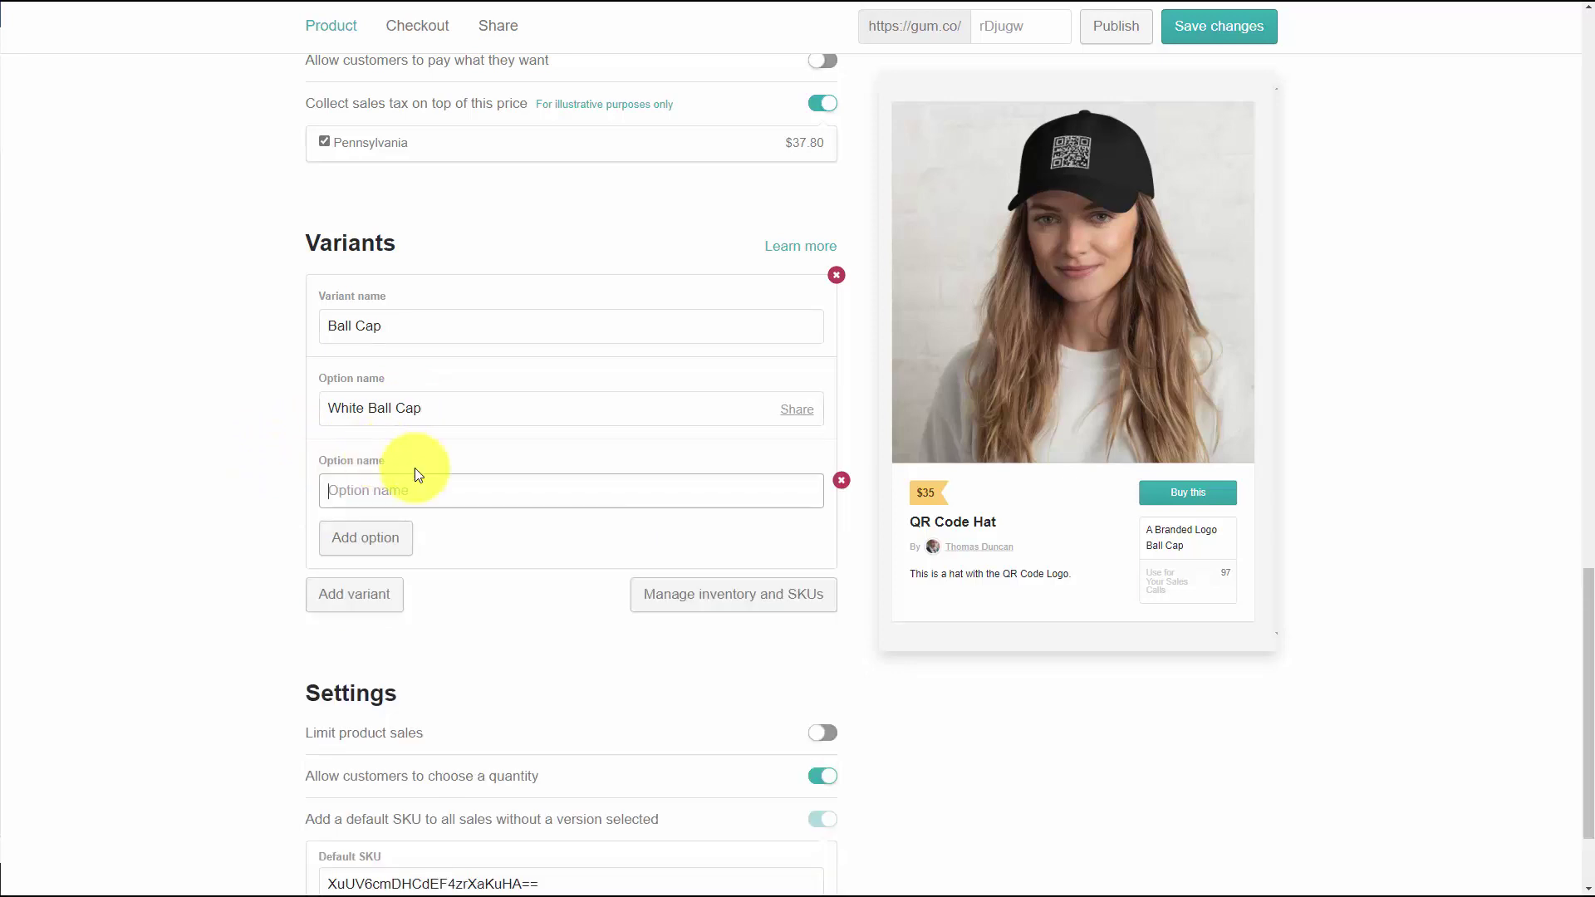
type("Black Ball Cap")
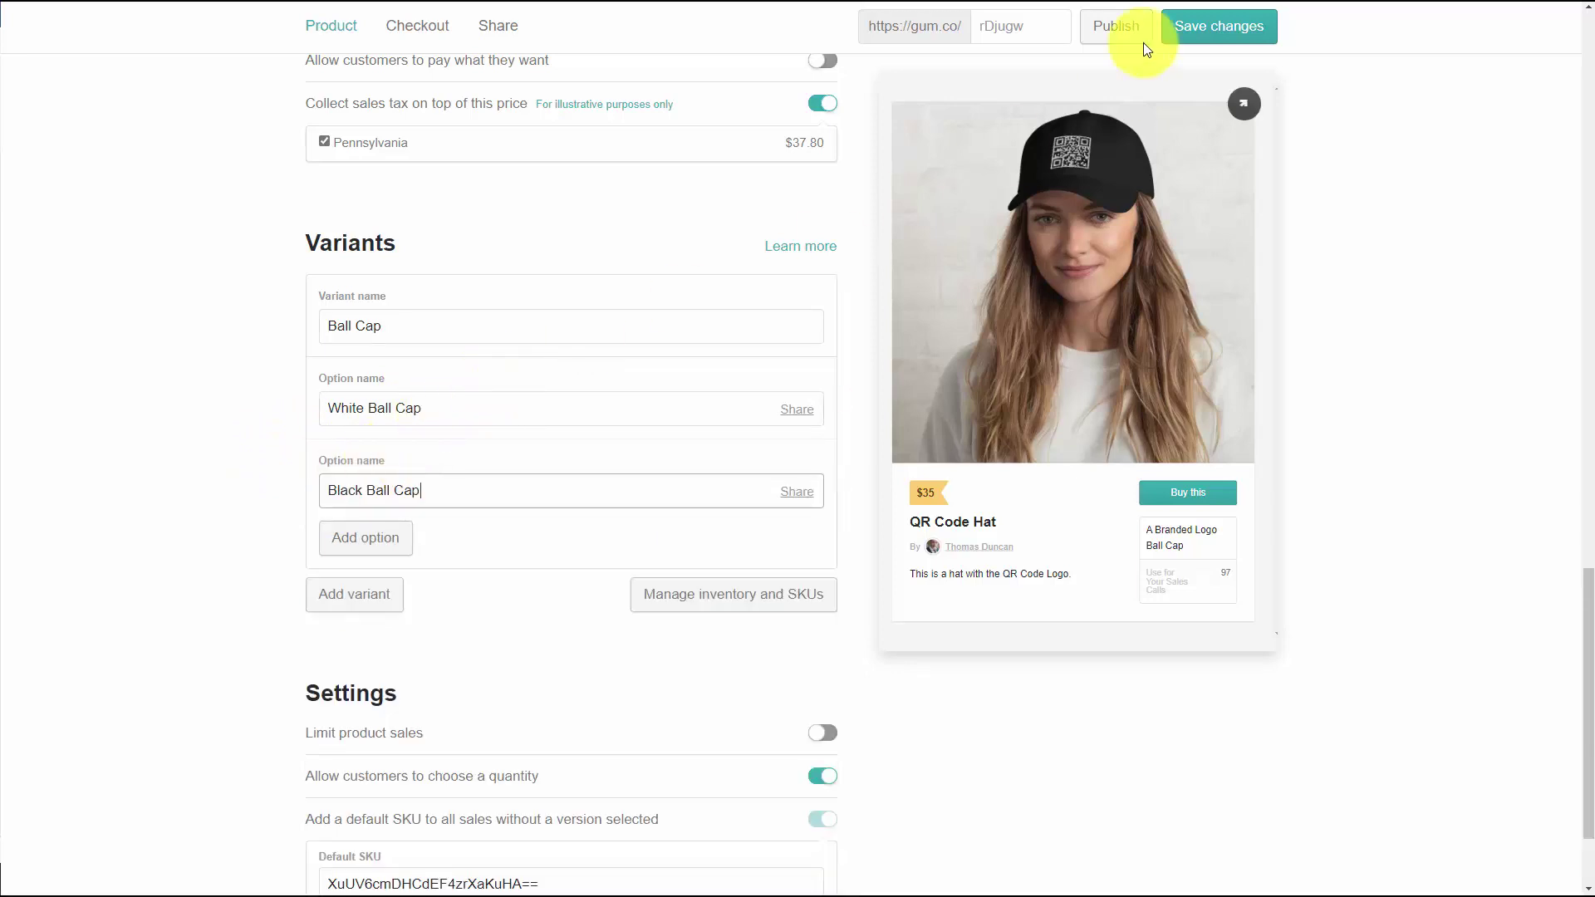
left_click(1198, 26)
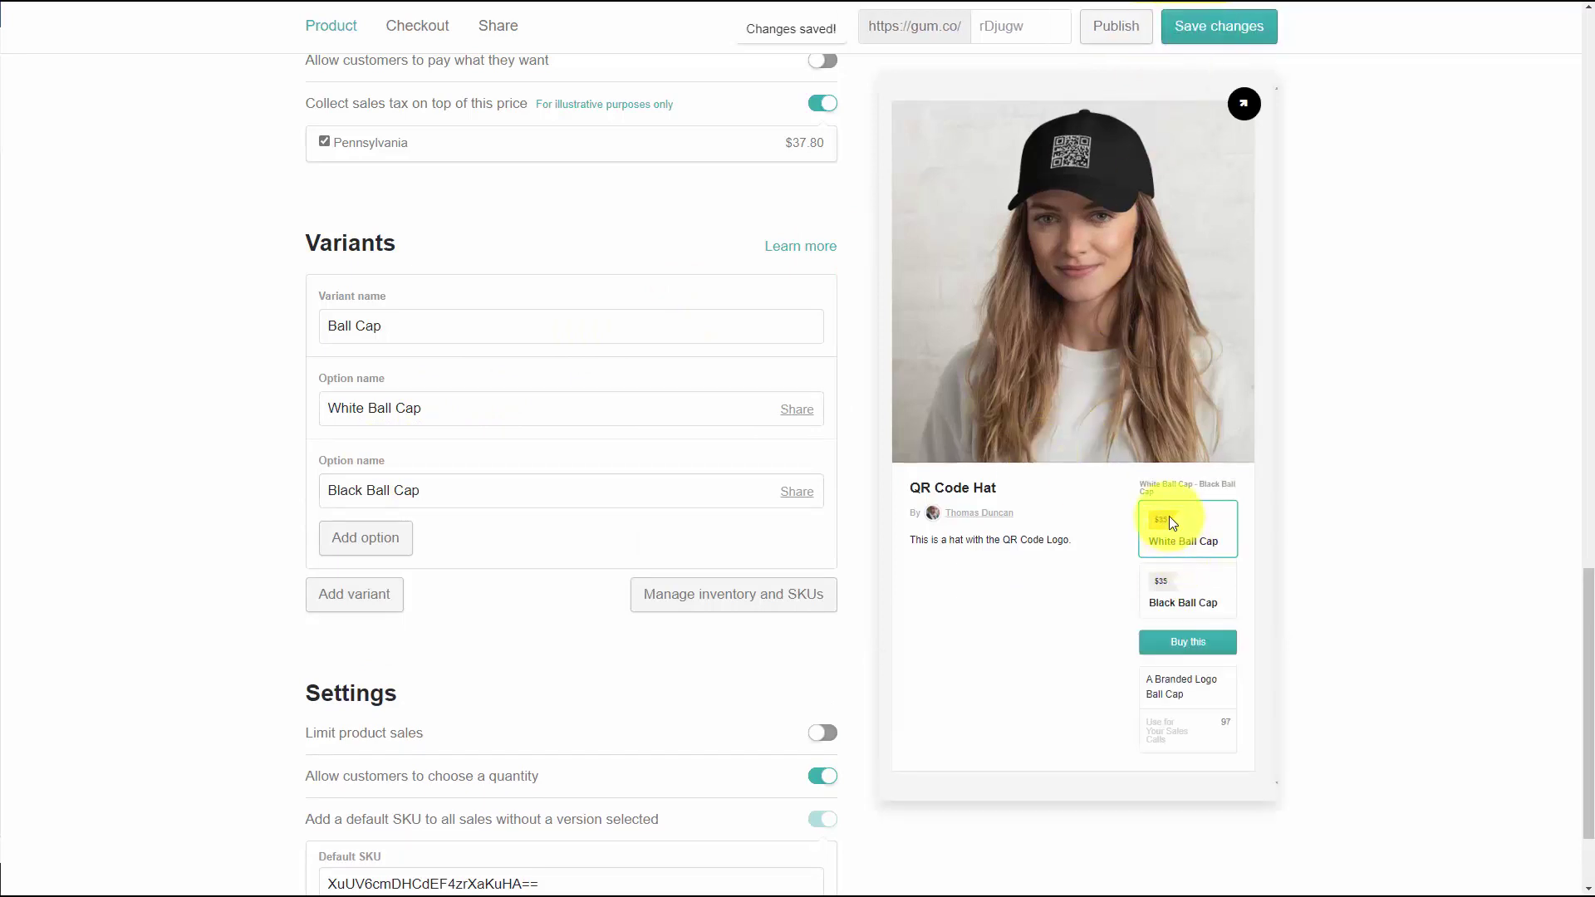
scroll(964, 281, "down", 2)
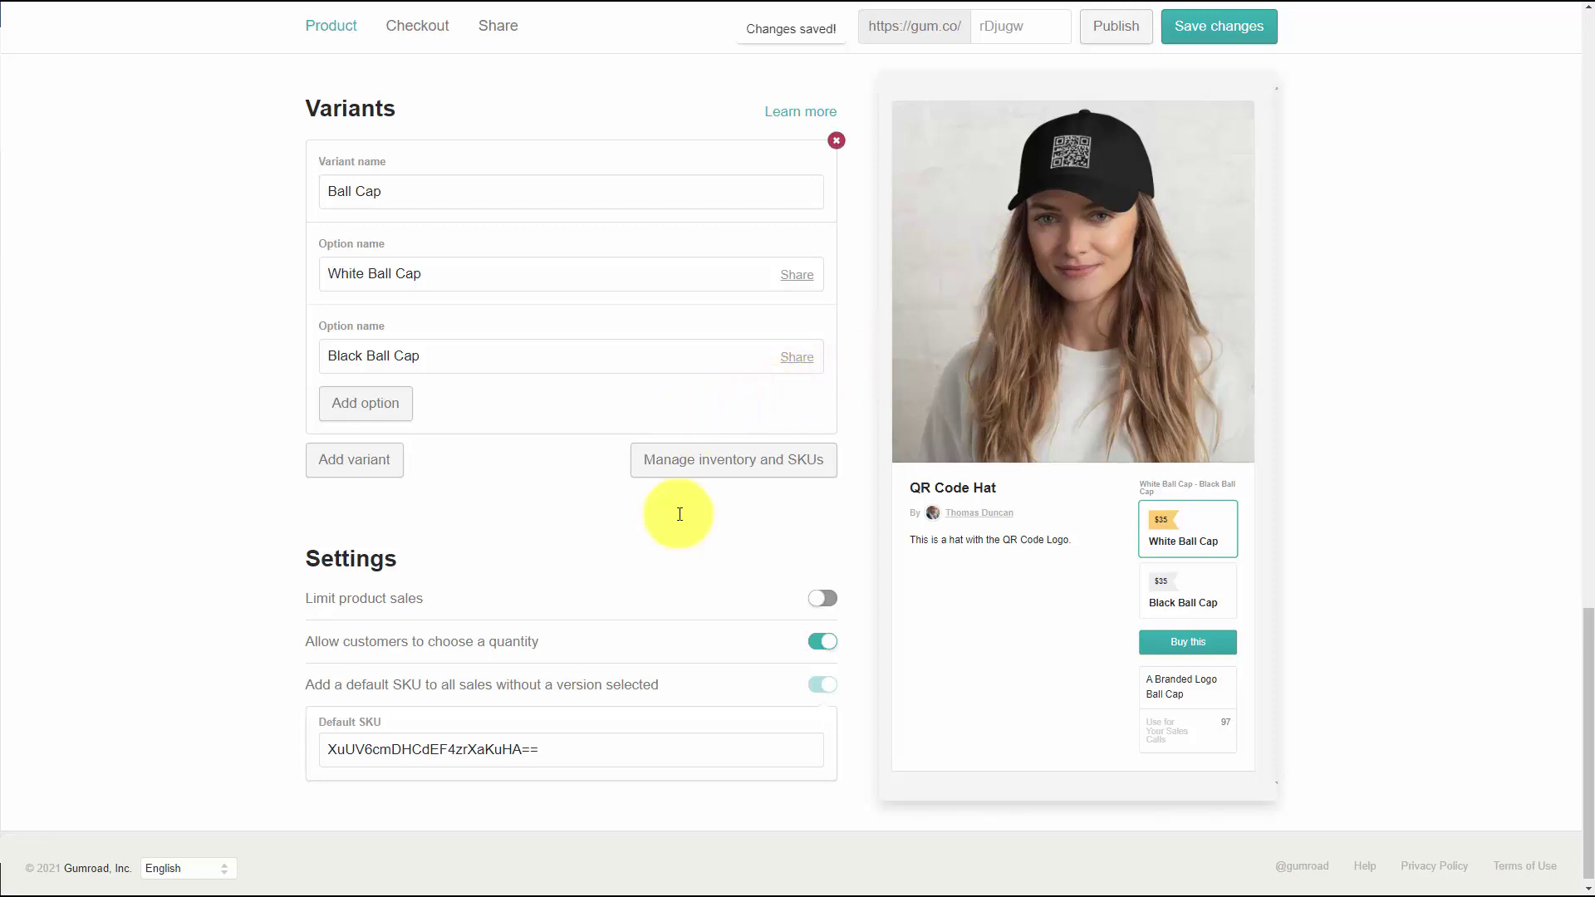
scroll(678, 511, "up", 8)
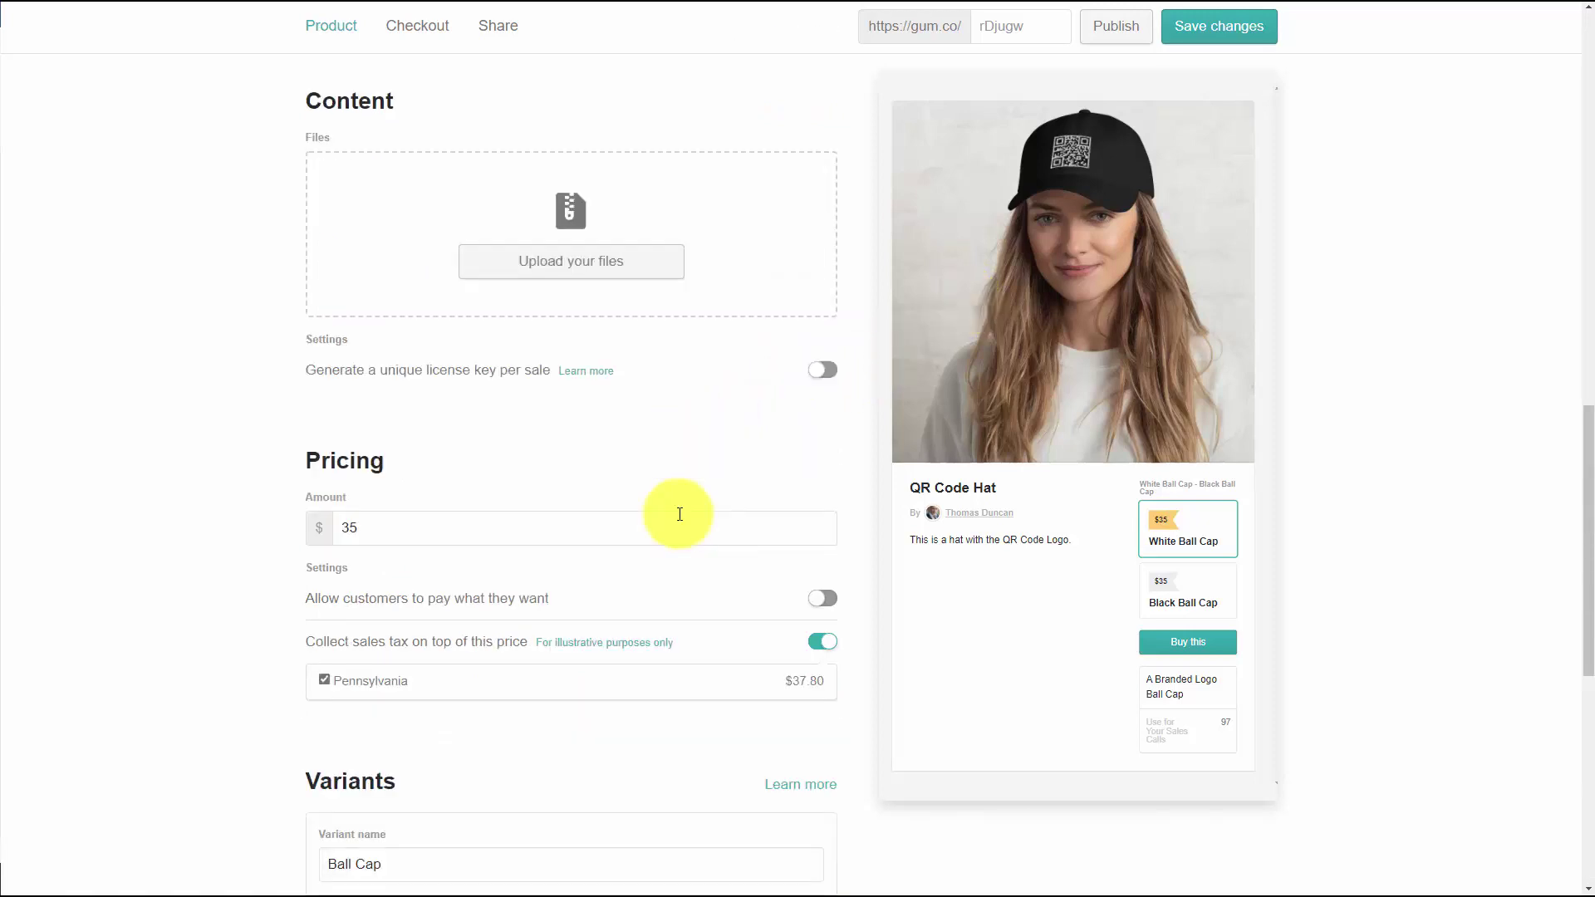
In Checkout, add and then remove an extra shipping destination, keeping free United States shipping
left_click(431, 31)
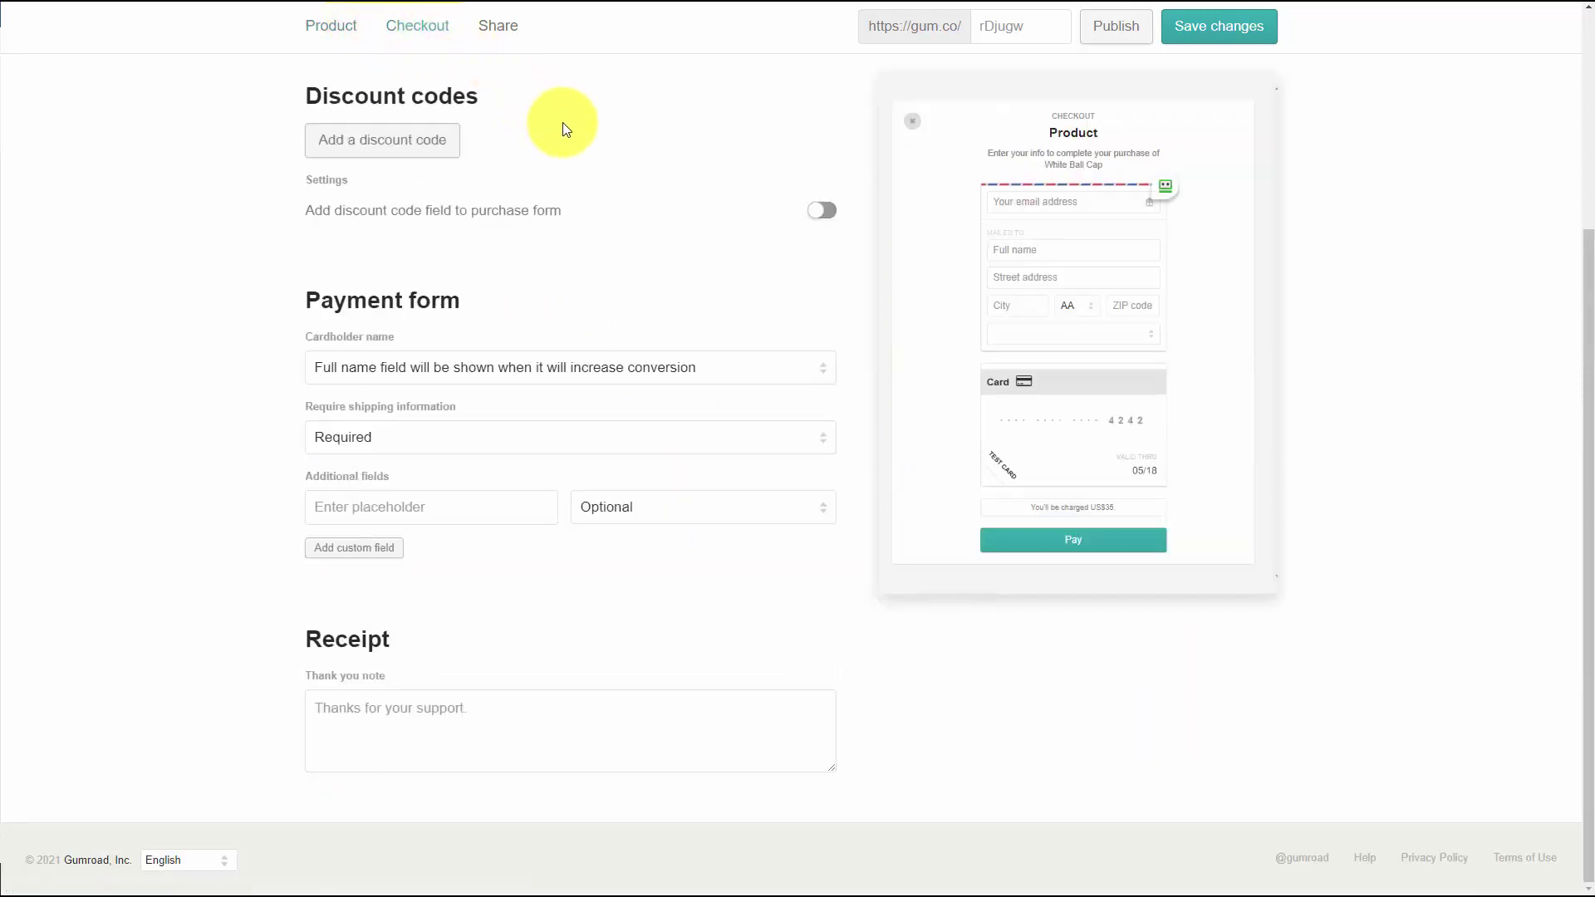
scroll(548, 124, "up", 4)
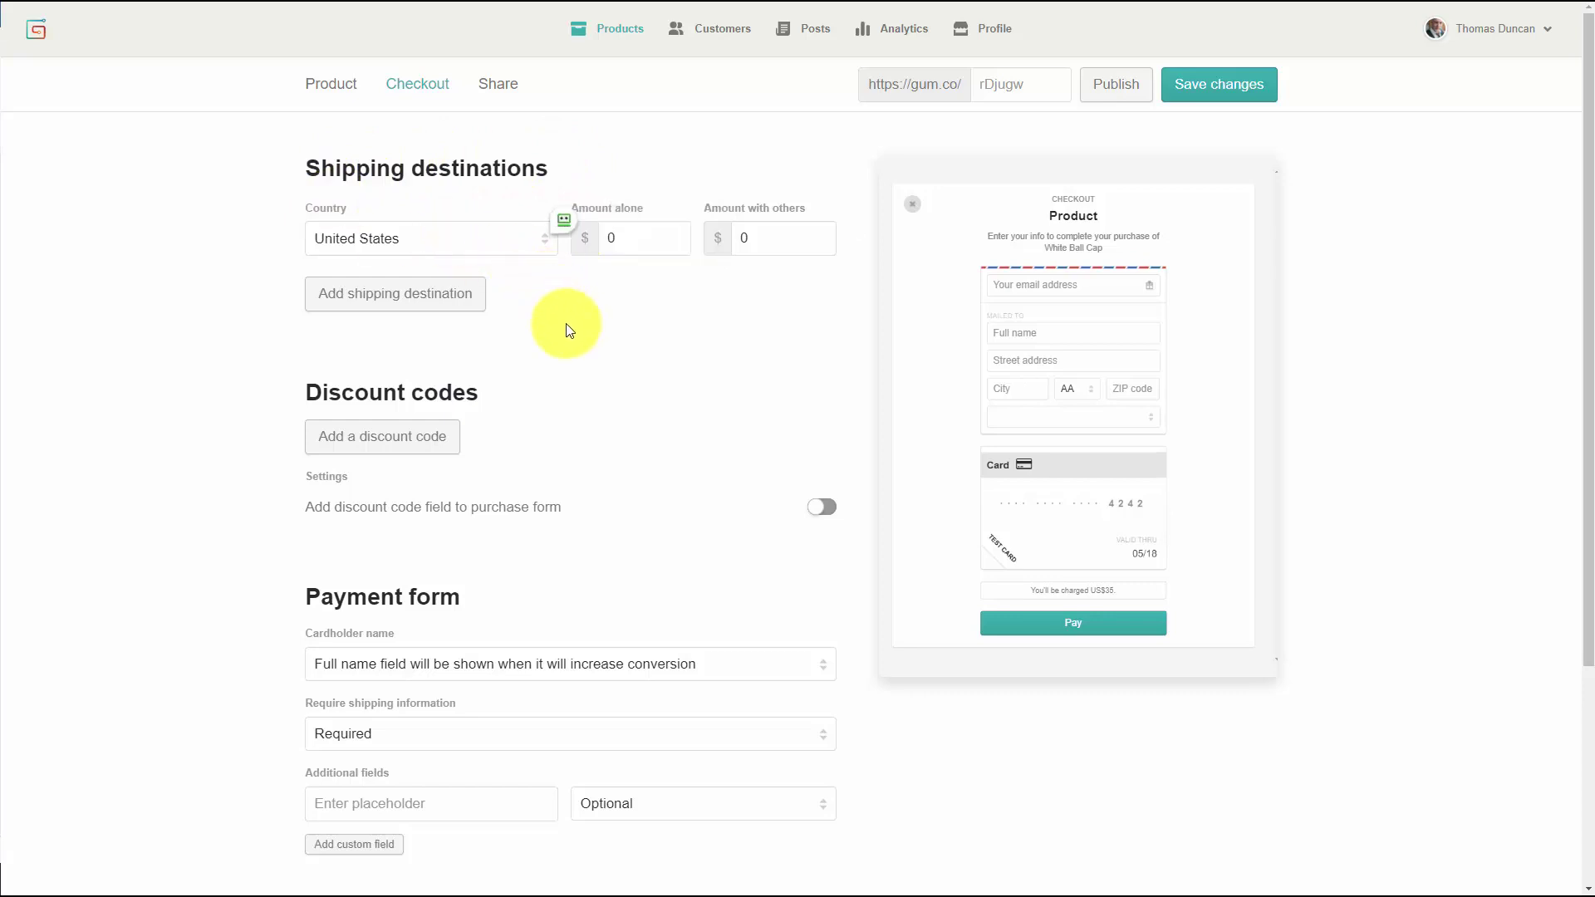
left_click(410, 294)
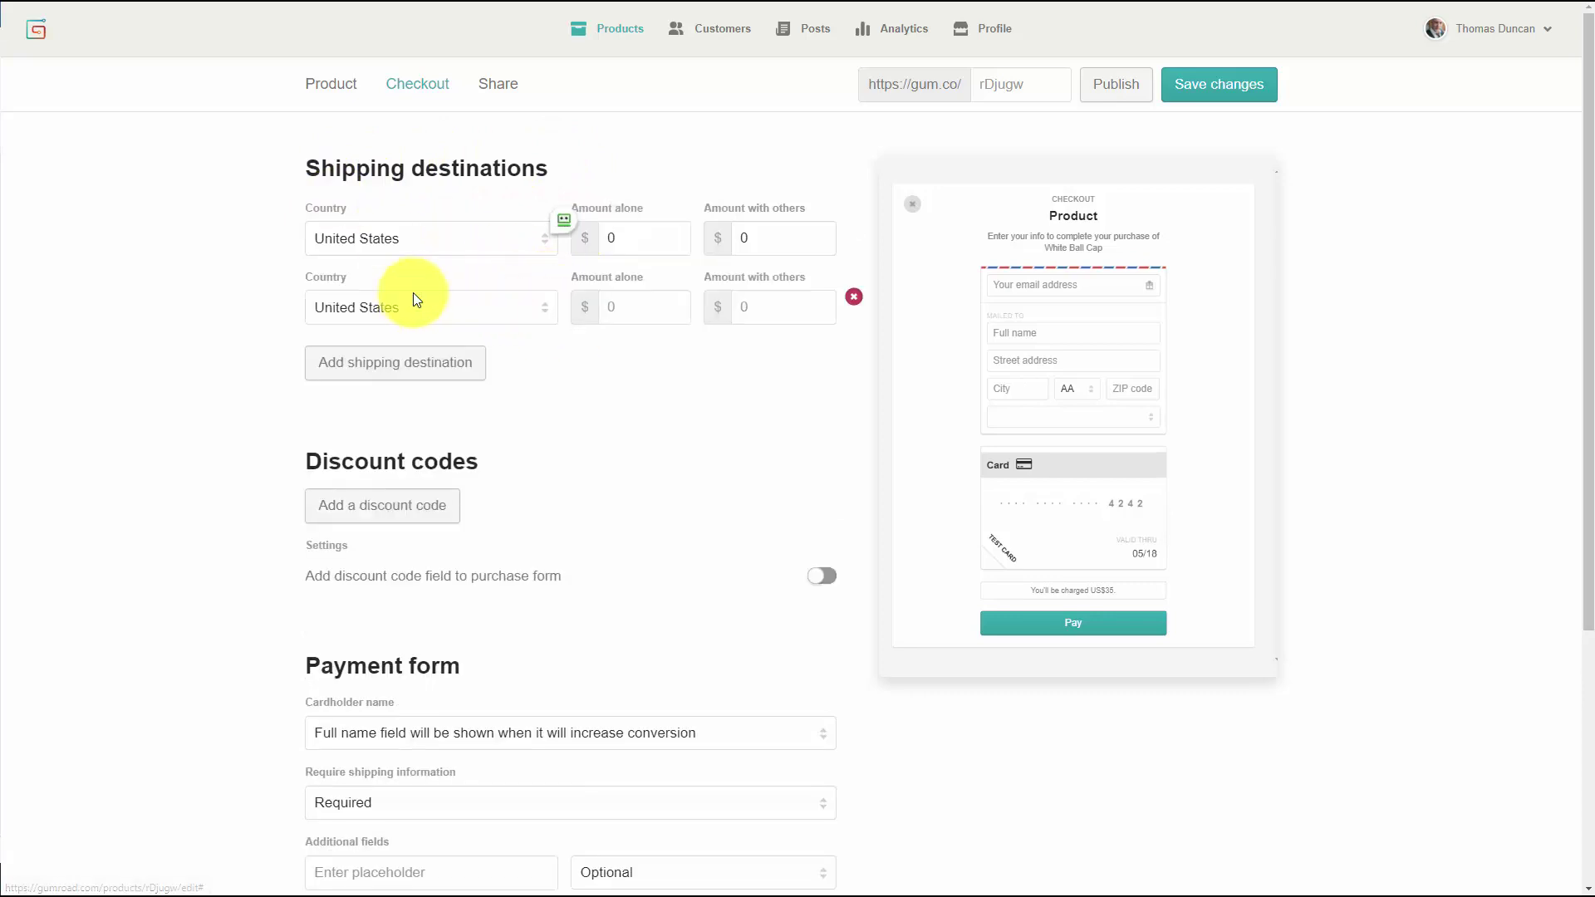
left_click(841, 297)
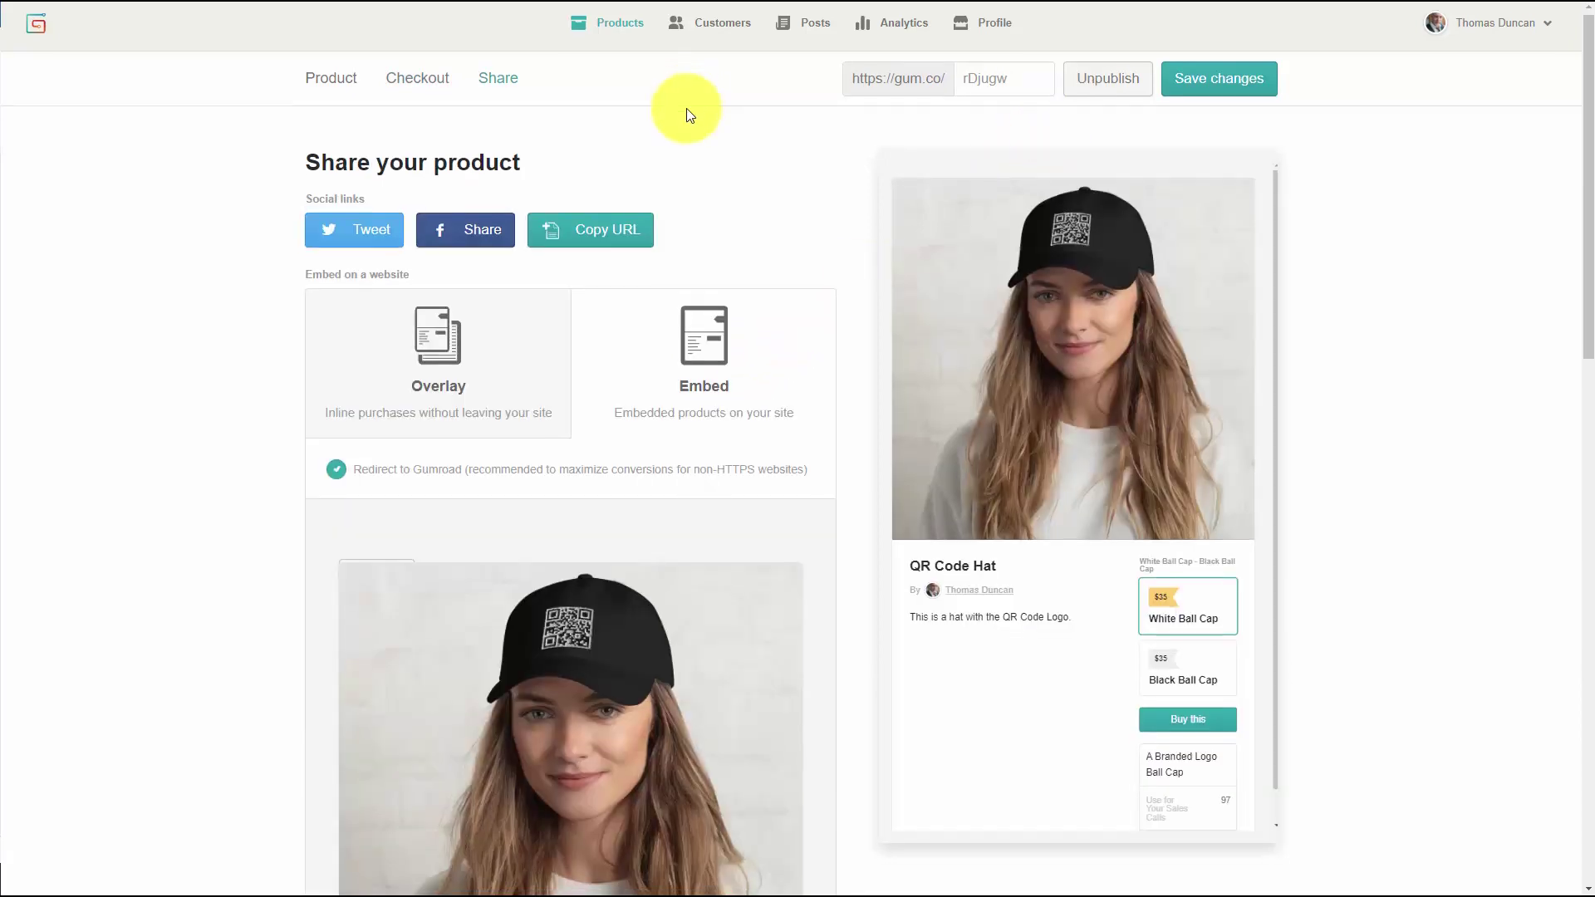
Copy the QR Code Hat's embed code from the Share tab
scroll(686, 108, "down", 6)
scroll(686, 108, "down", 6)
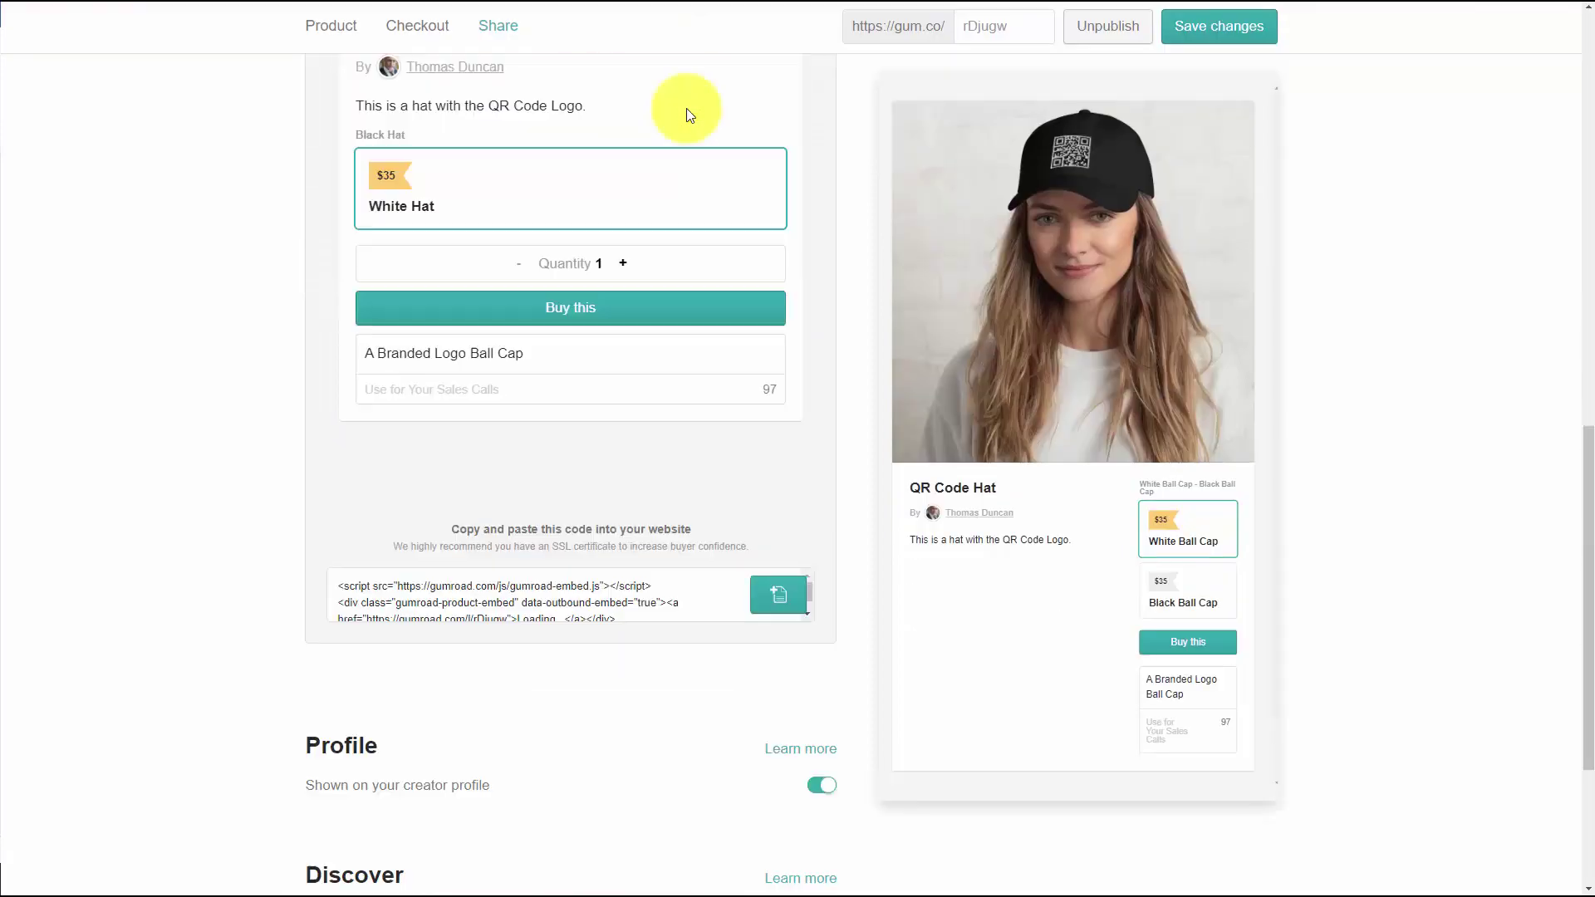
left_click(781, 597)
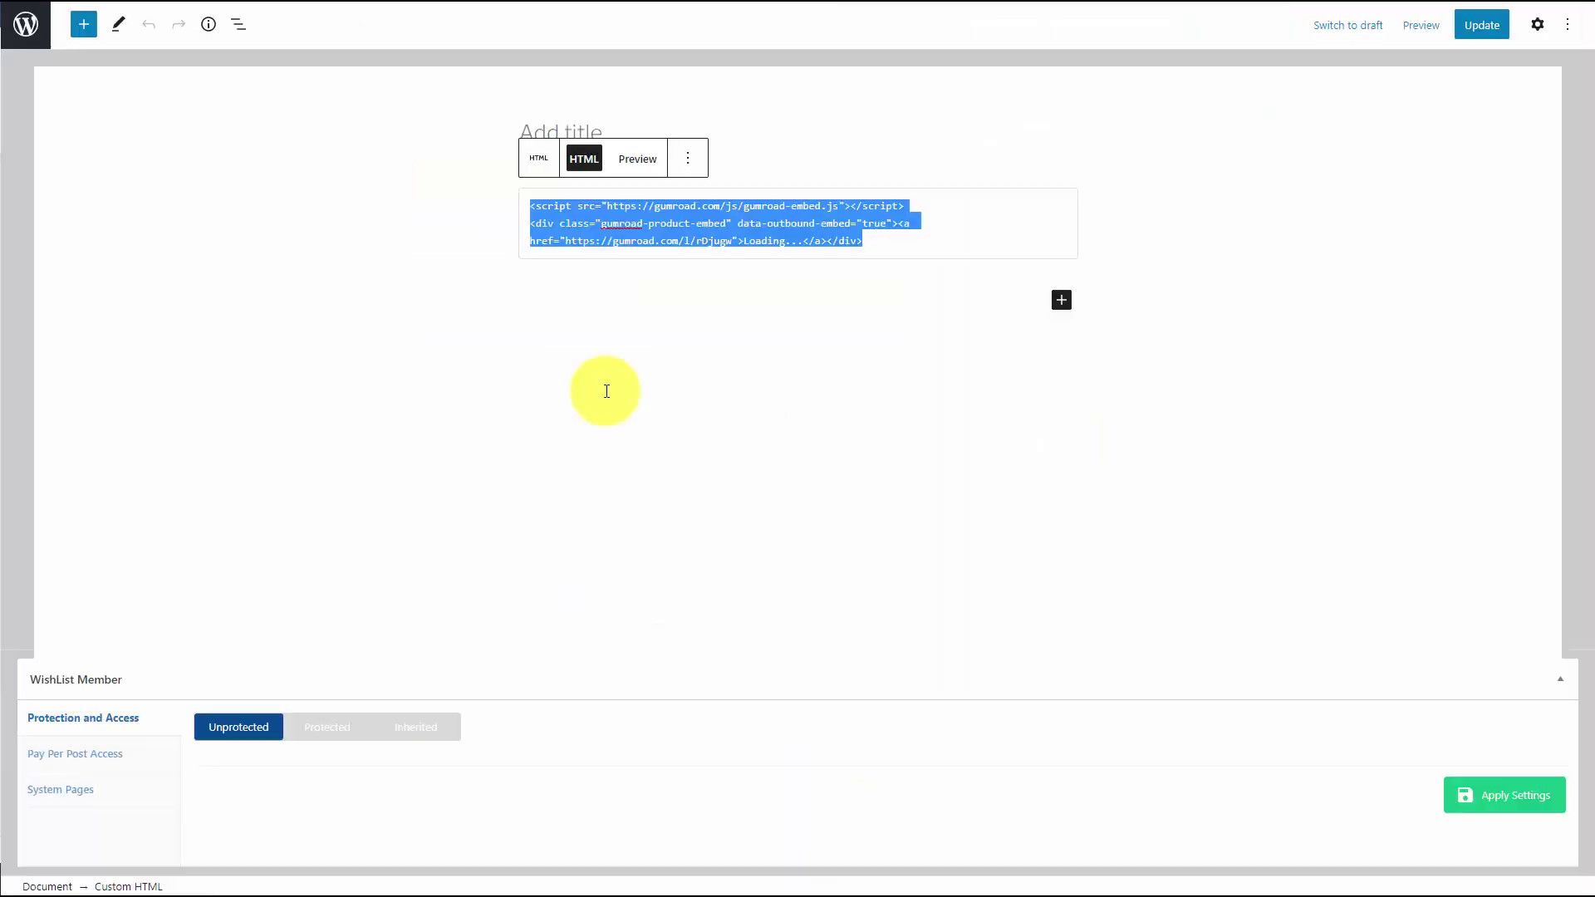
Update the WordPress page with the Gumroad embed code and check the live page
left_click(606, 390)
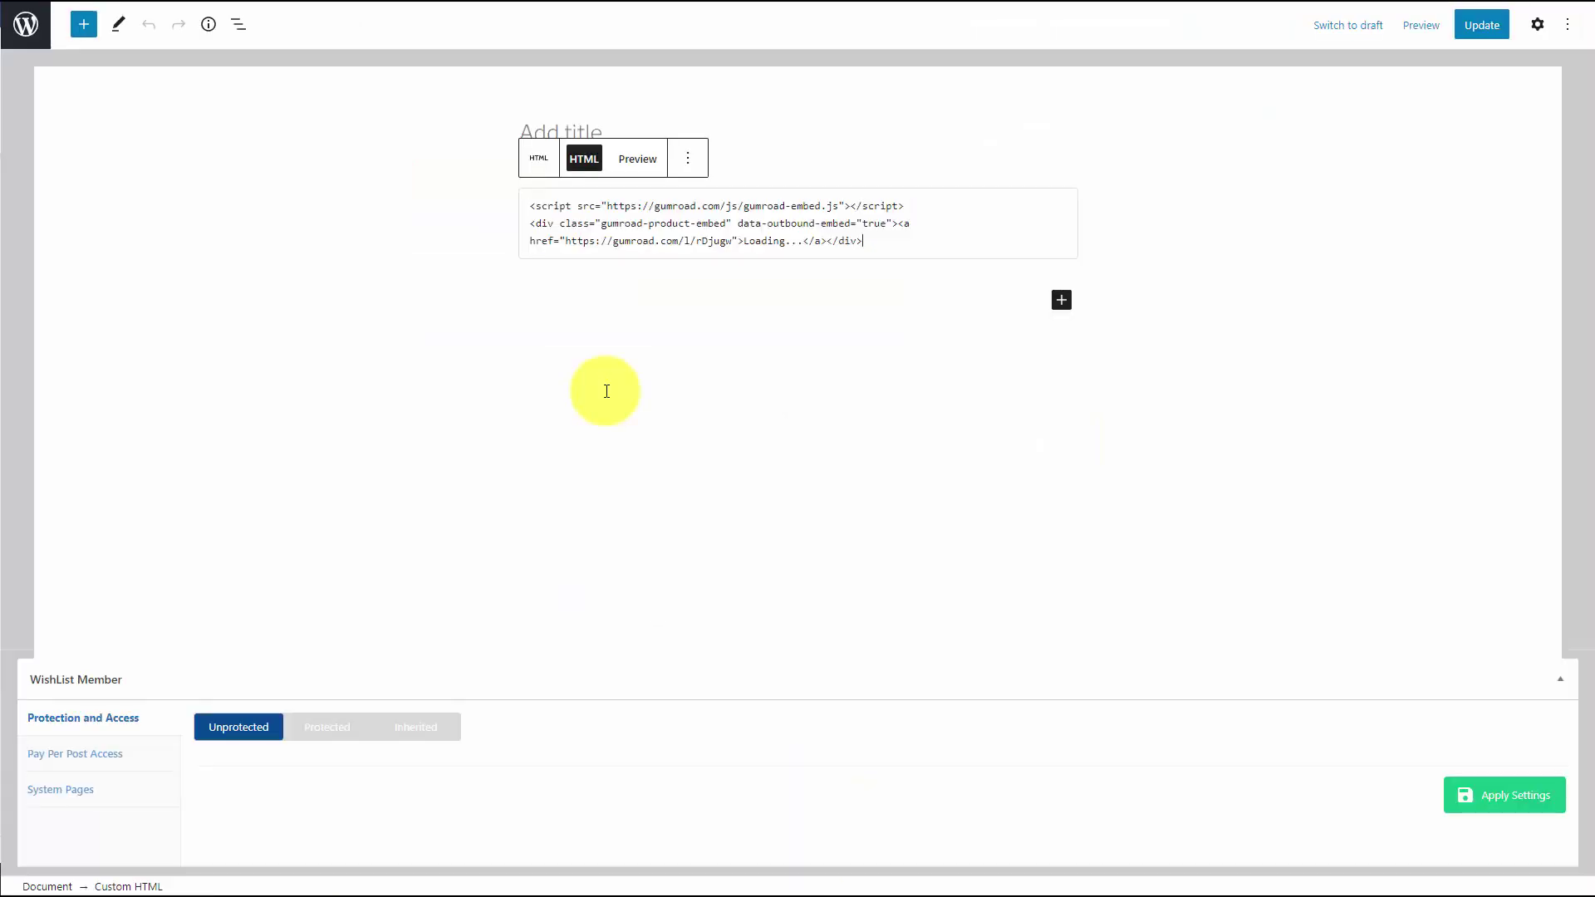
left_click(1466, 28)
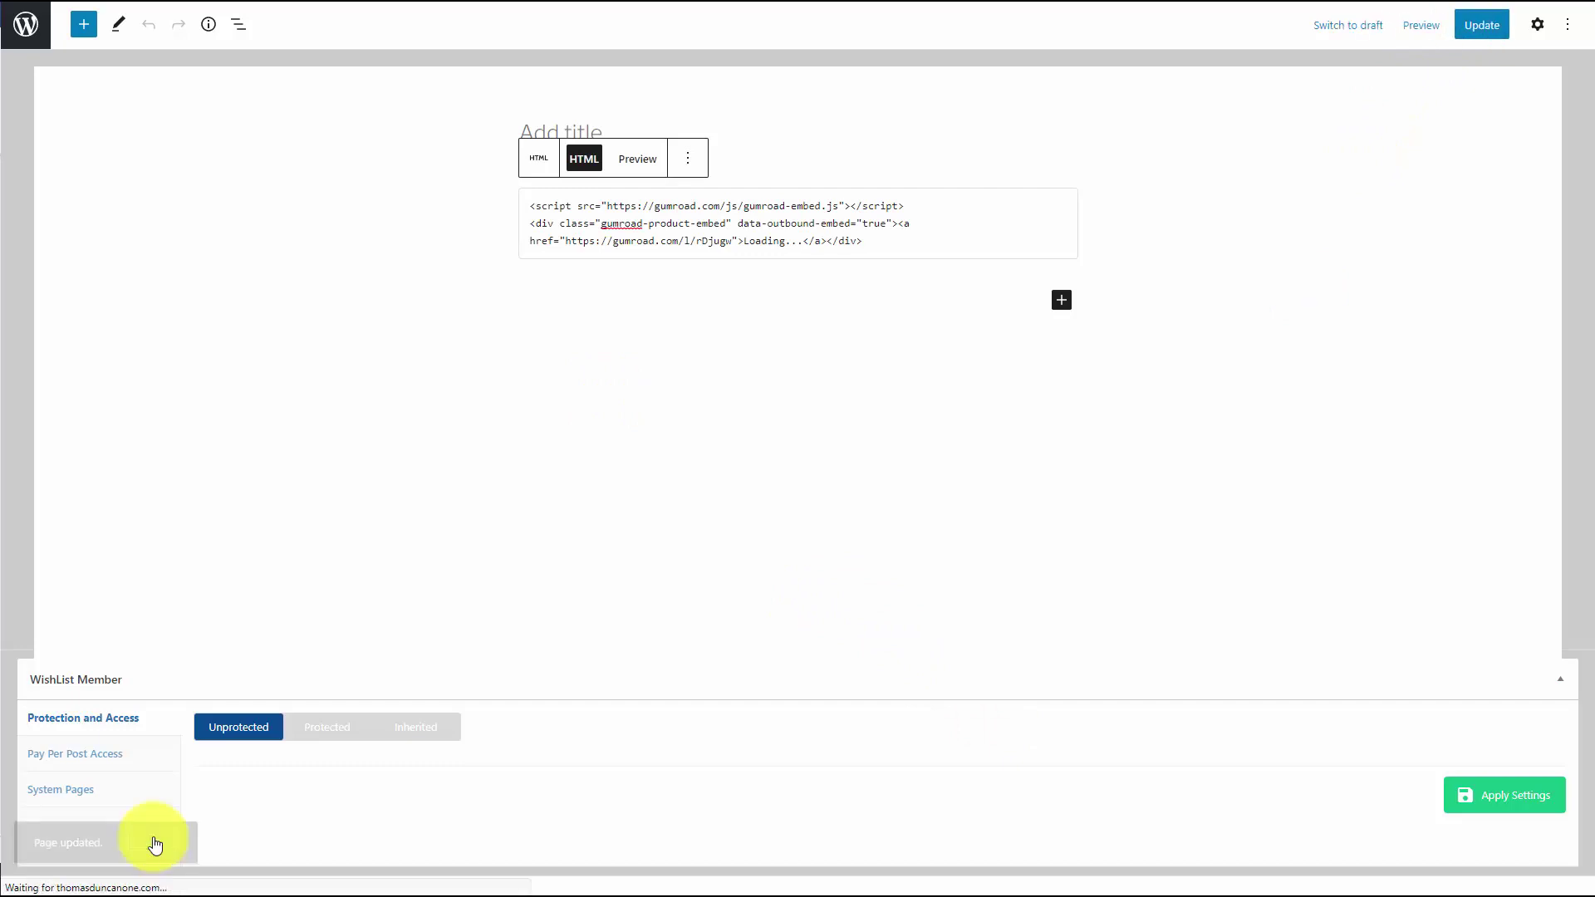
left_click(153, 841)
scroll(877, 540, "down", 5)
scroll(882, 541, "down", 1)
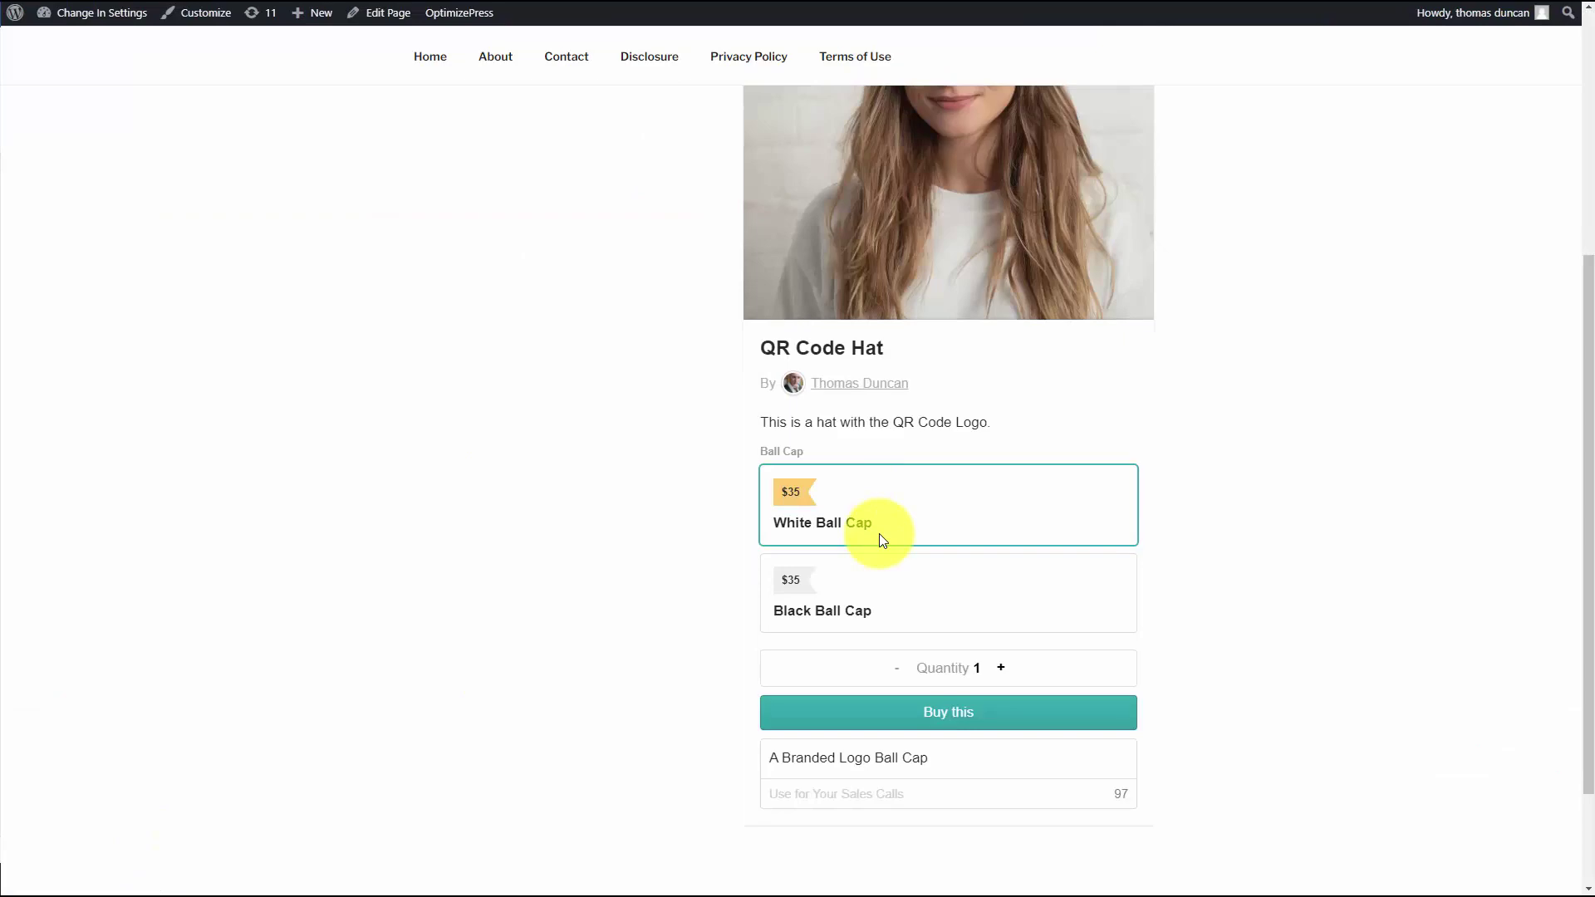
scroll(879, 540, "up", 3)
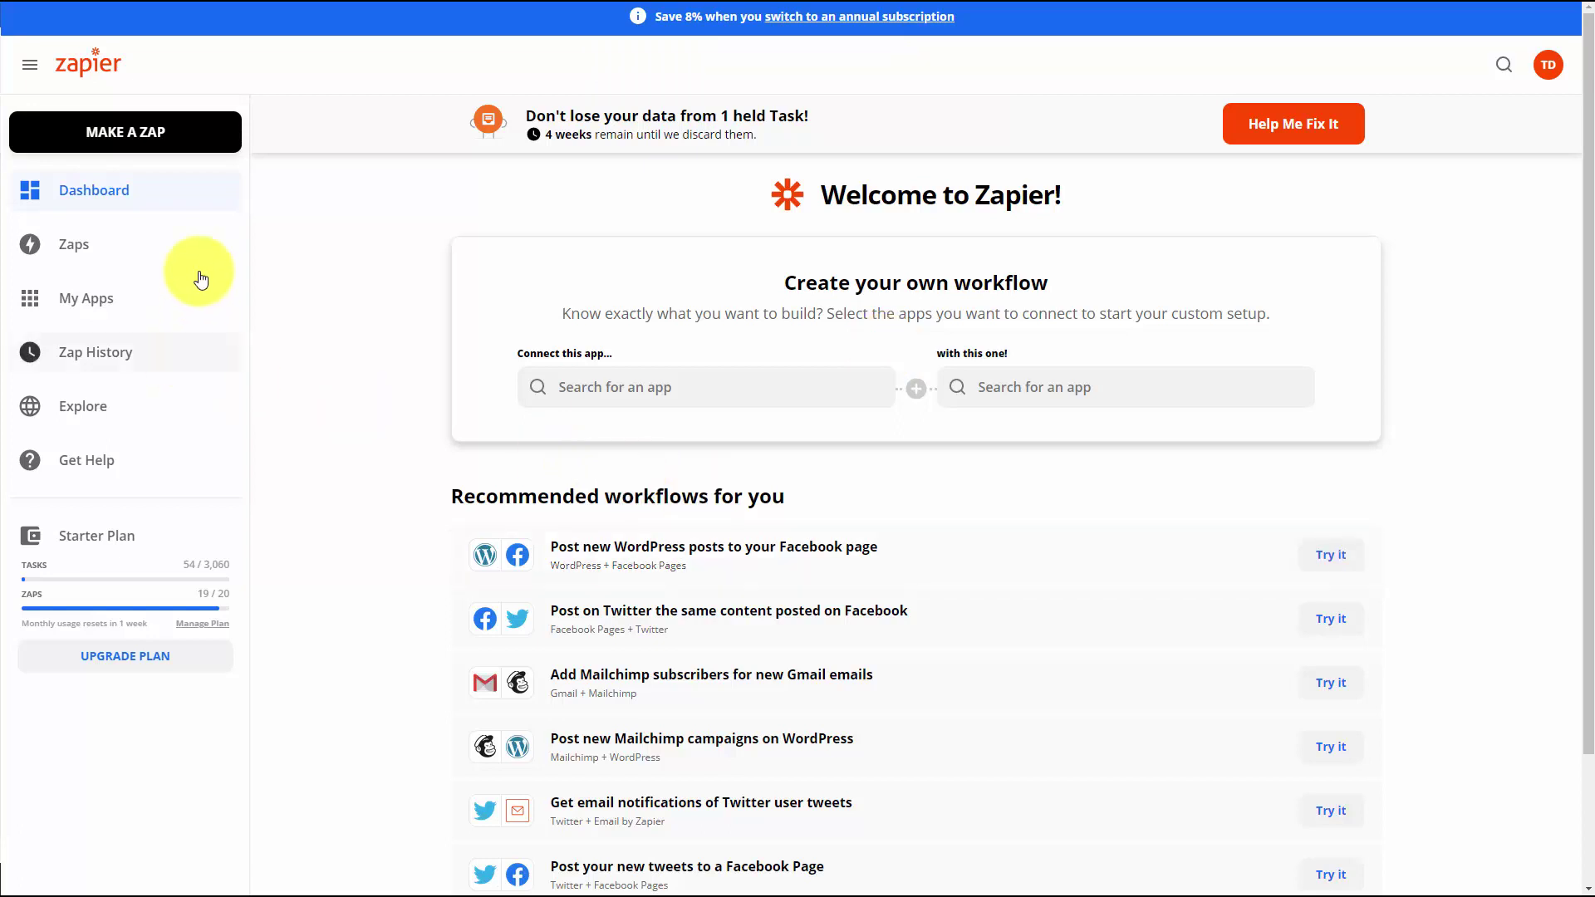
Start a new zap with Gumroad as the trigger app and Sale as the event
left_click(148, 135)
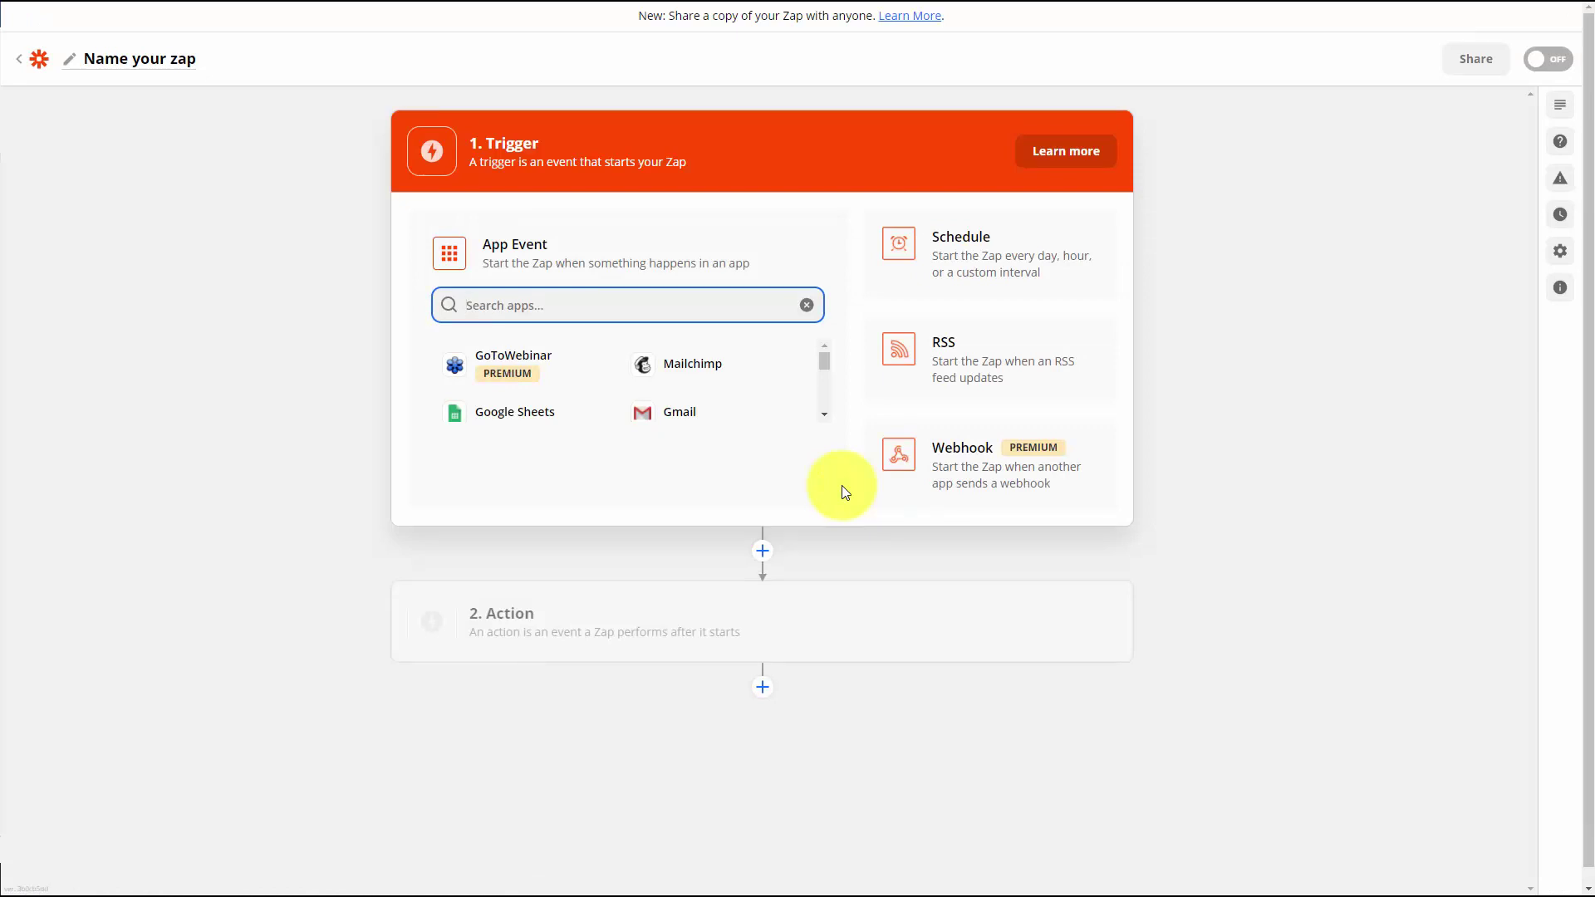
type("gu")
left_click(491, 402)
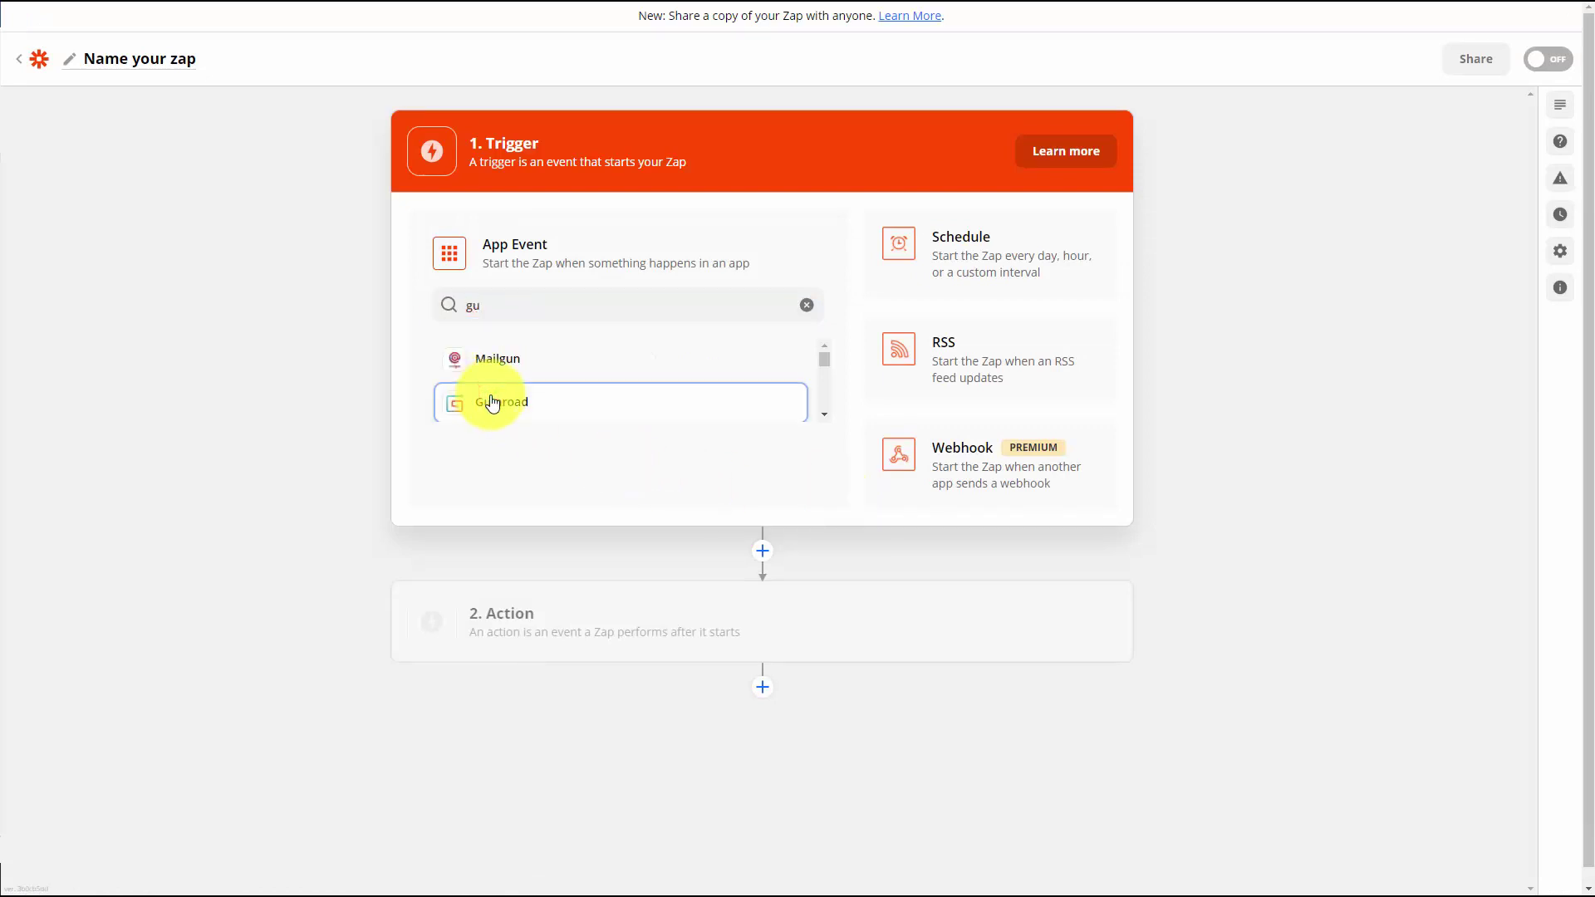
left_click(612, 359)
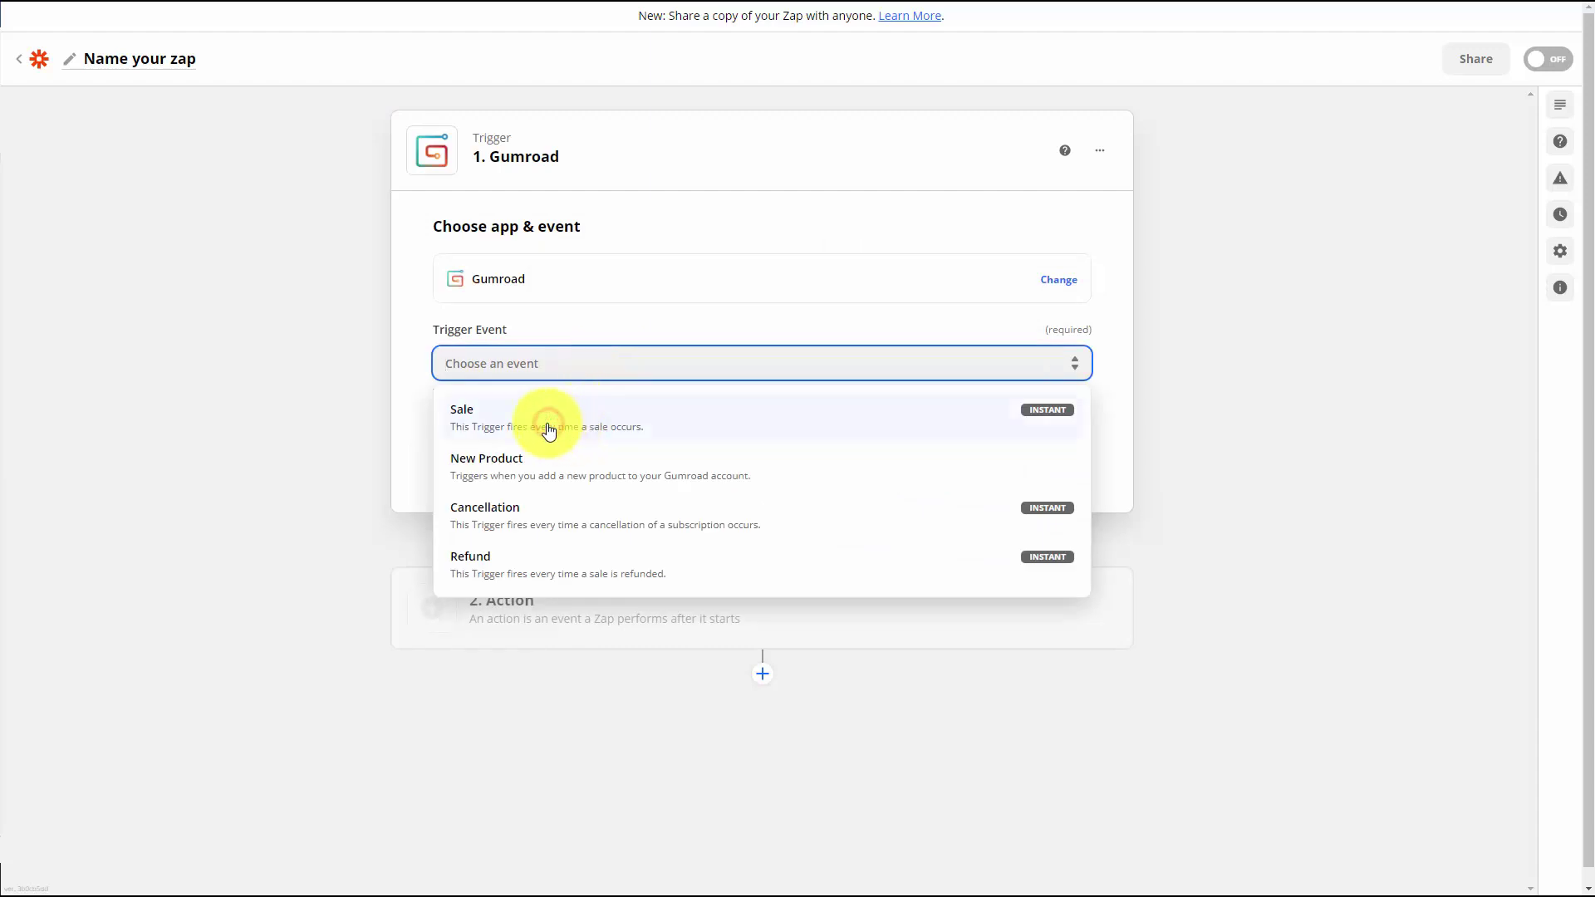
left_click(548, 430)
left_click(786, 455)
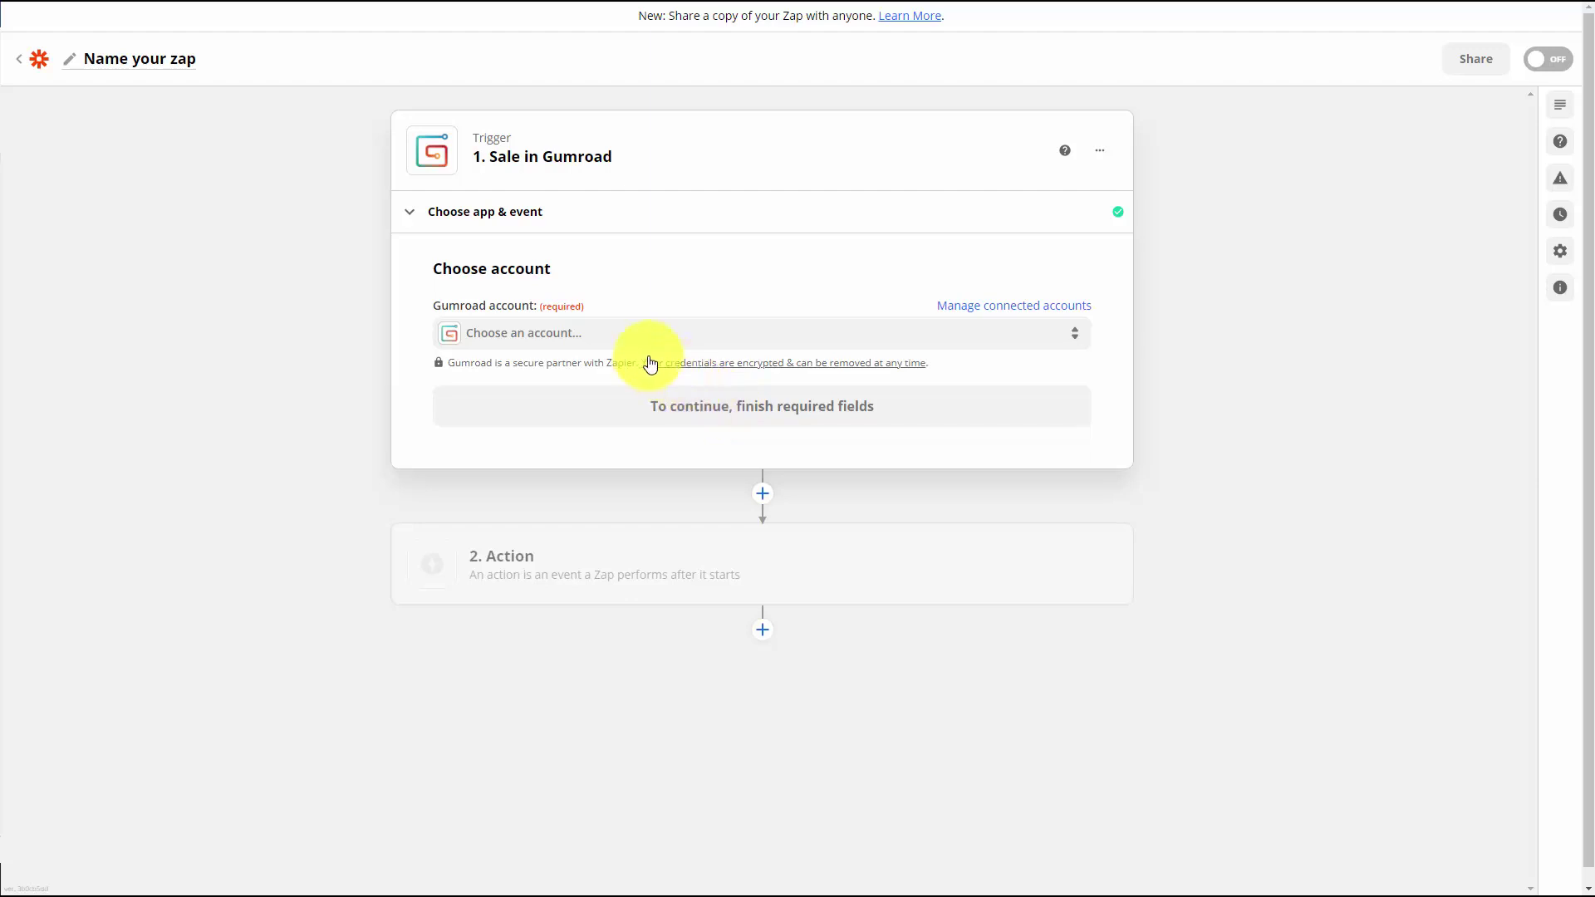
Select the connected Gumroad account and limit the trigger to the QR Code Hat product
left_click(643, 333)
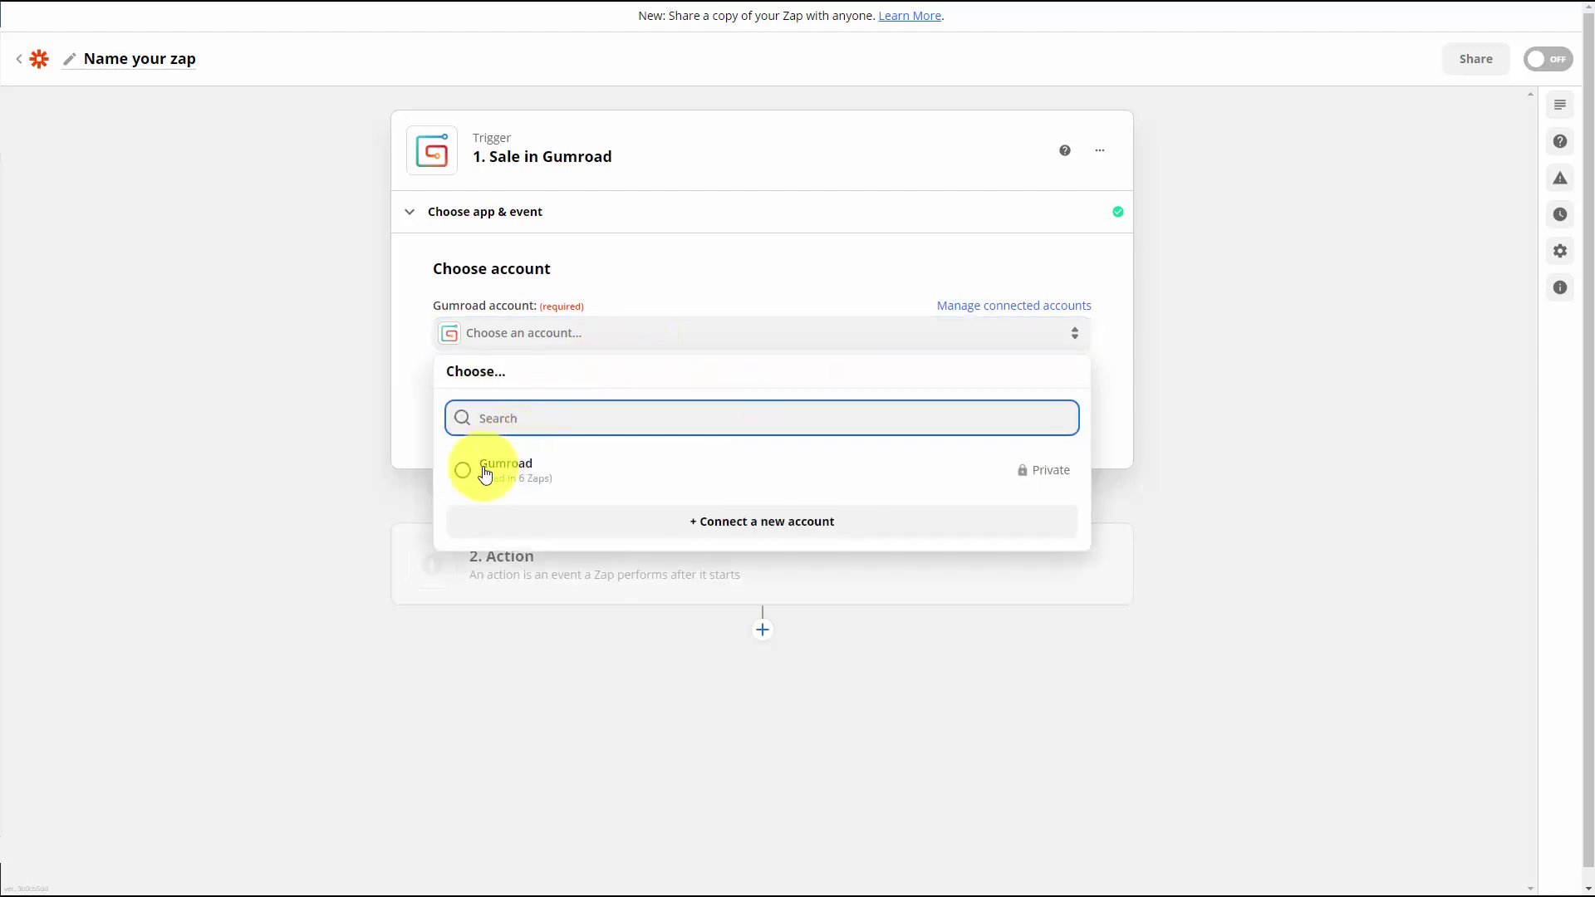
left_click(472, 471)
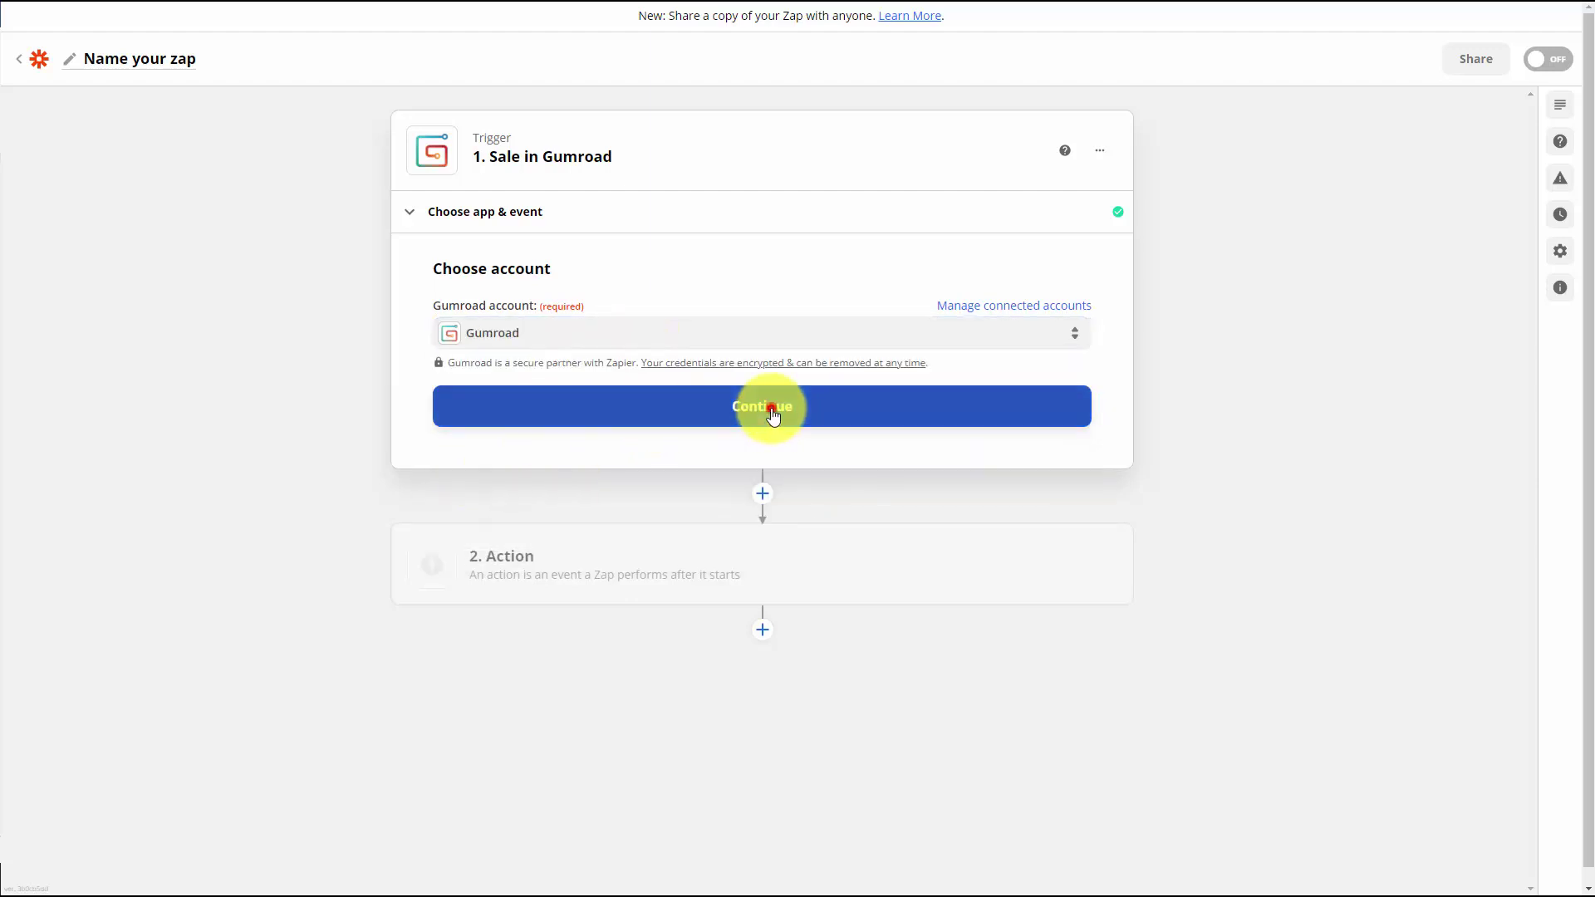
left_click(771, 410)
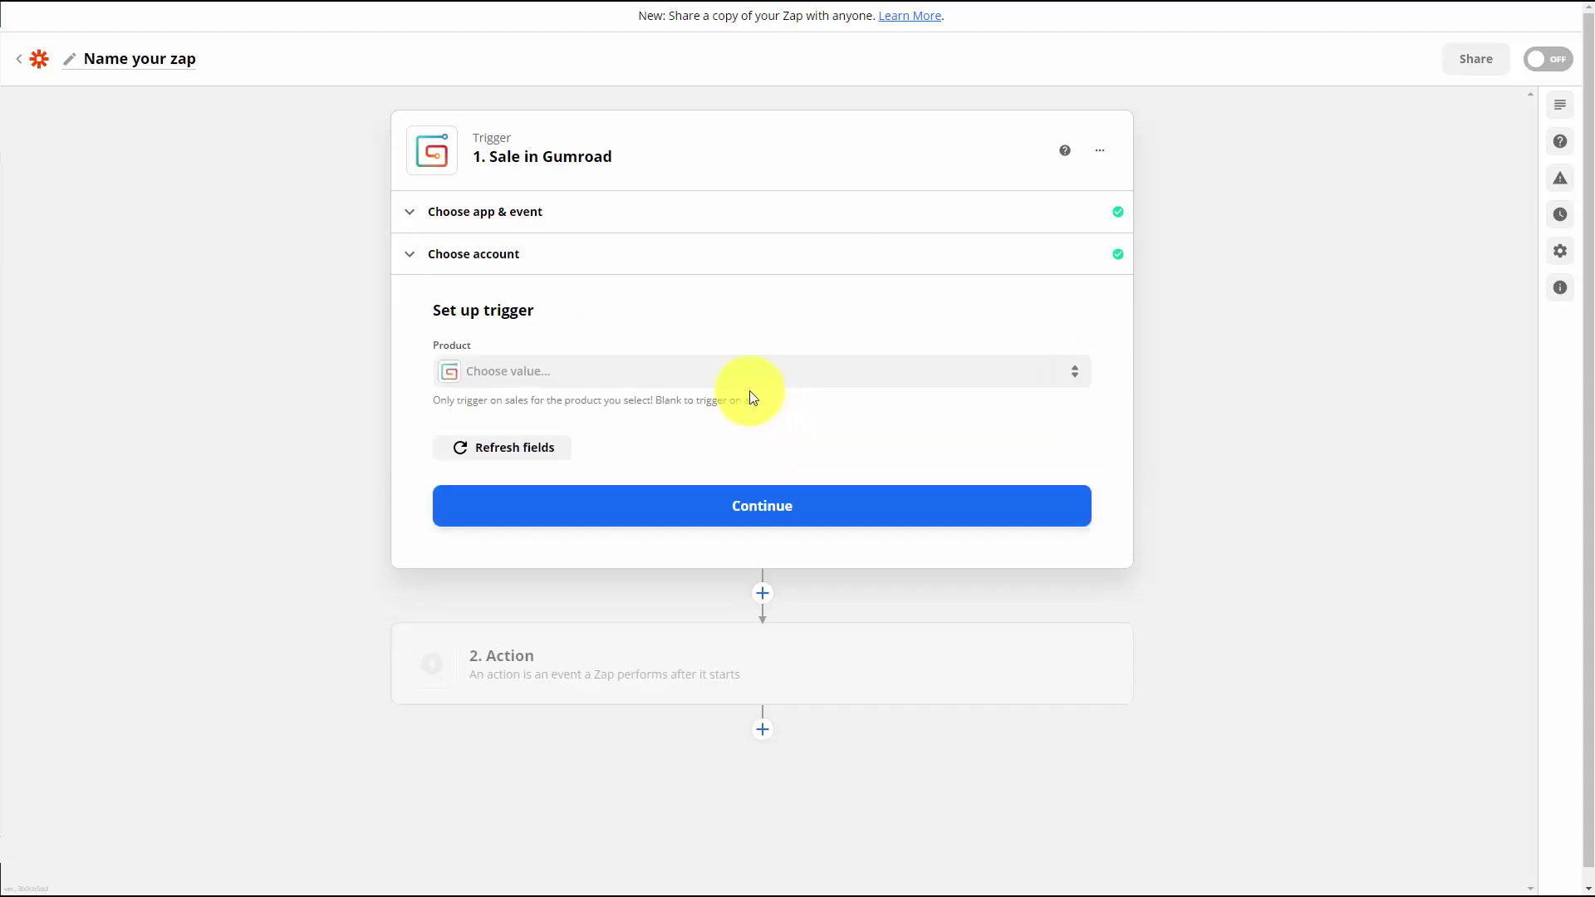
left_click(719, 378)
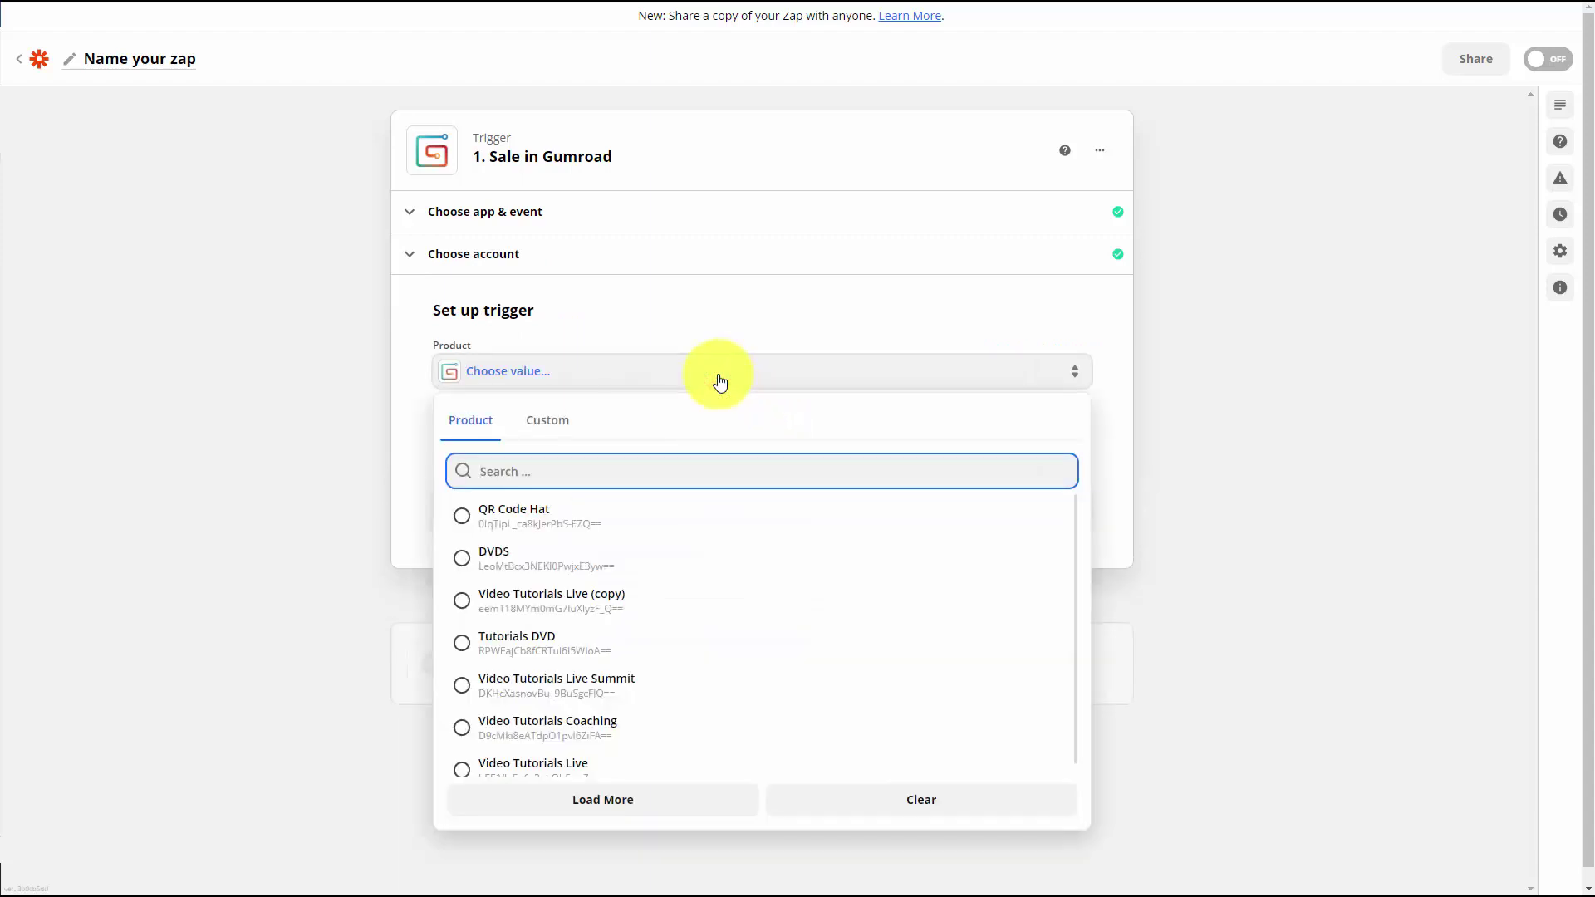
left_click(465, 522)
left_click(775, 505)
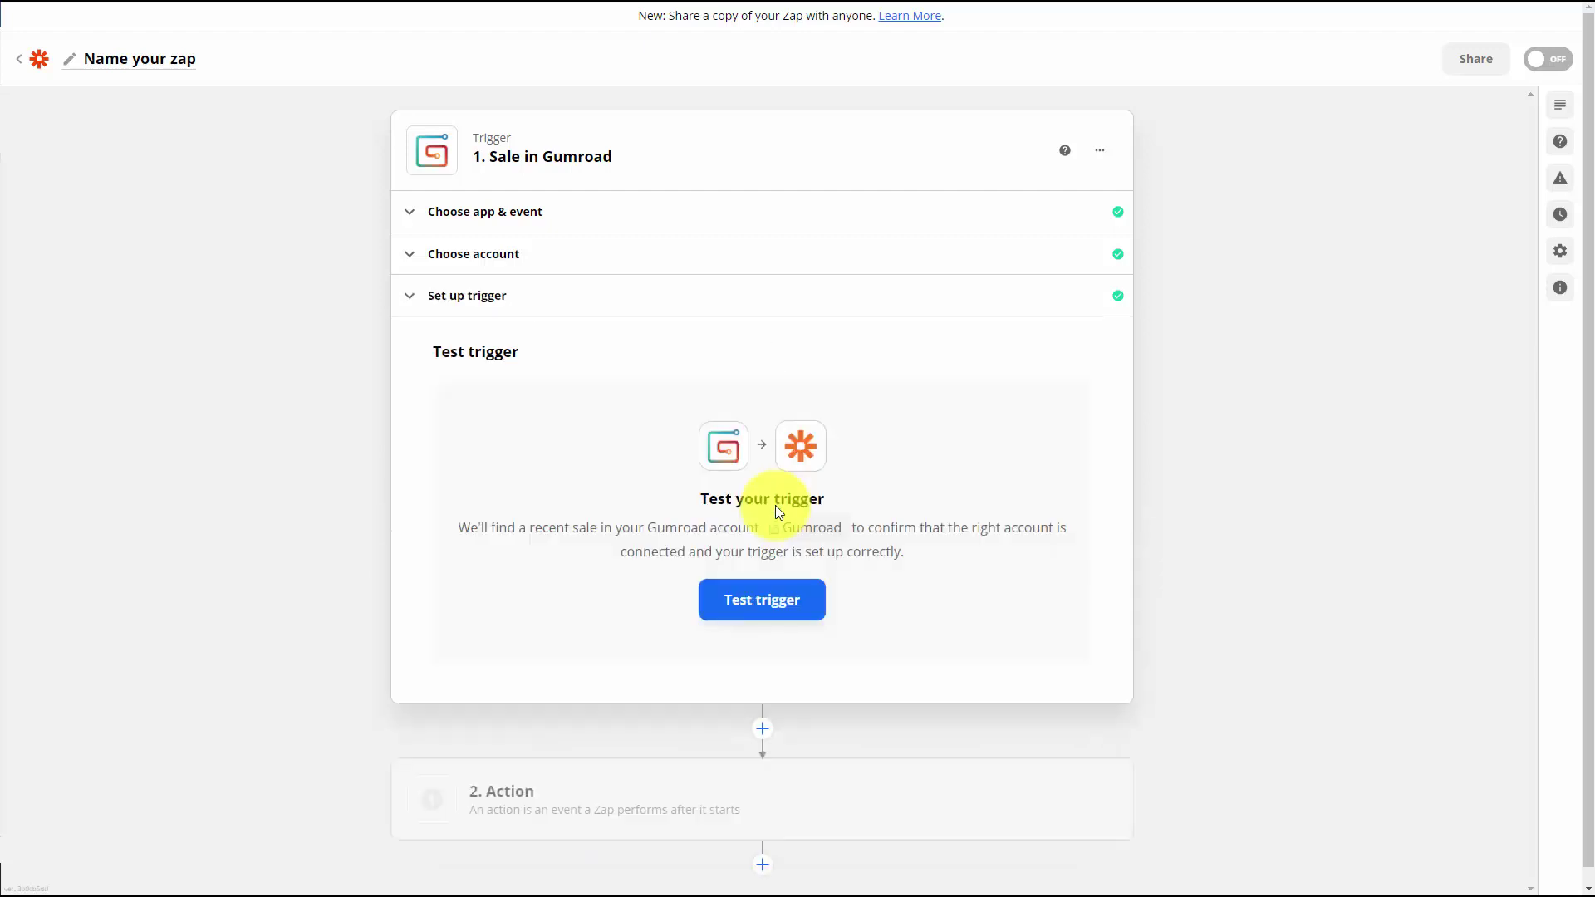
Skip the trigger test and review the example sale data
left_click(763, 602)
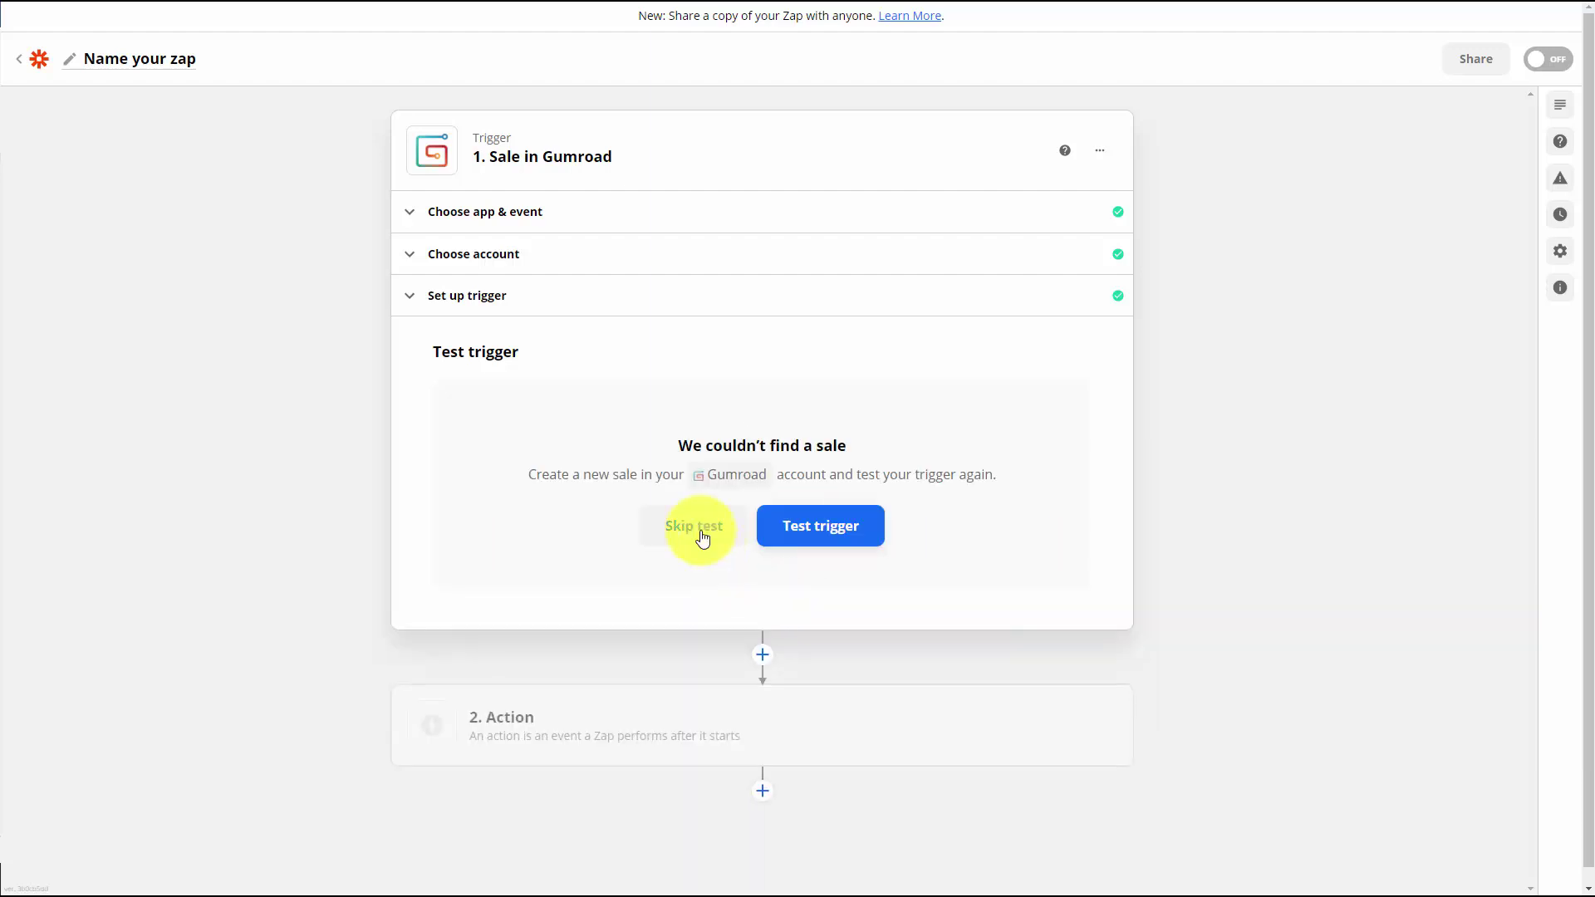
left_click(702, 536)
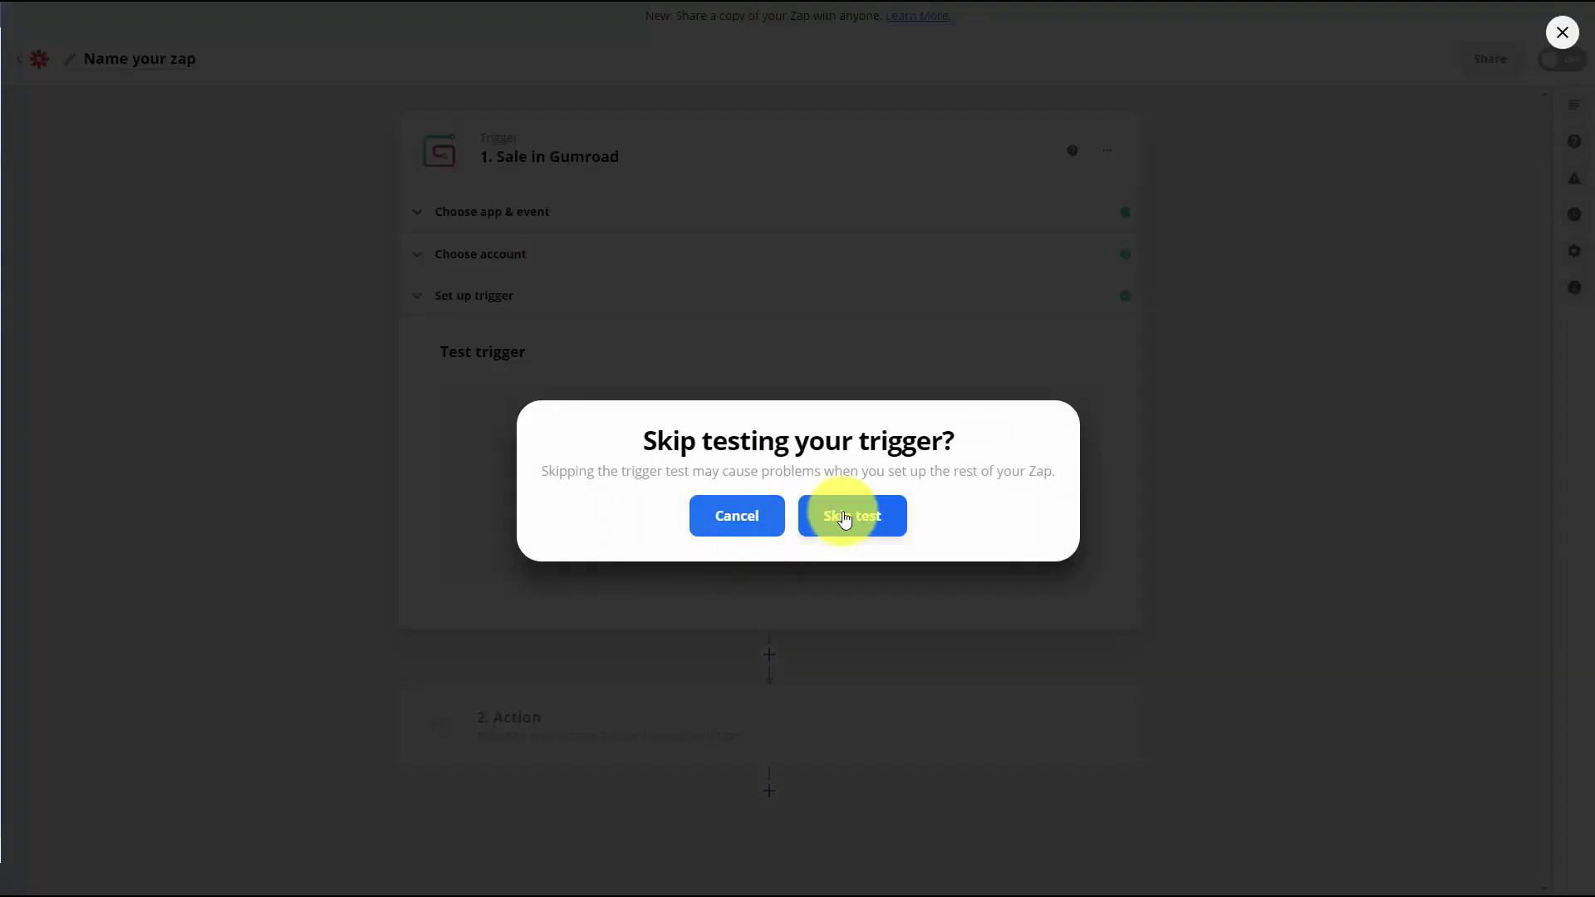
left_click(845, 518)
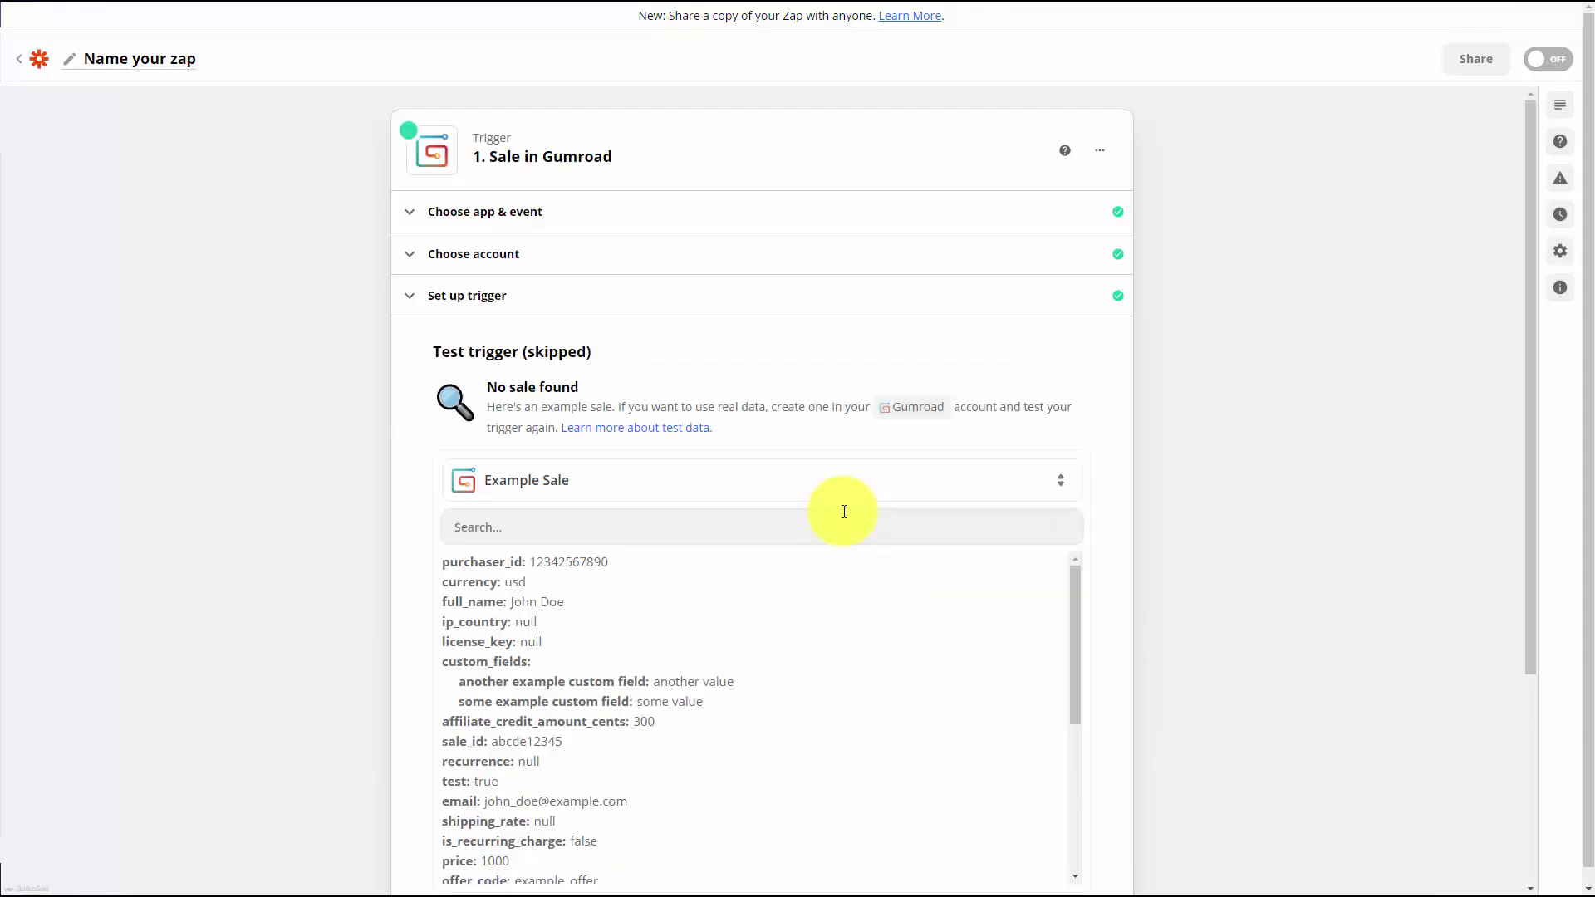
scroll(844, 512, "down", 4)
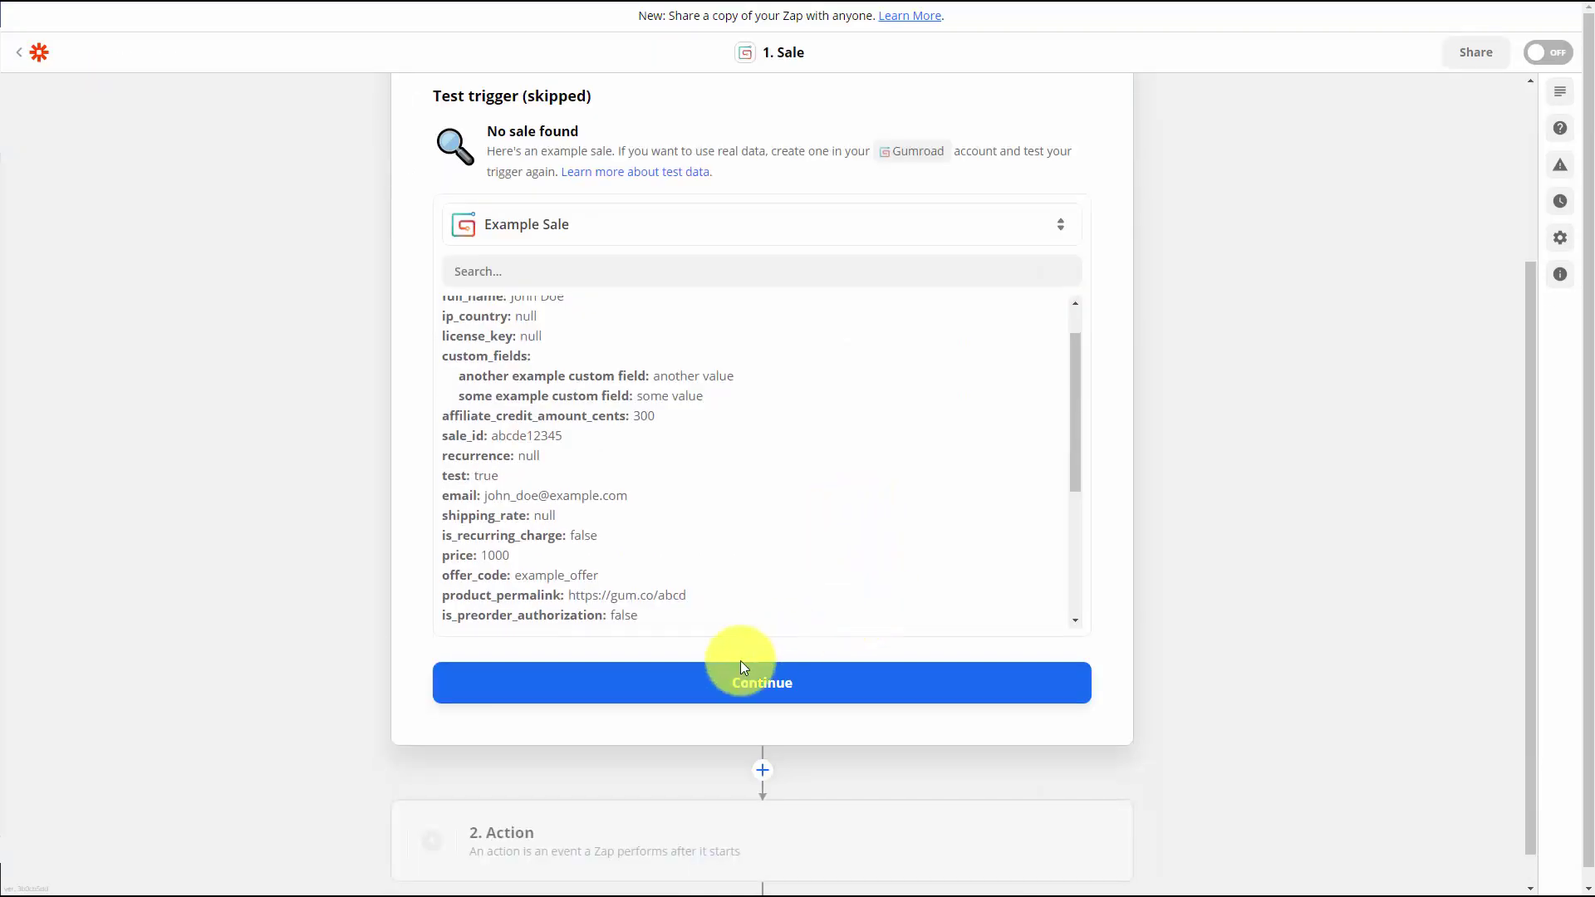
Add a Create Order in Printful action and connect a Printful account with its store API key
left_click(755, 684)
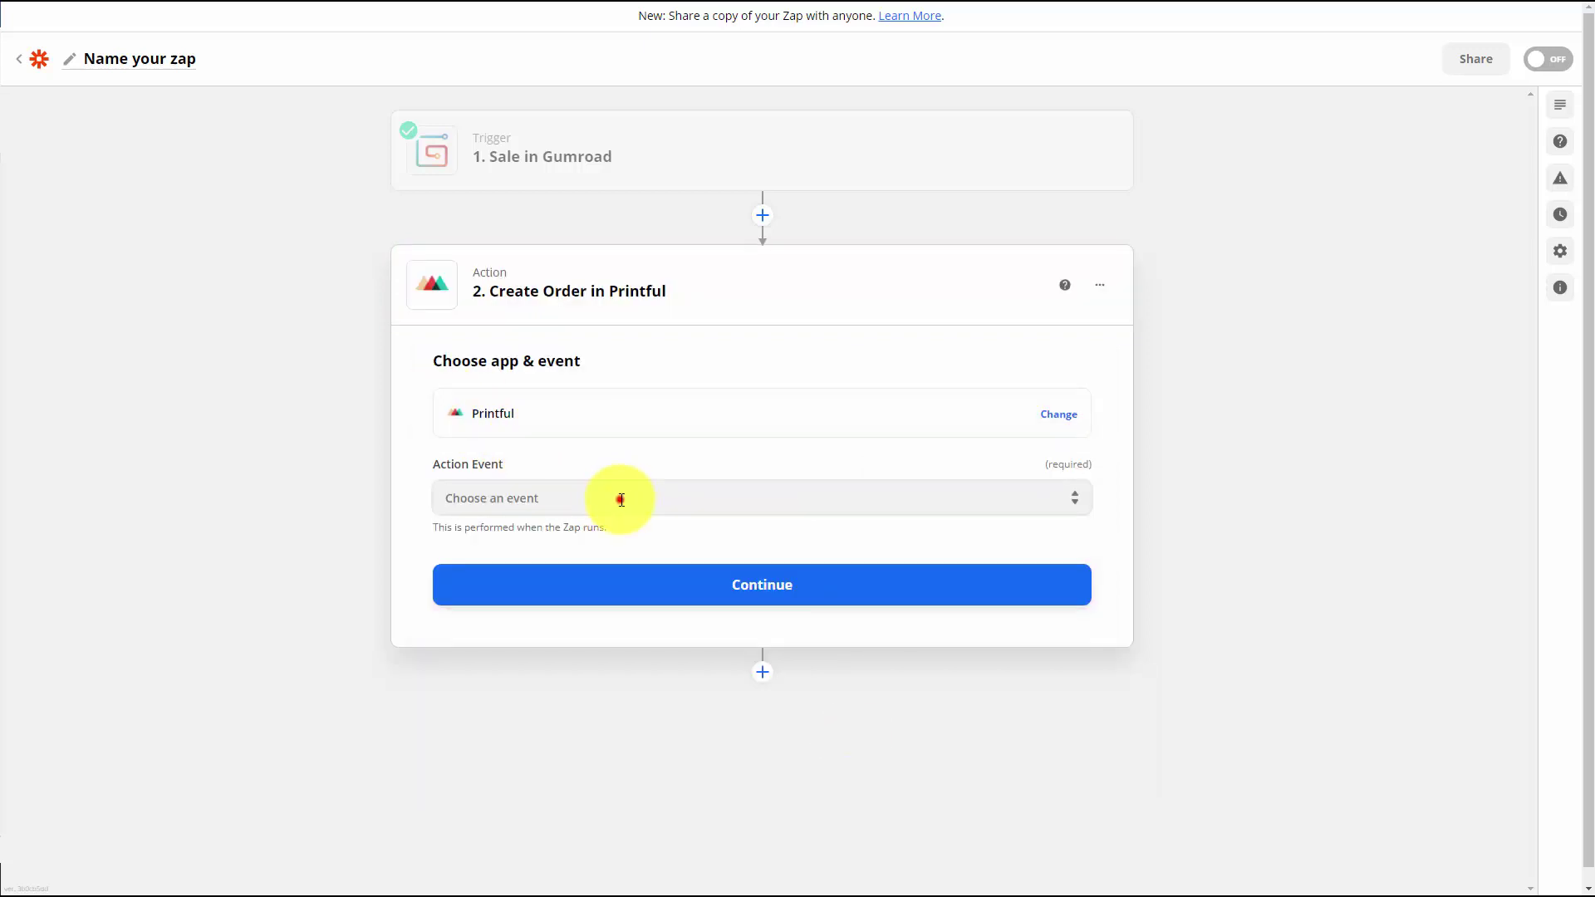
left_click(621, 499)
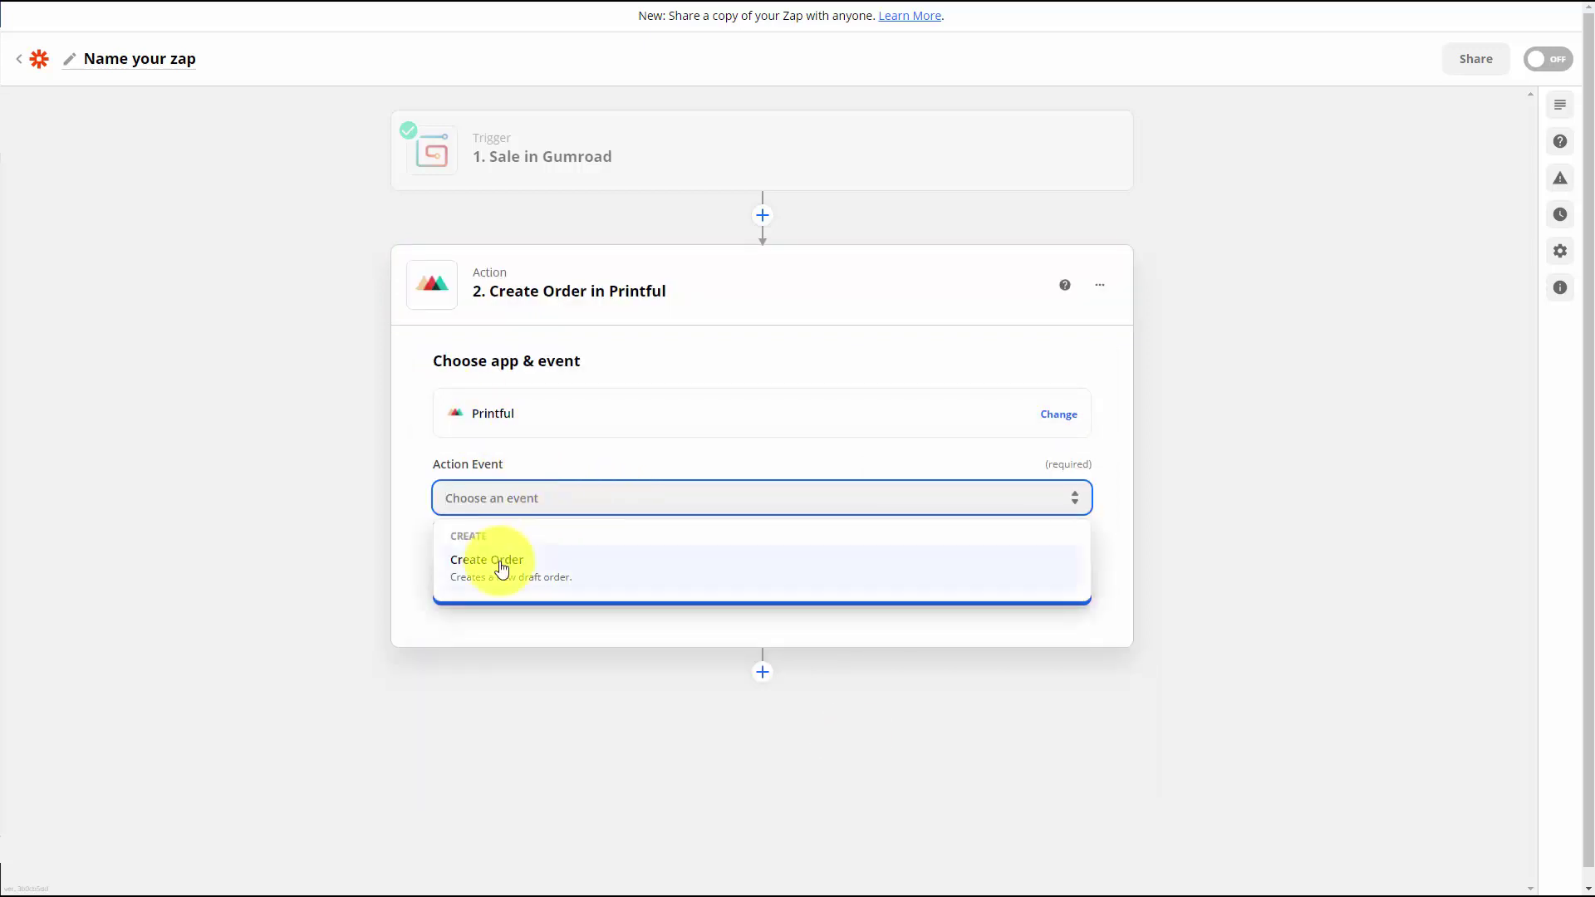
left_click(501, 568)
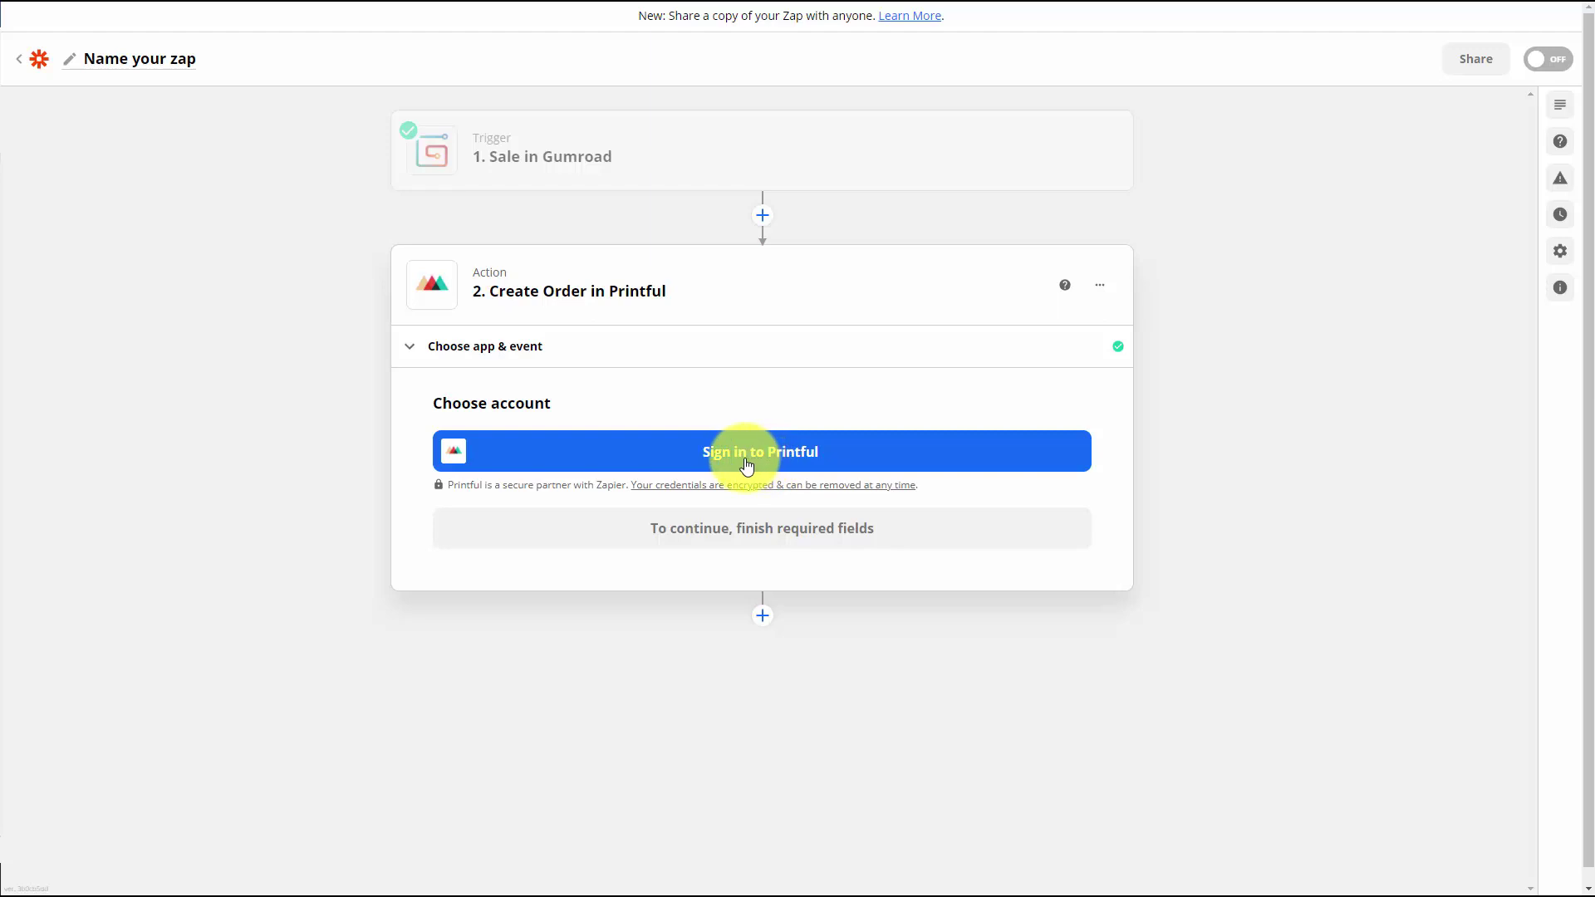
left_click(741, 462)
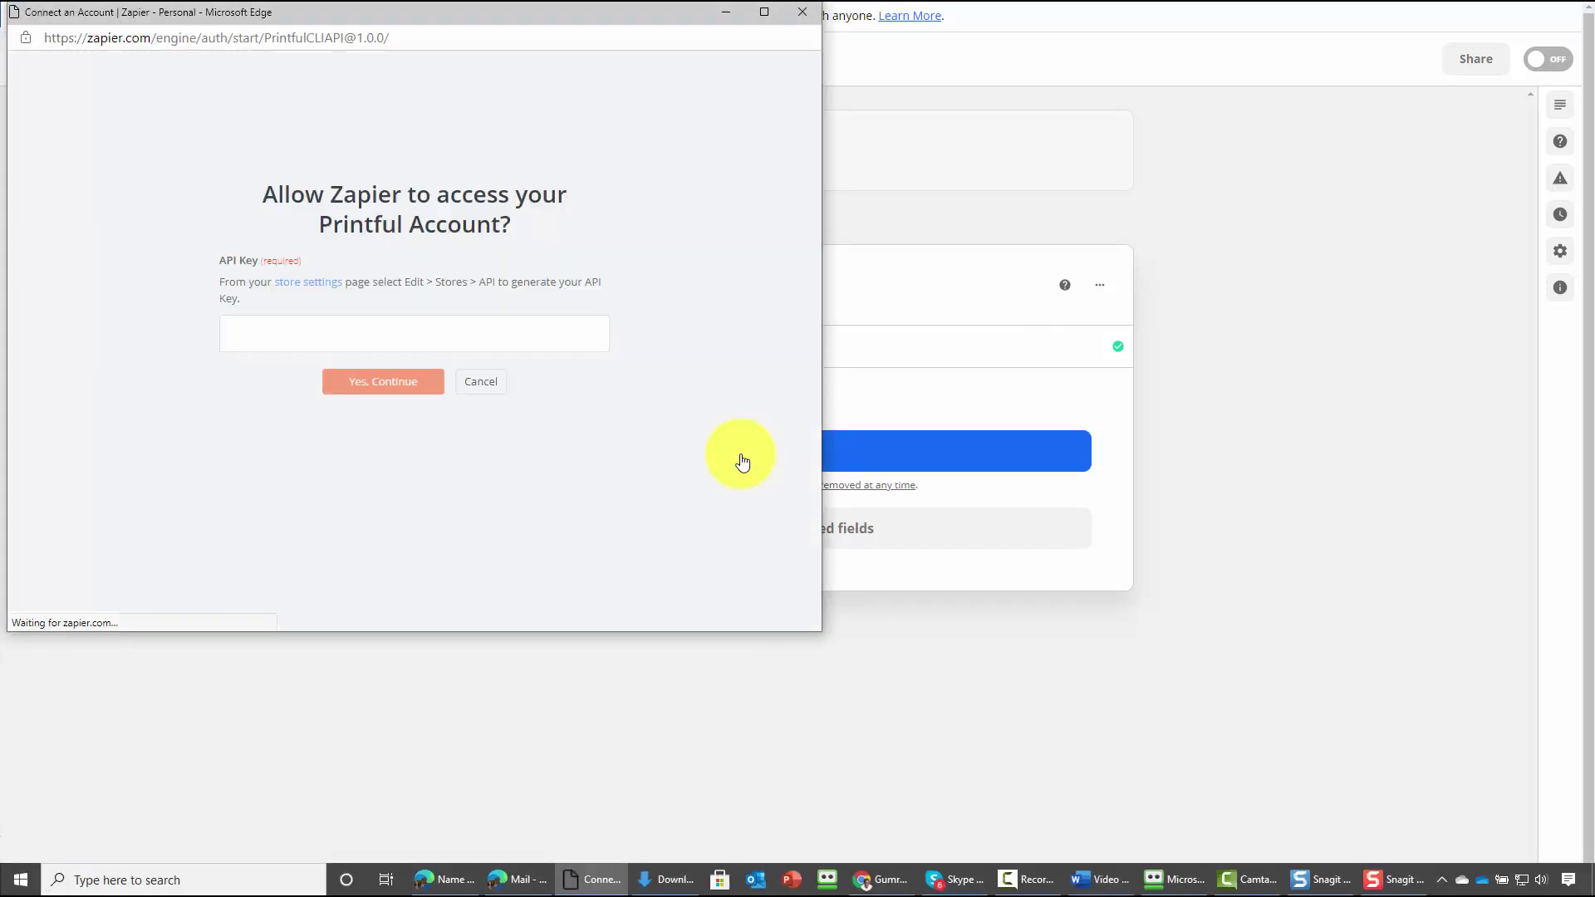
left_click(314, 282)
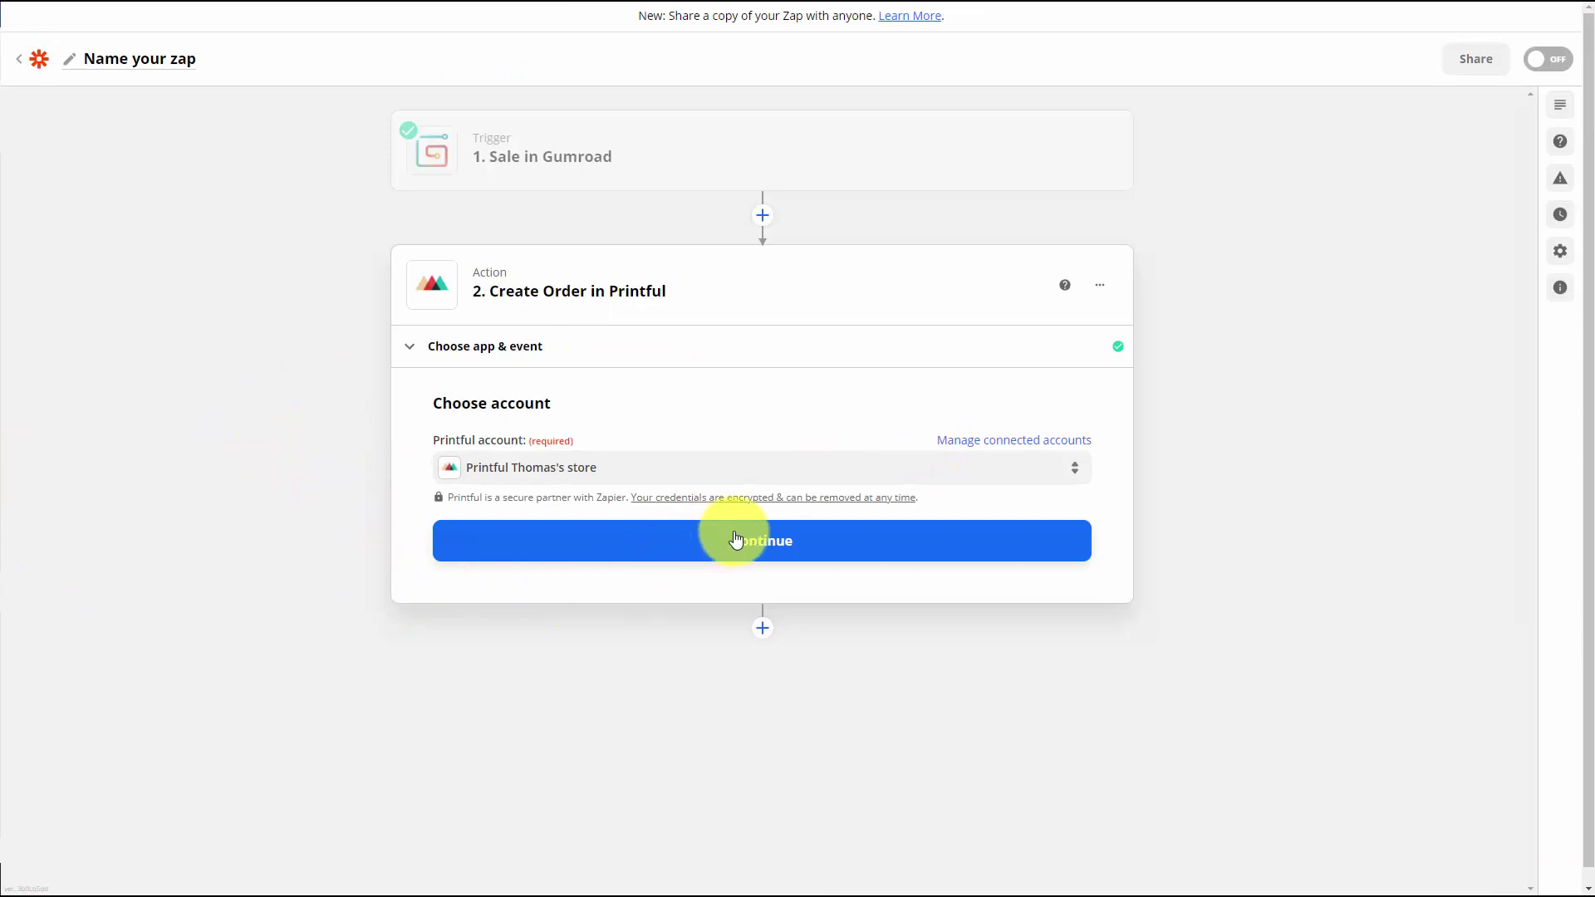
Set the Printful order variant to the Black dad cap
left_click(764, 541)
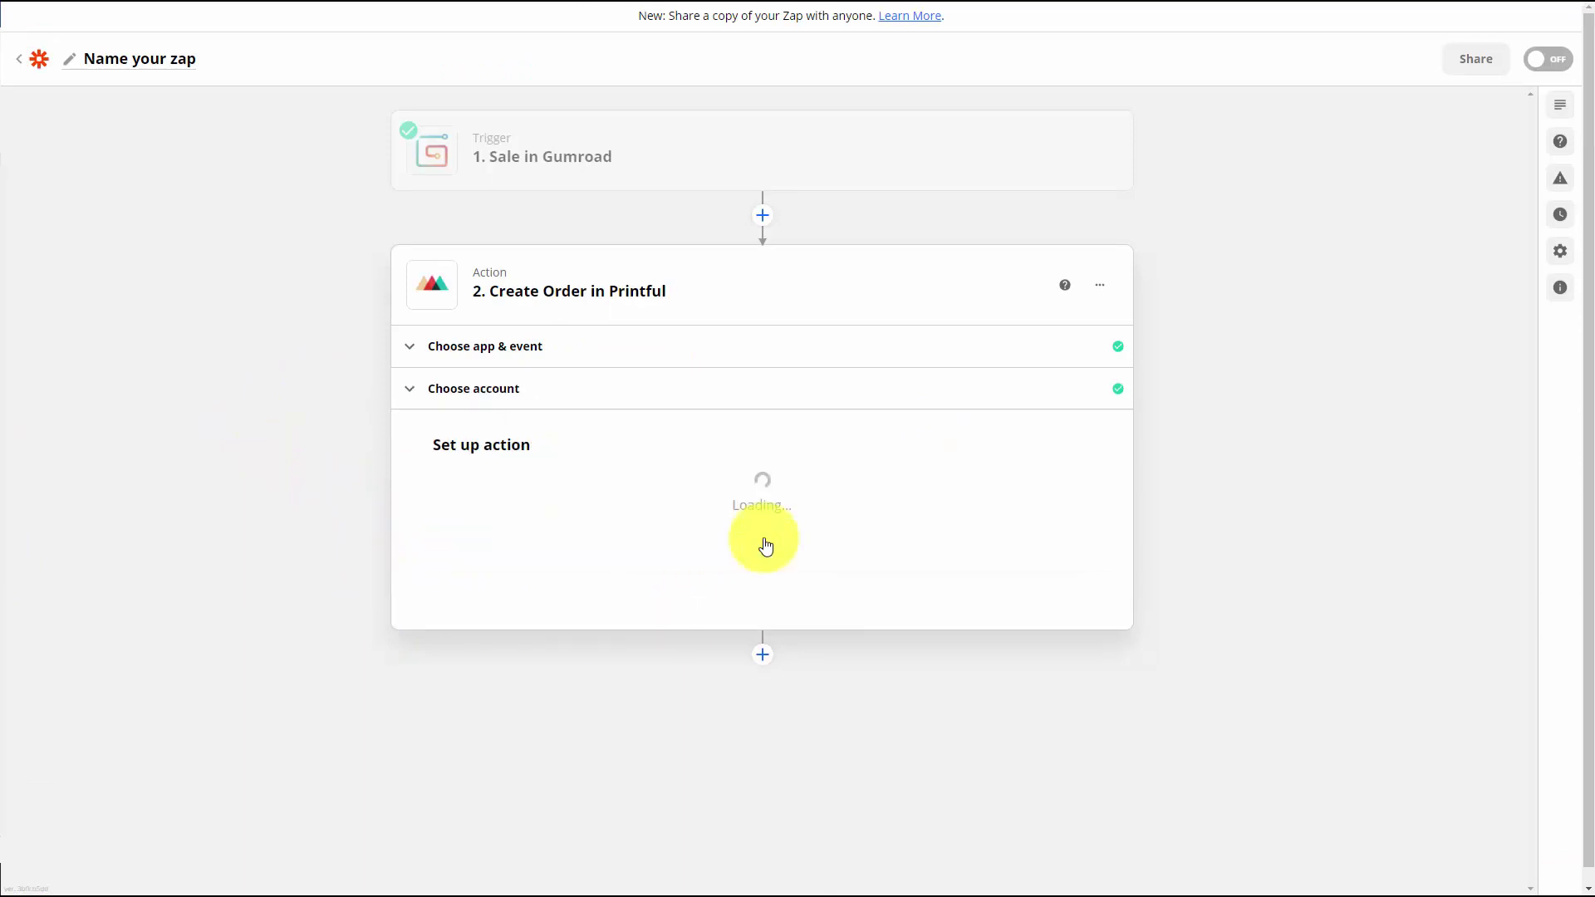
scroll(765, 546, "down", 2)
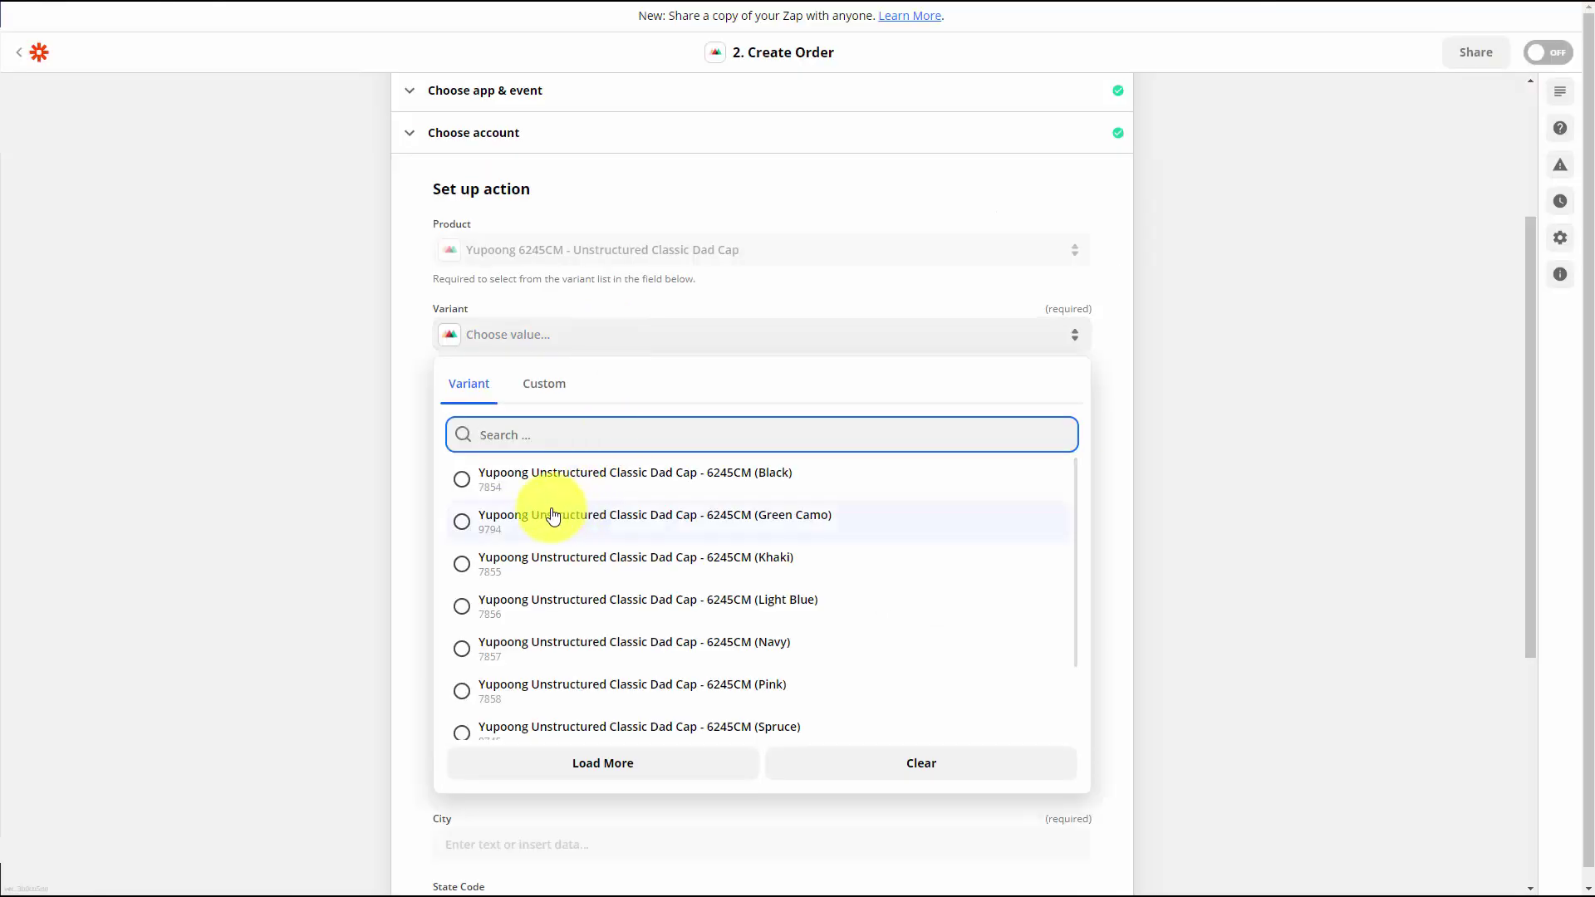
left_click(463, 482)
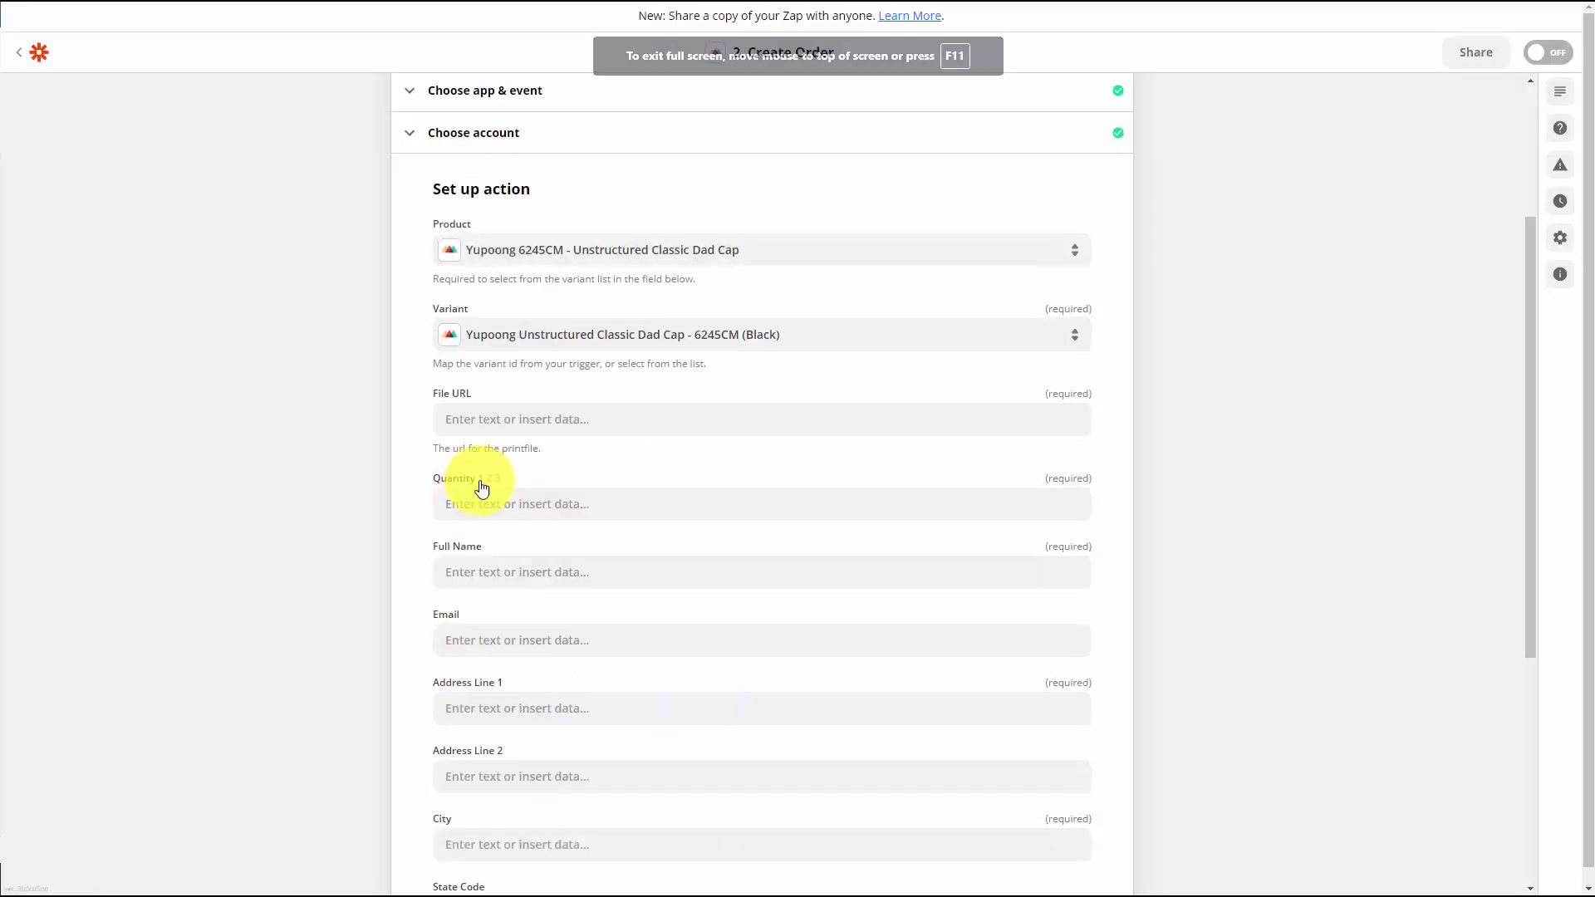
Map Gumroad's Product Permalink into the File URL field
left_click(553, 420)
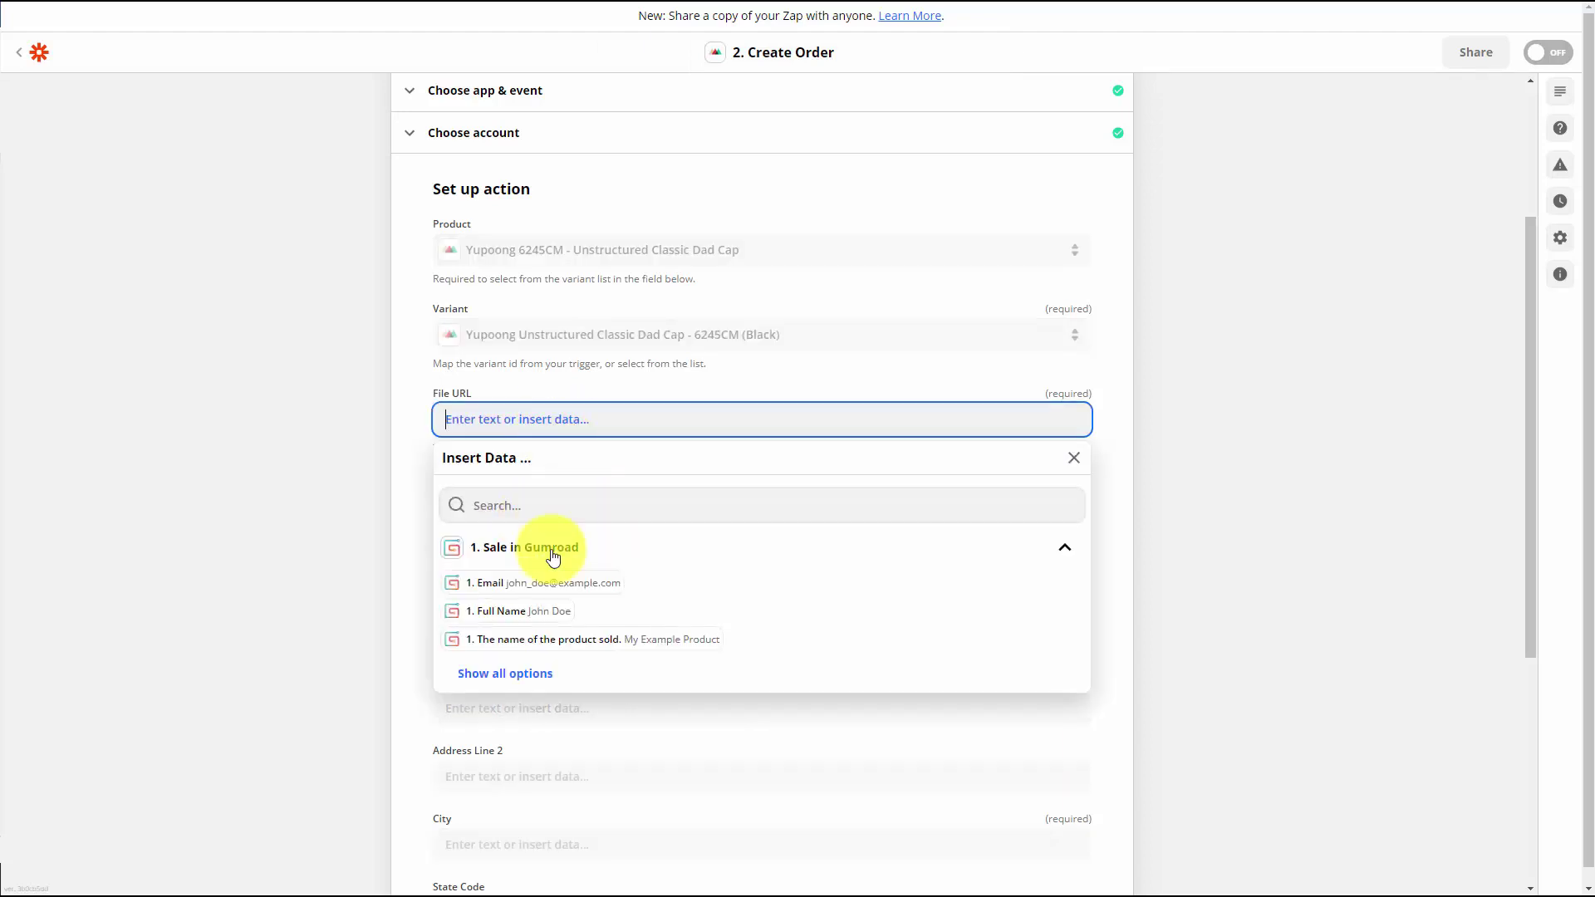
left_click(546, 673)
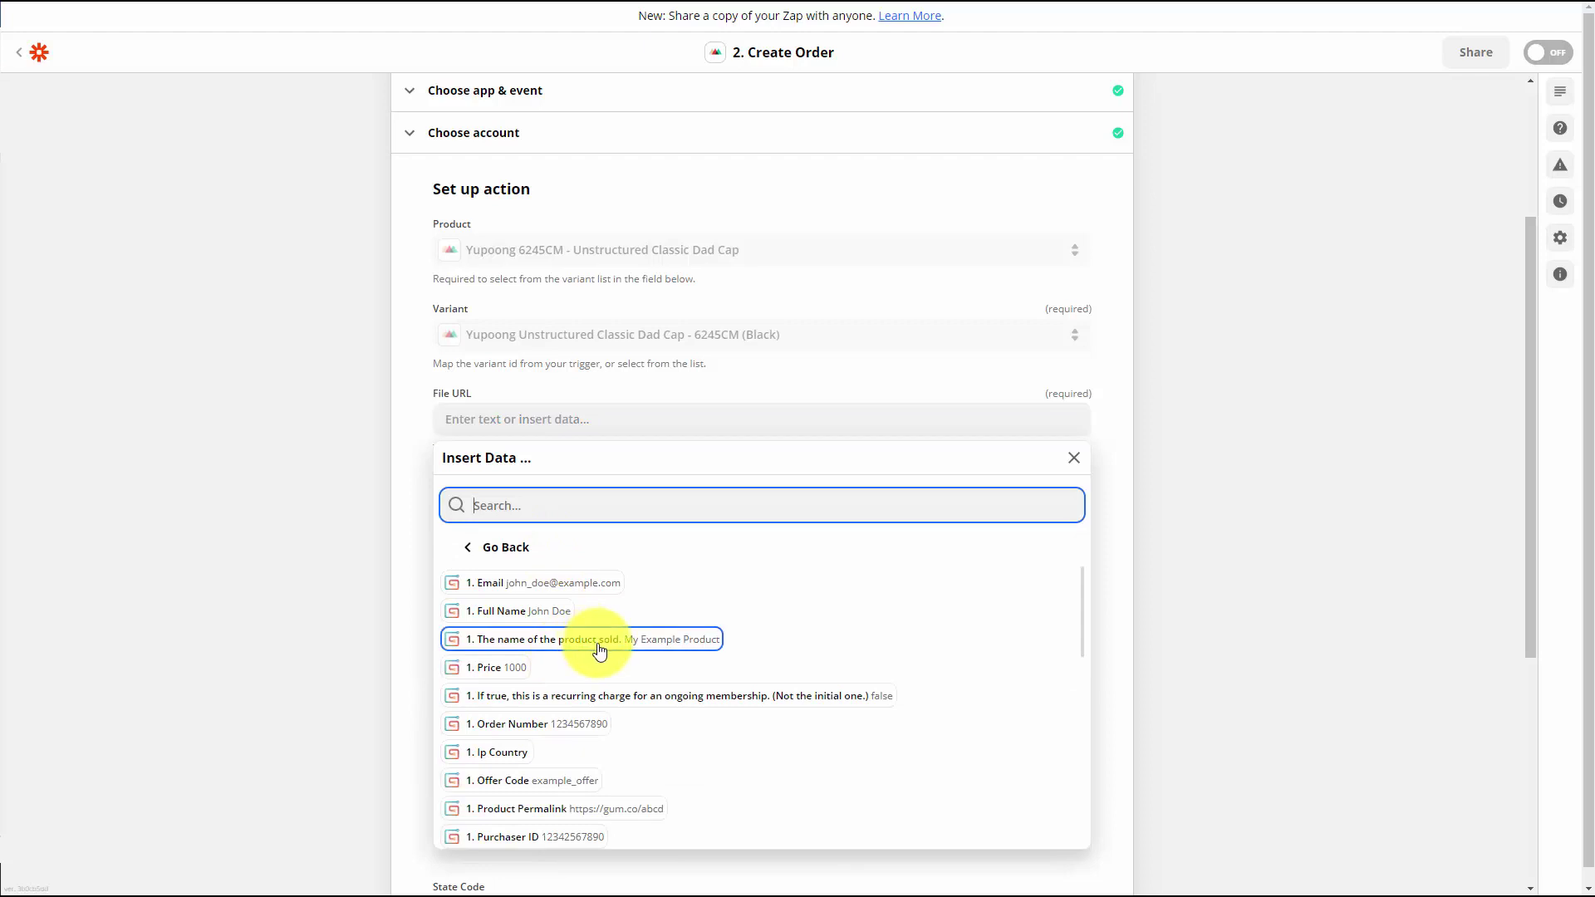
scroll(600, 650, "down", 3)
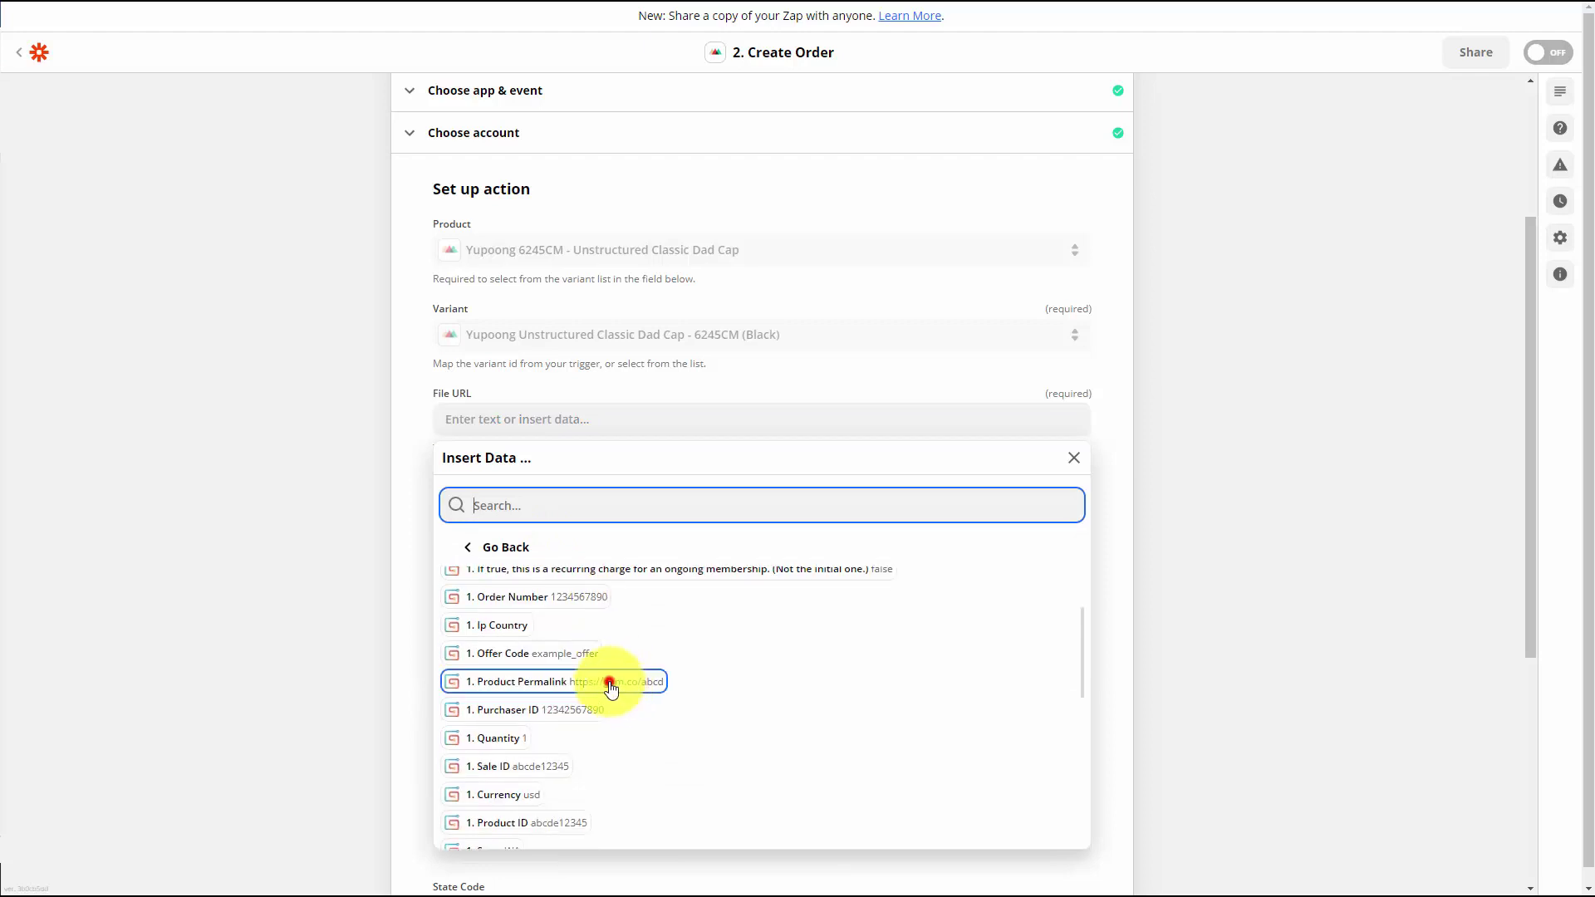
left_click(610, 686)
left_click(218, 538)
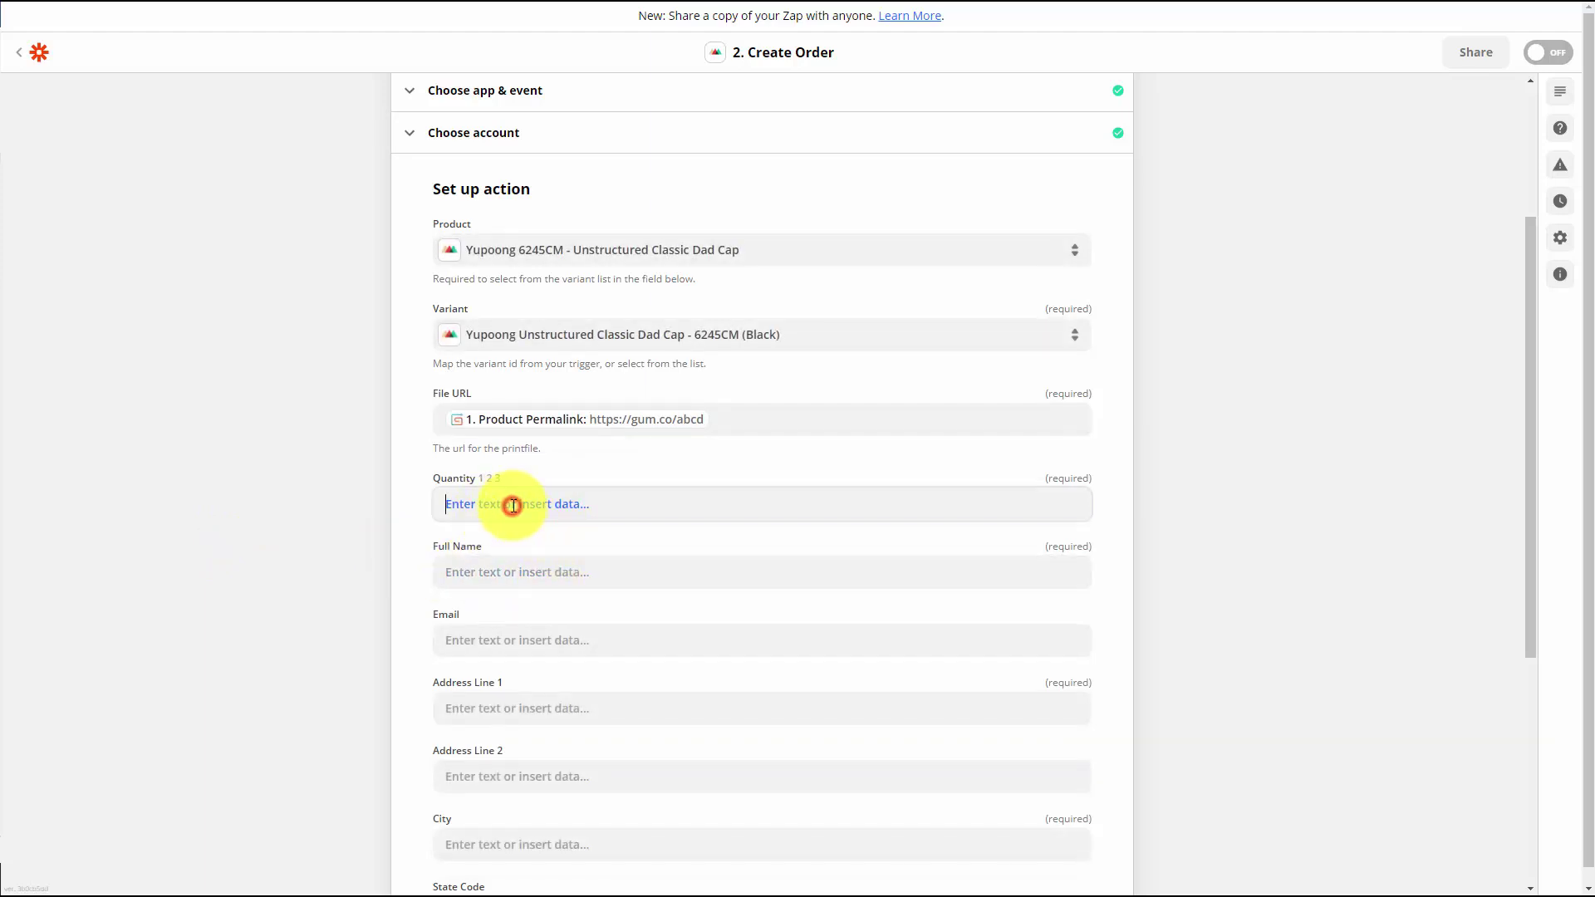
Map the Gumroad sale's Quantity and Full Name into the Printful order fields
left_click(513, 505)
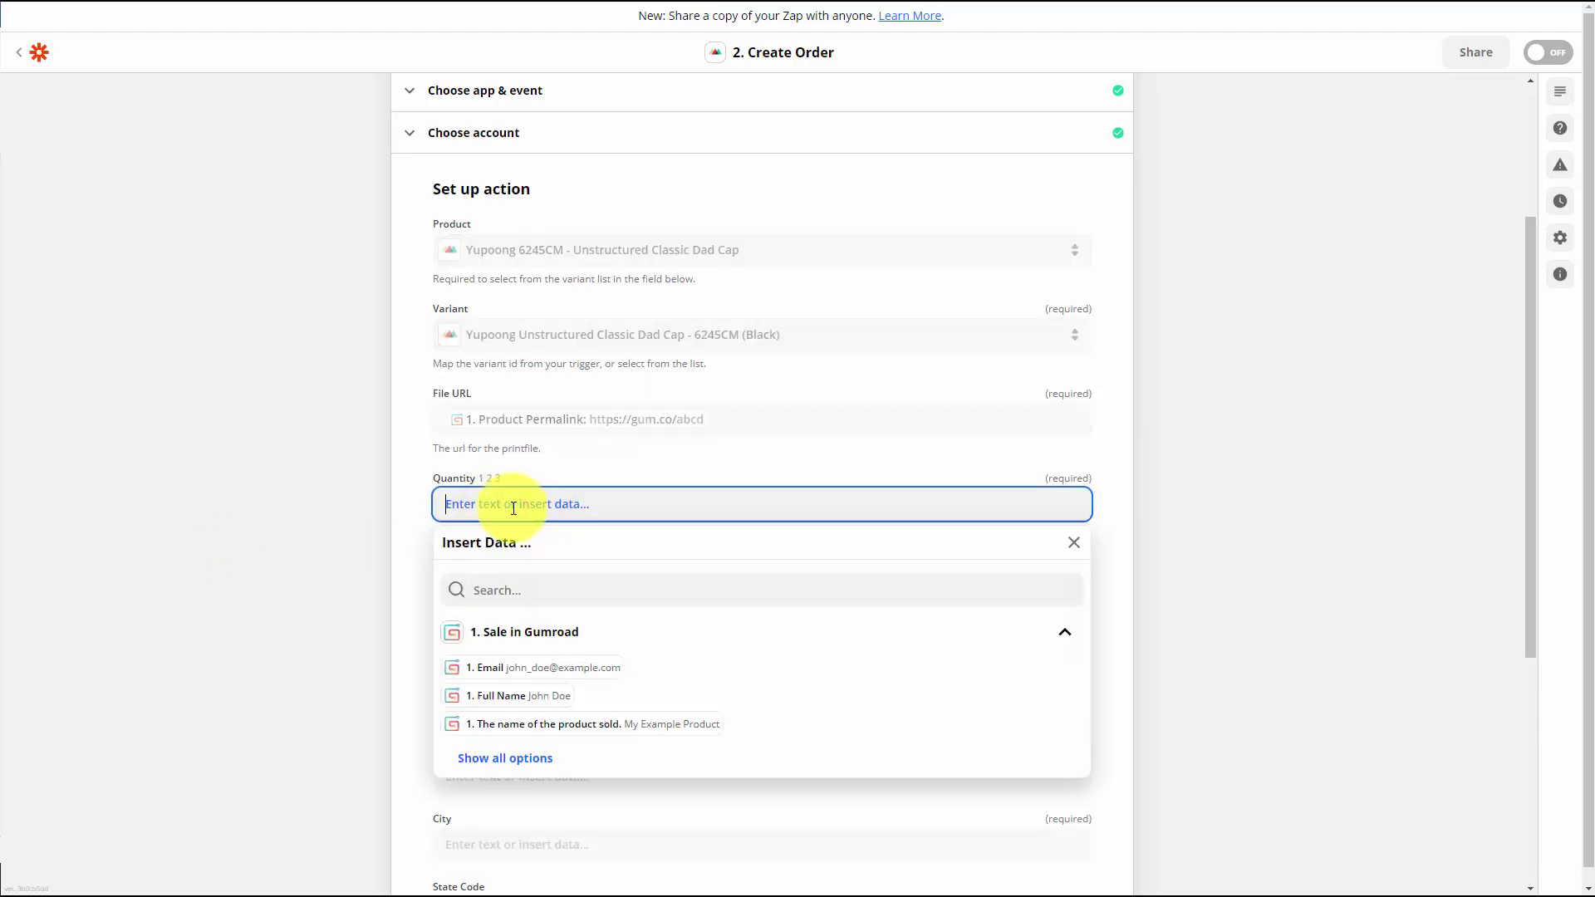
left_click(512, 758)
scroll(573, 709, "down", 3)
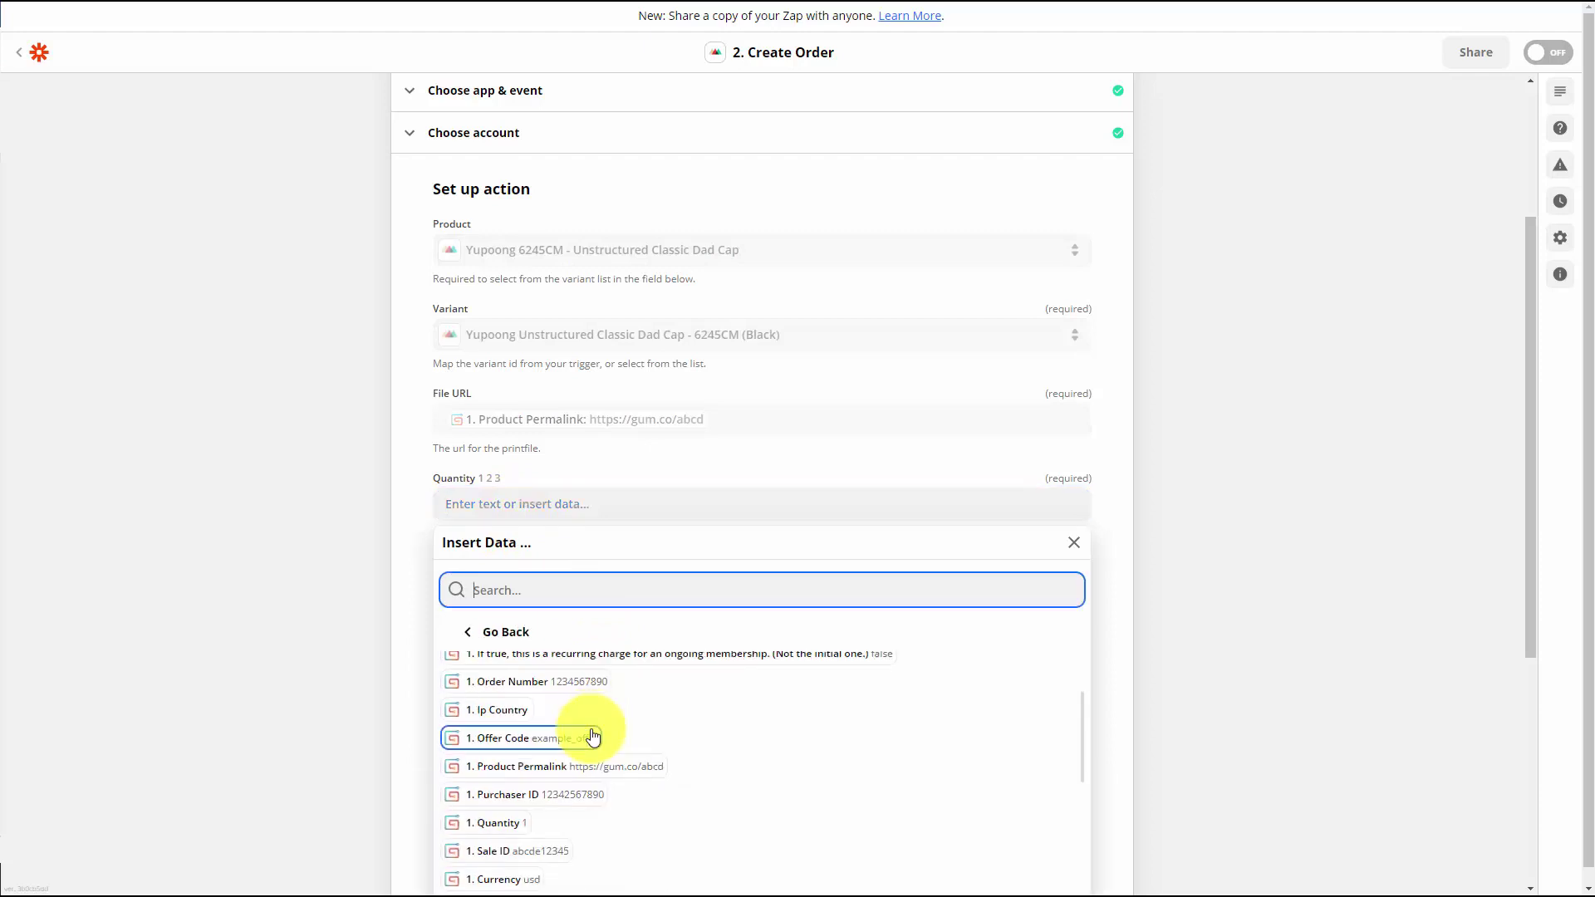
scroll(592, 737, "down", 1)
left_click(523, 737)
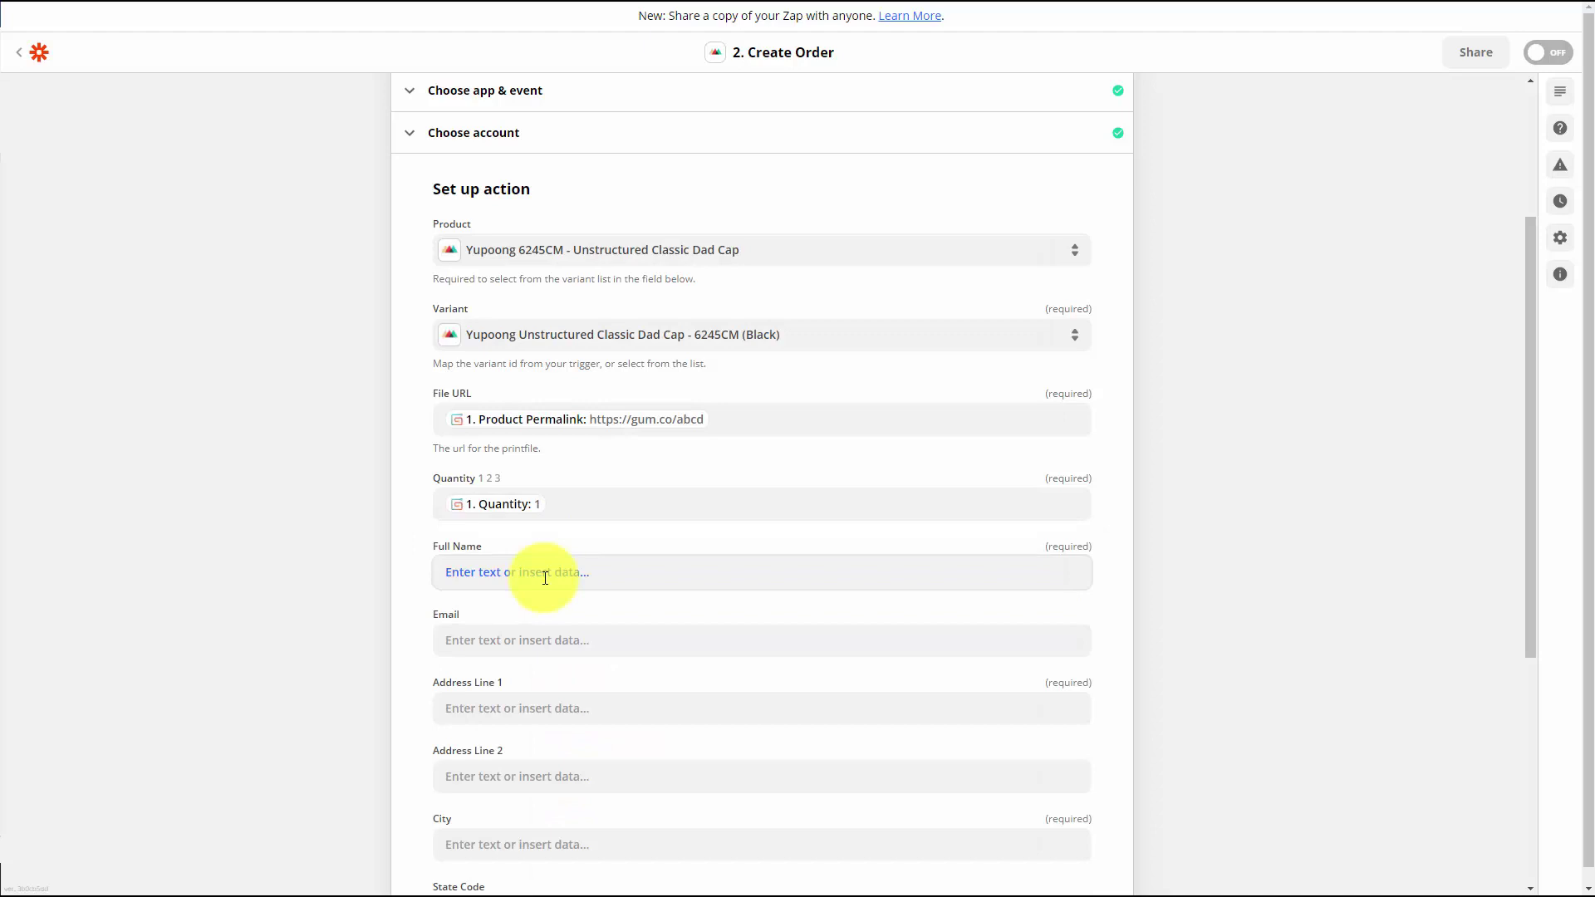
left_click(543, 576)
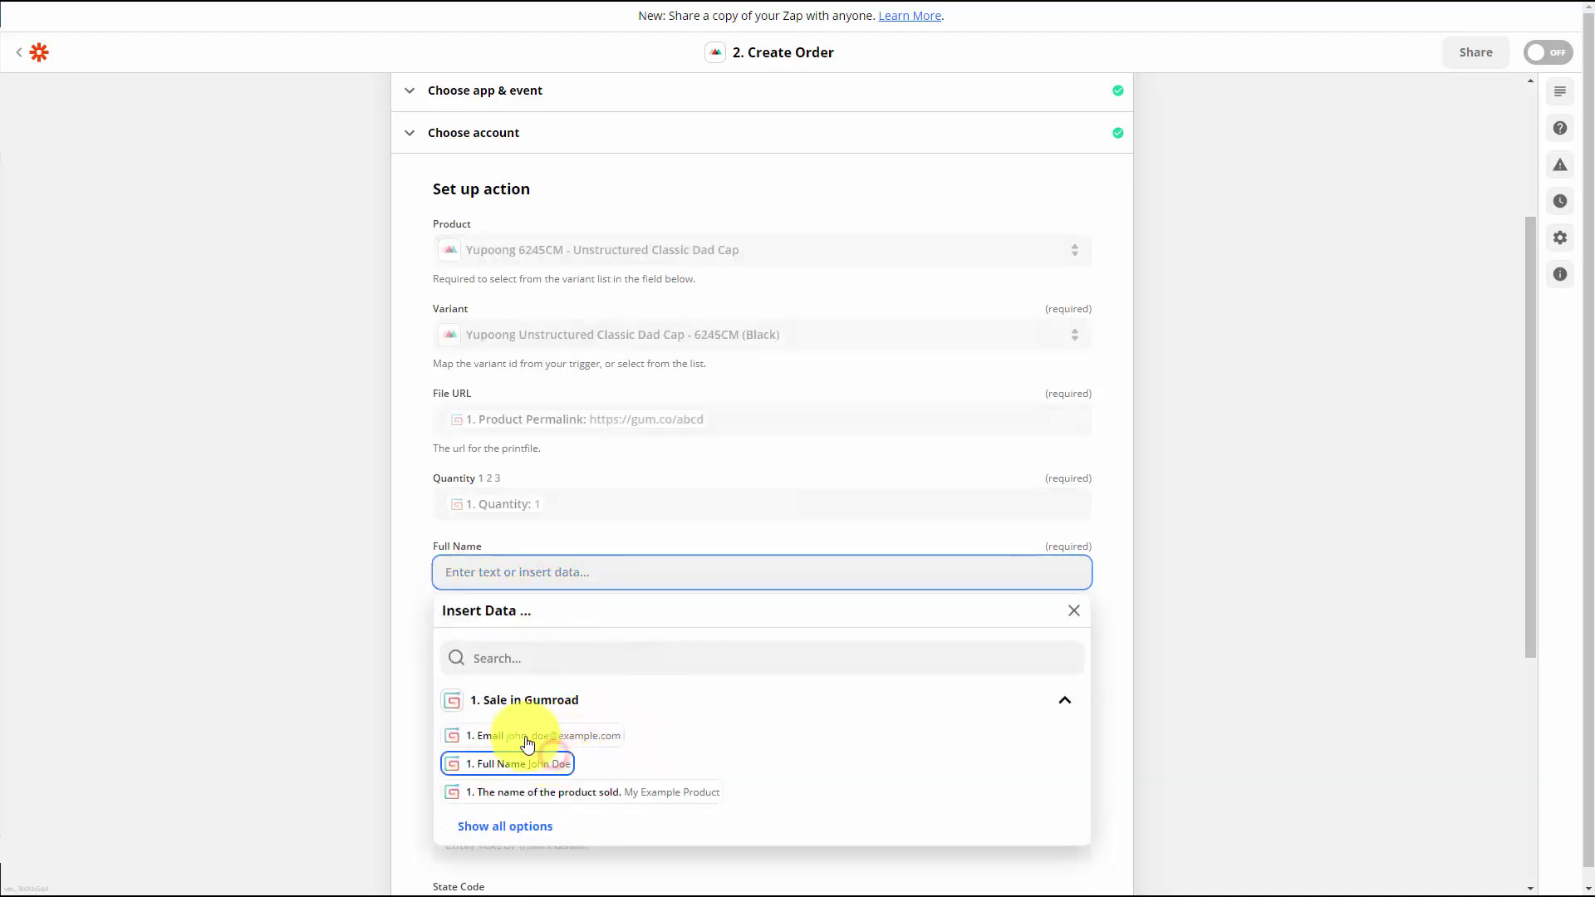
left_click(544, 762)
left_click(256, 641)
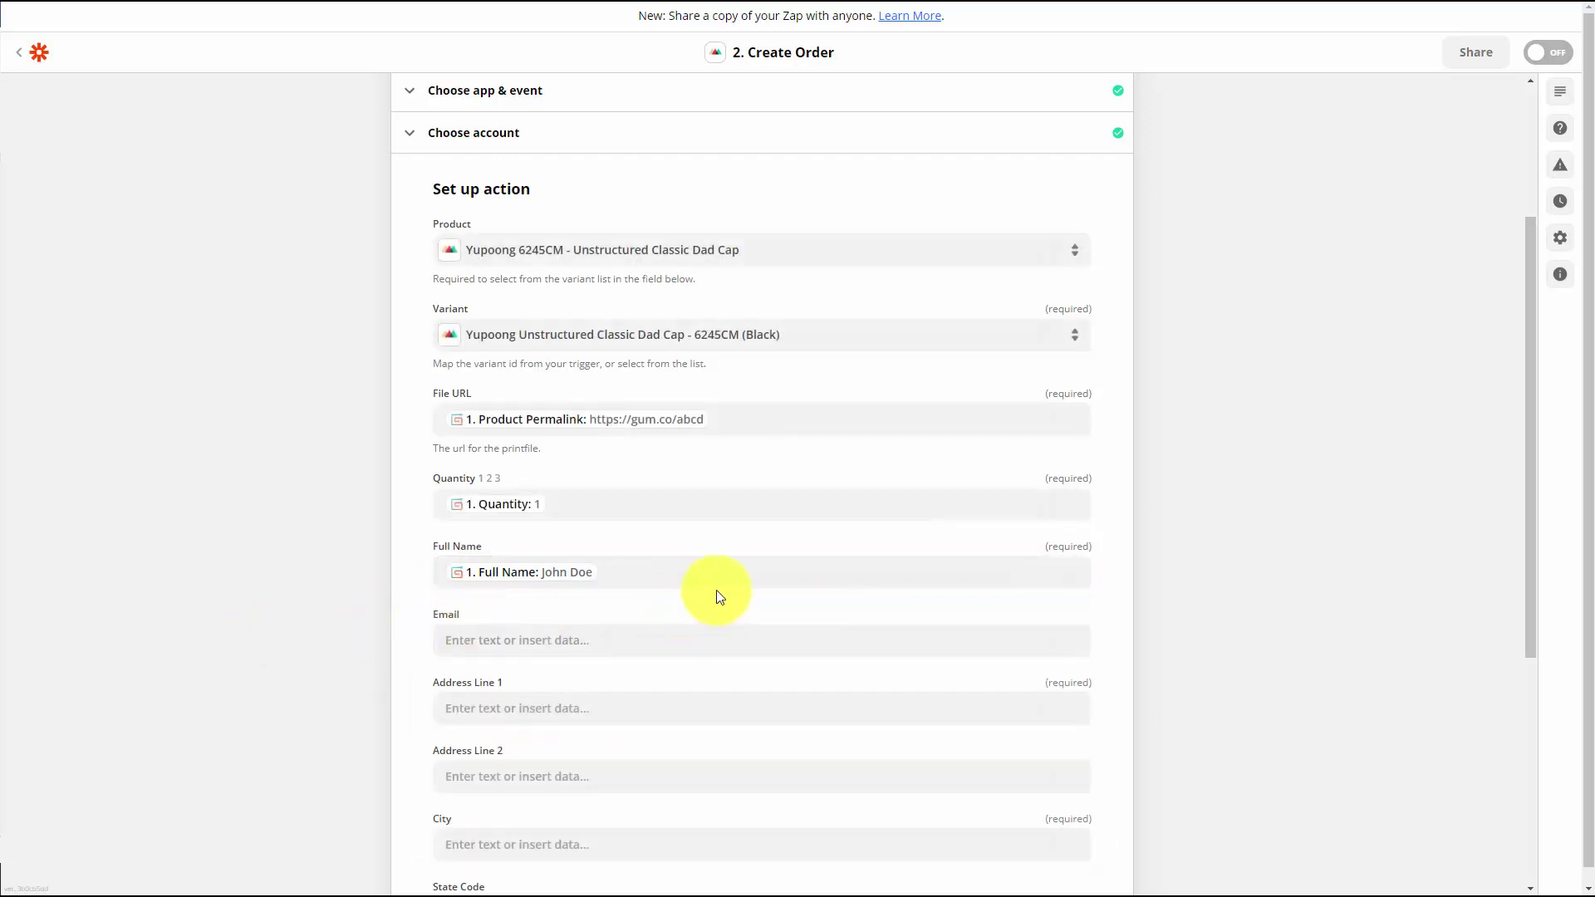
Map Street Address, City, State, Country and ZIP into the shipping fields and continue to testing
scroll(721, 591, "down", 3)
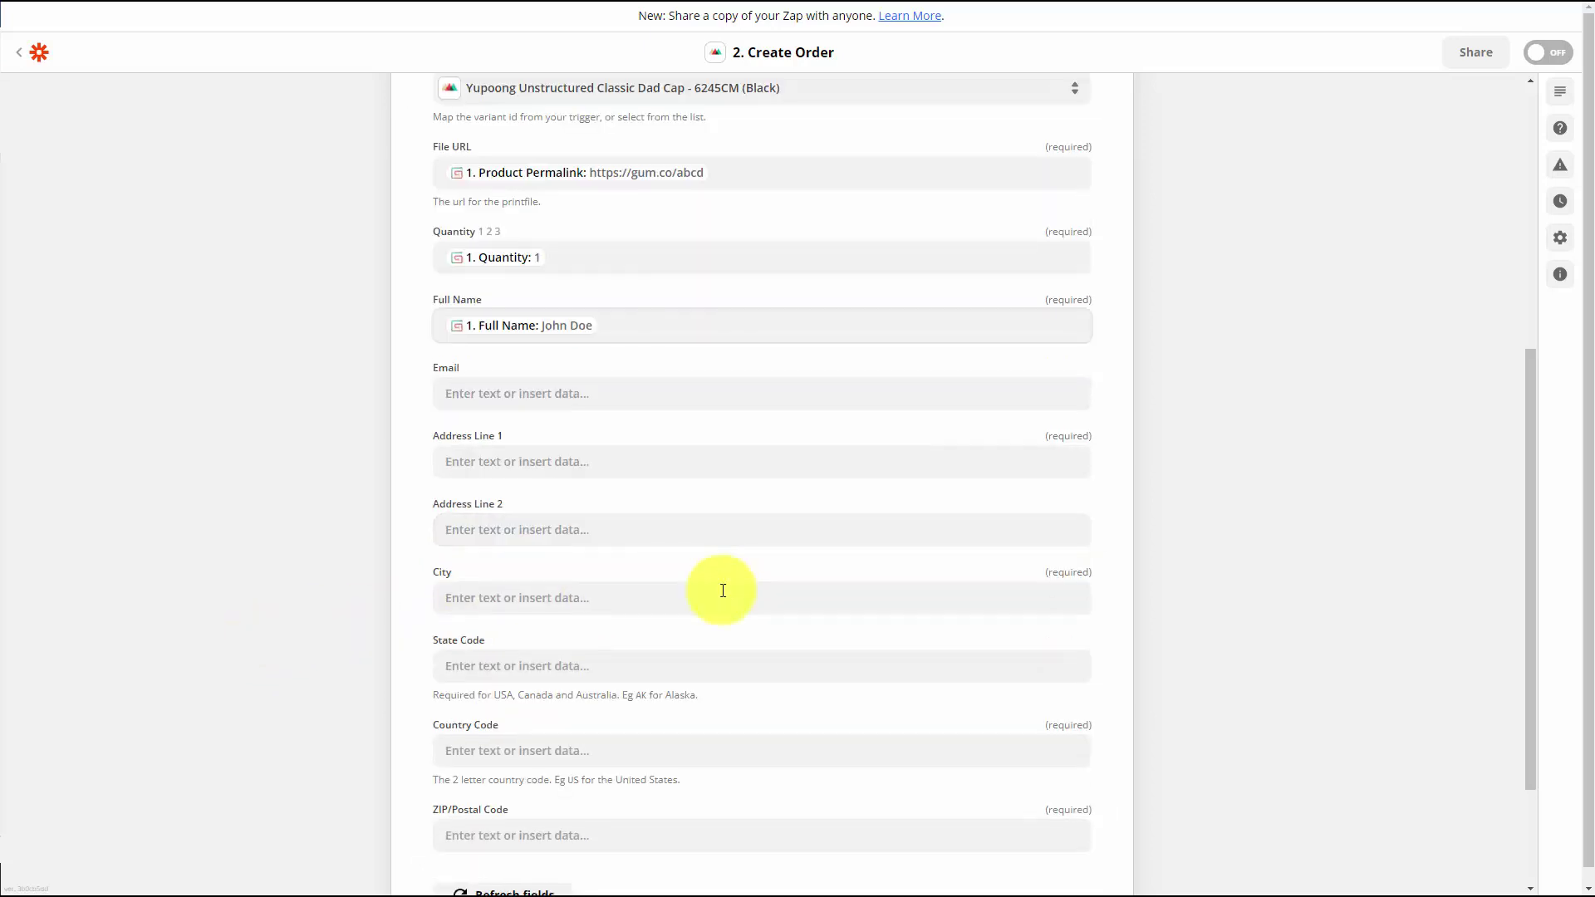
left_click(540, 463)
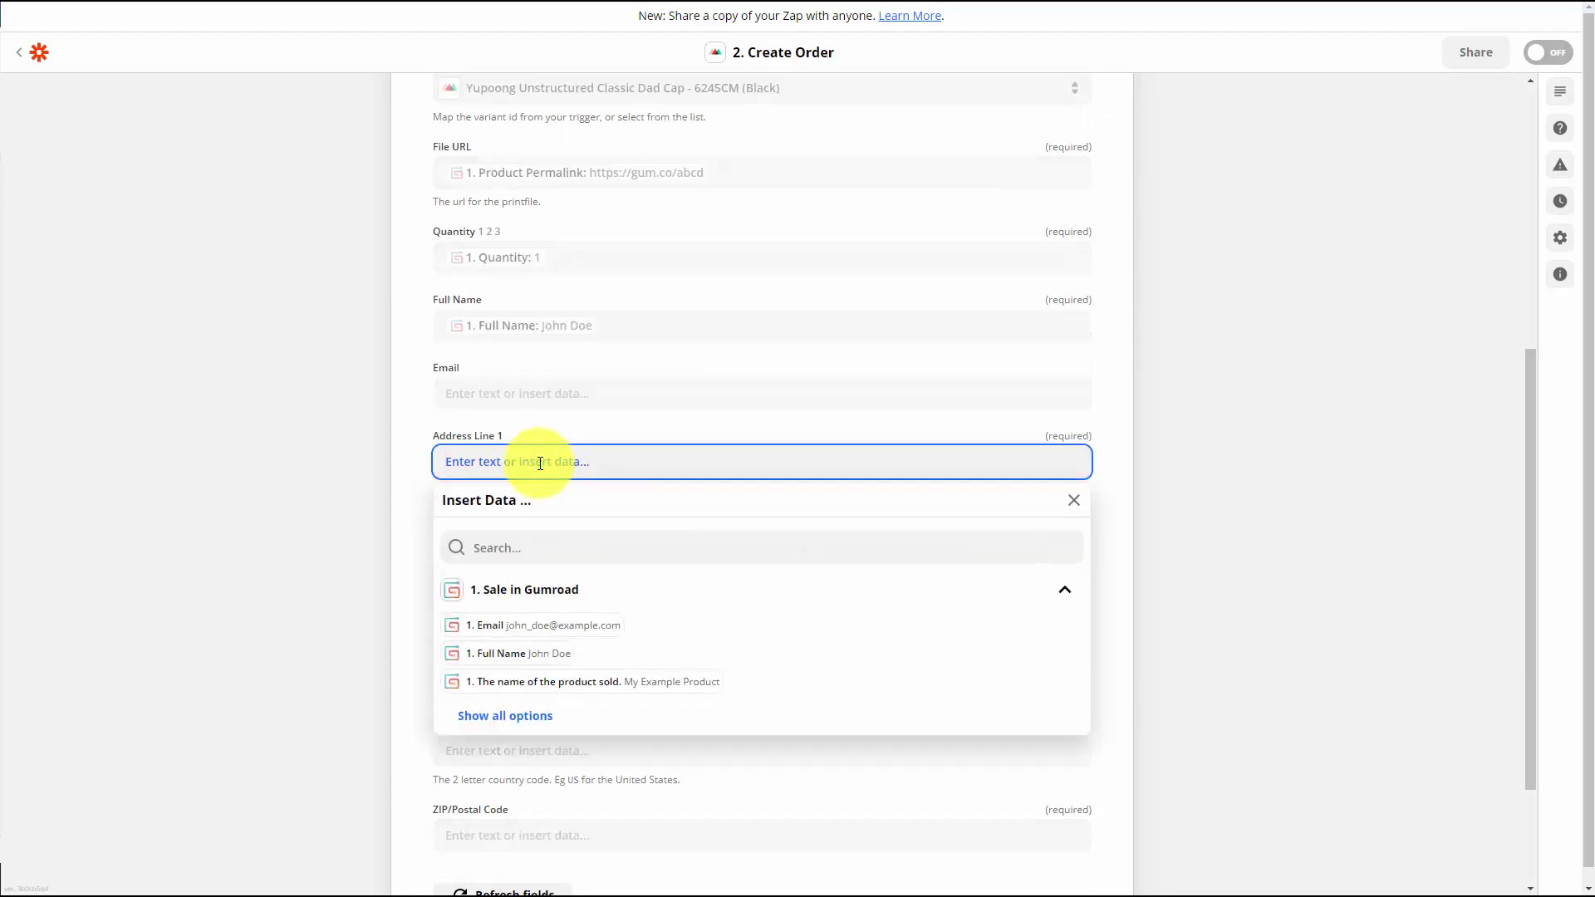
left_click(736, 668)
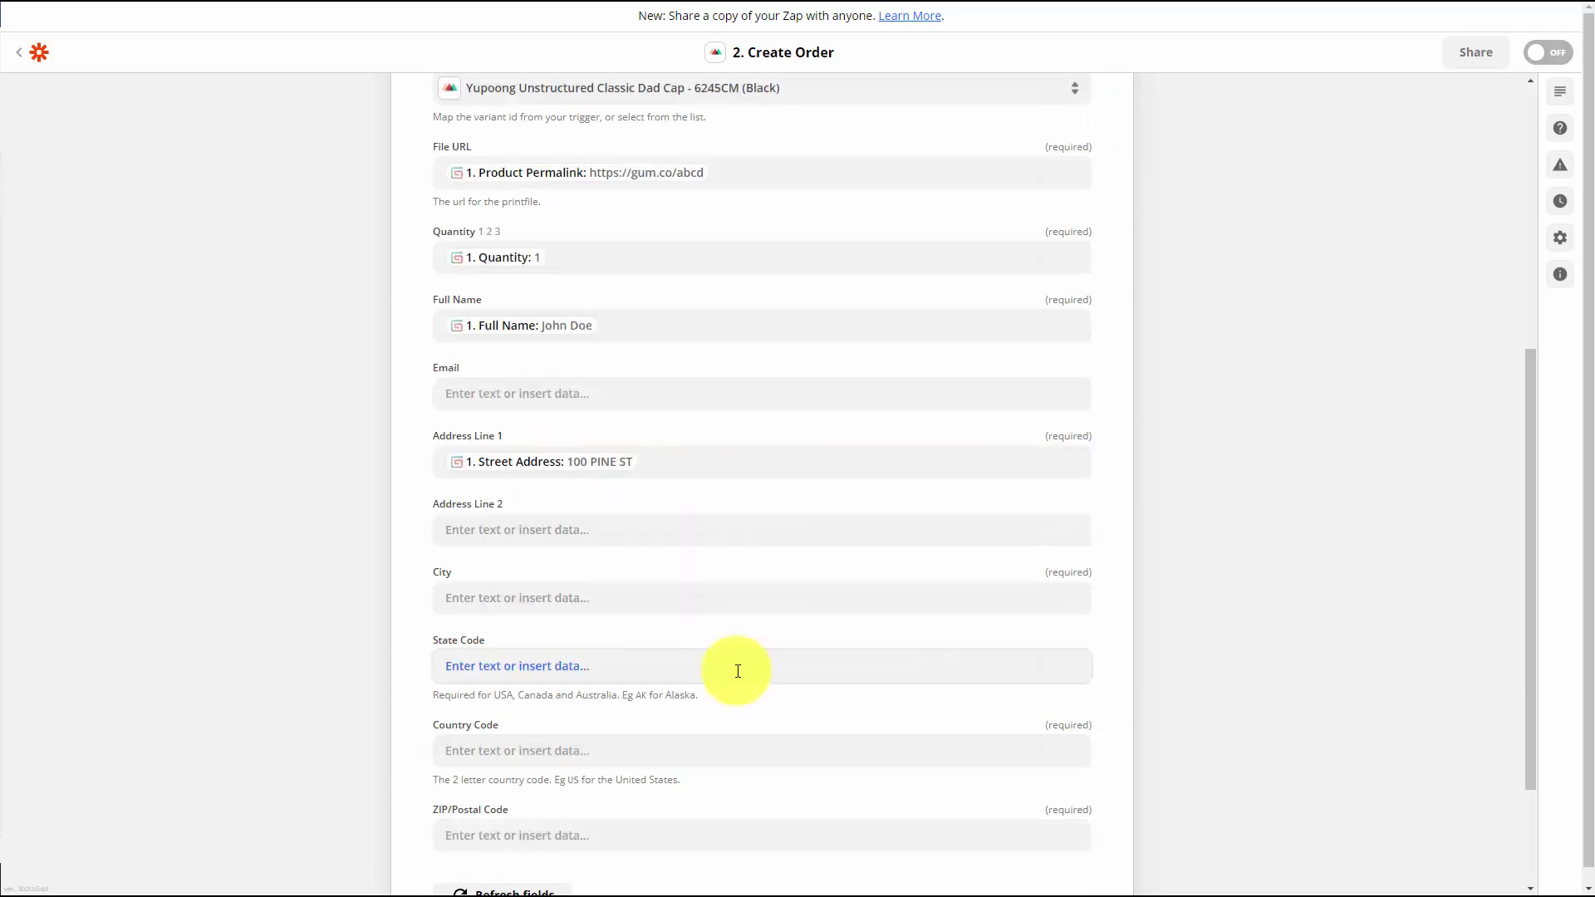
left_click(541, 591)
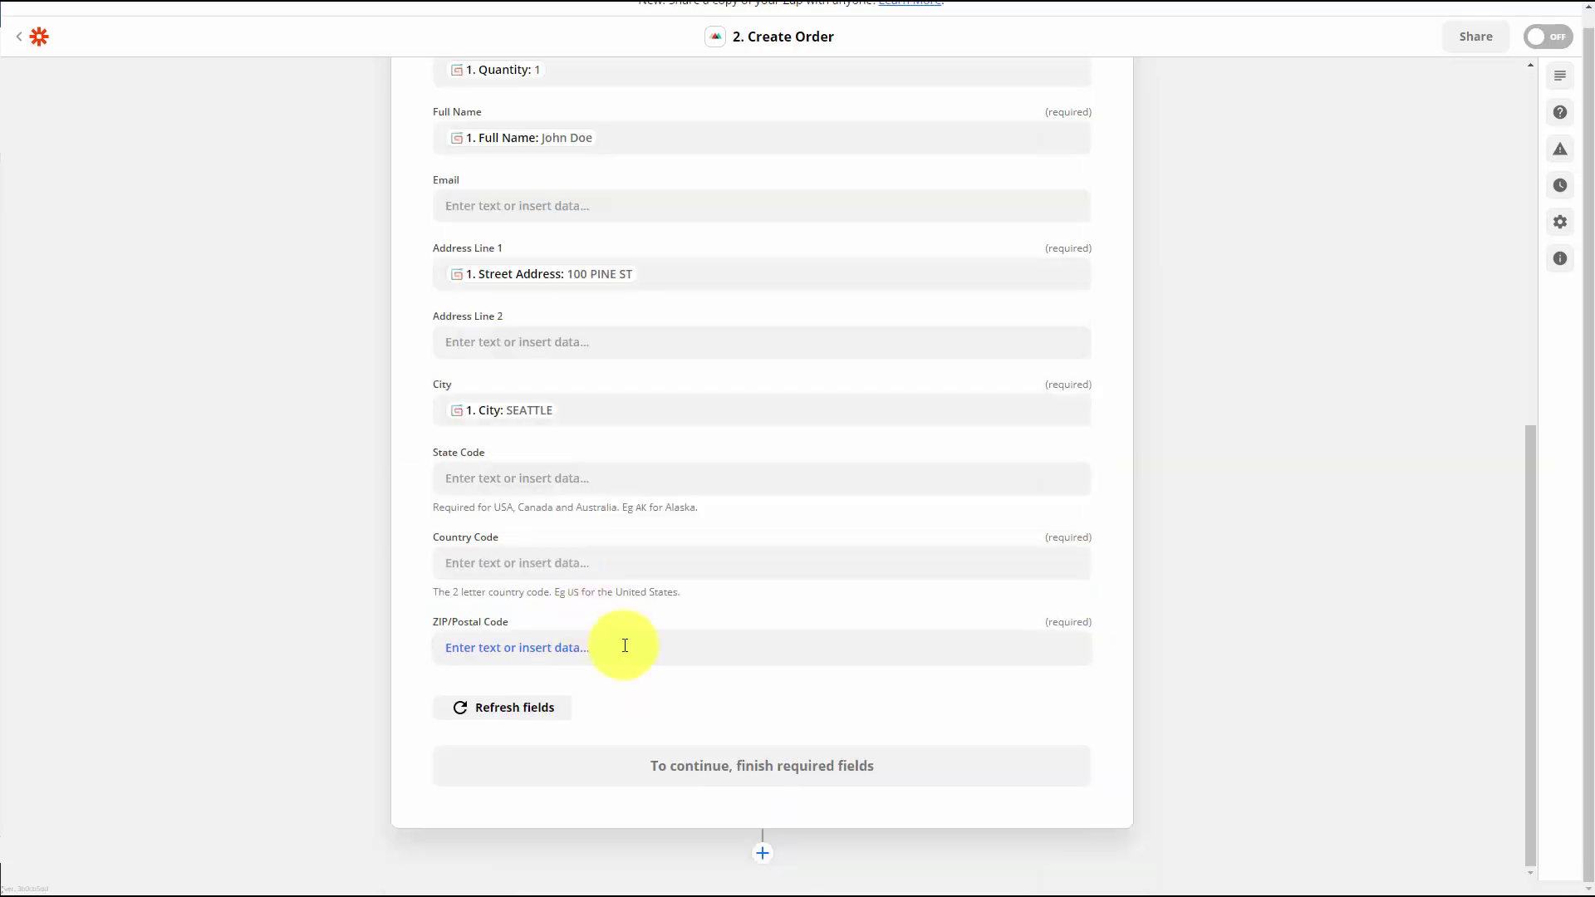
left_click(591, 479)
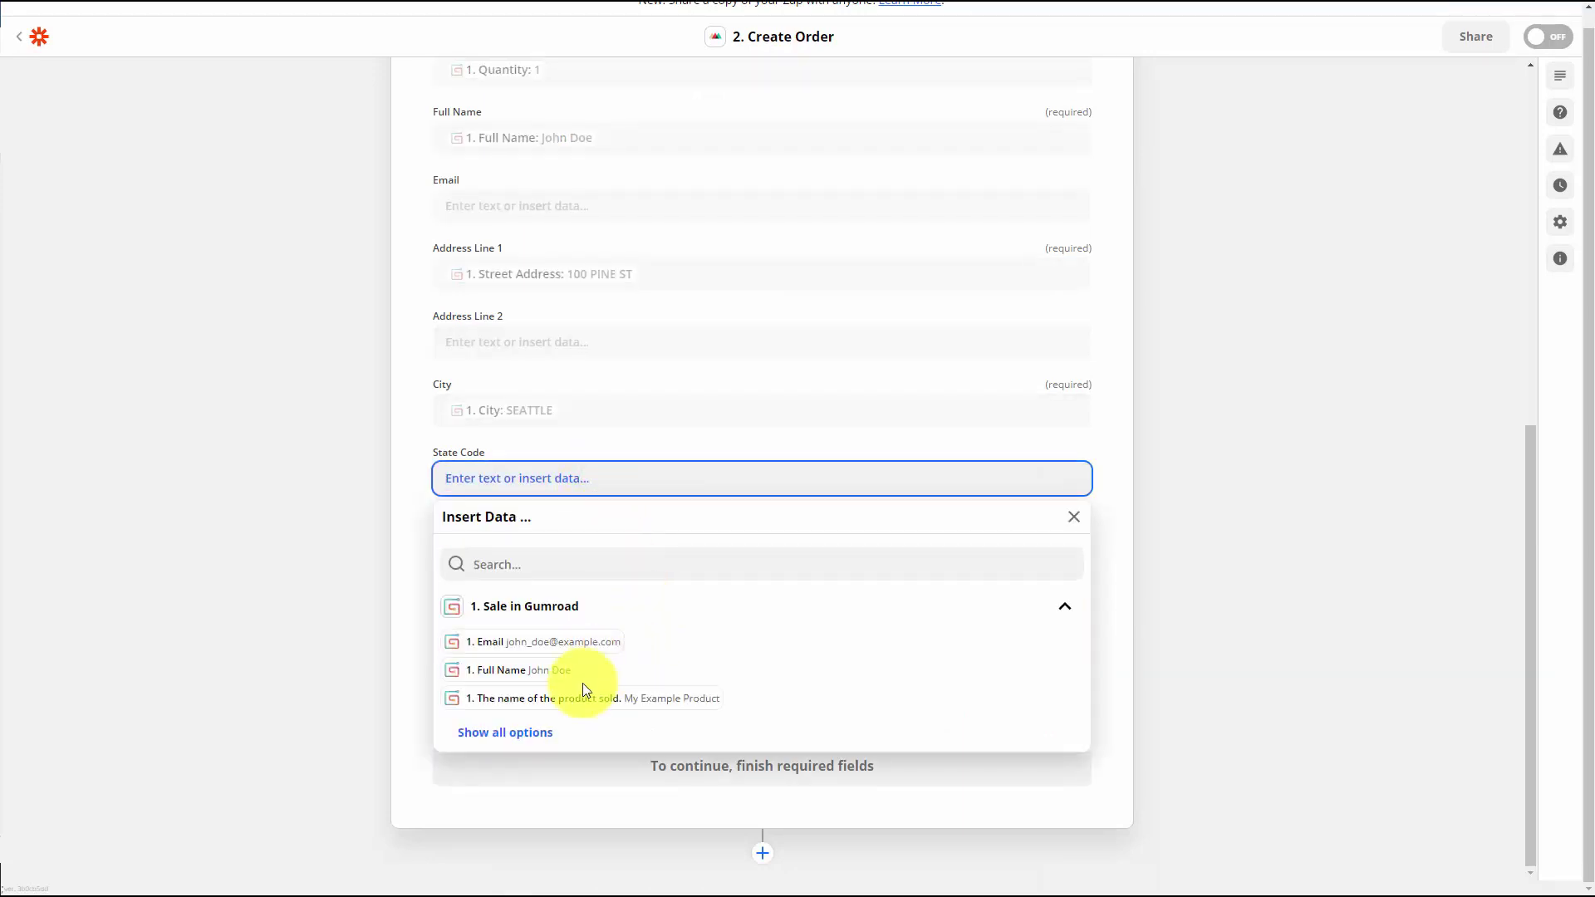
left_click(542, 733)
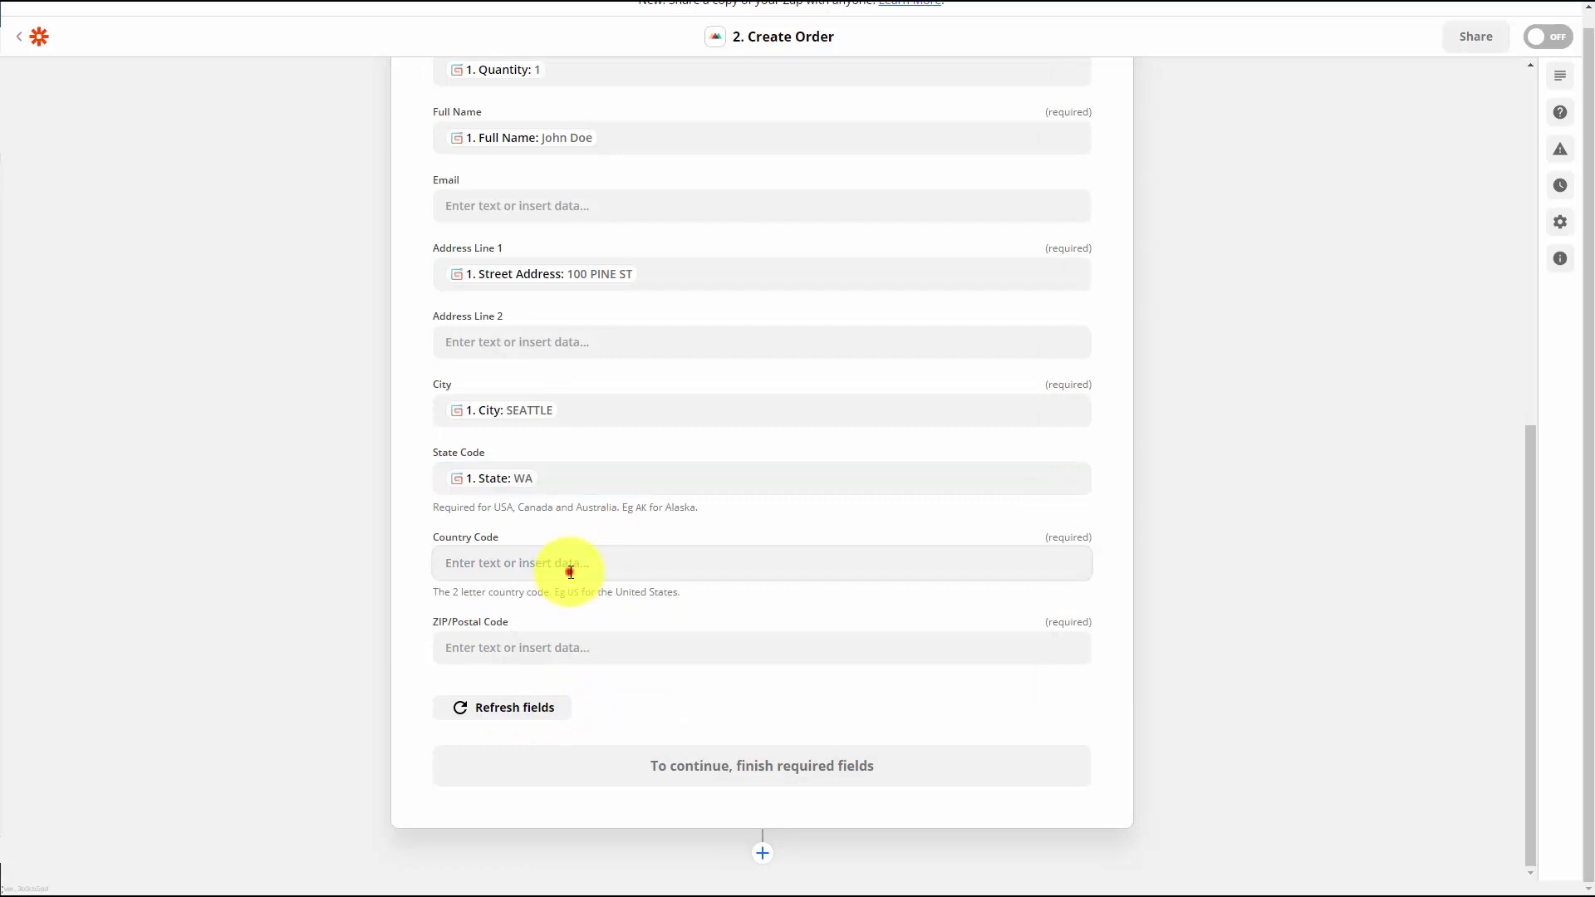
left_click(570, 571)
left_click(527, 816)
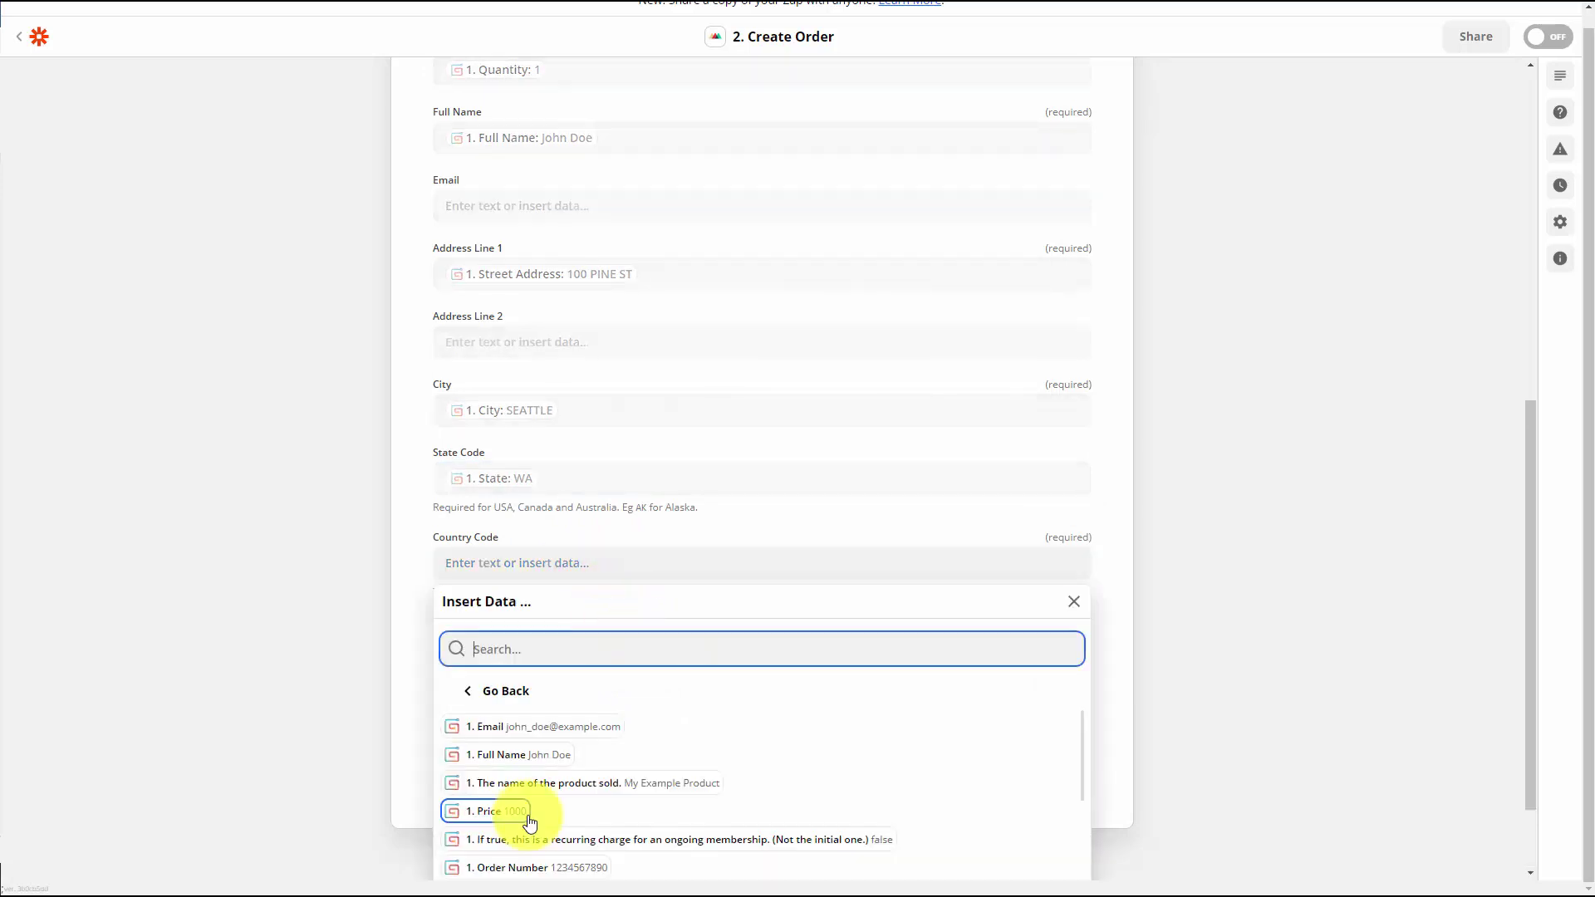
scroll(637, 769, "down", 2)
left_click(637, 769)
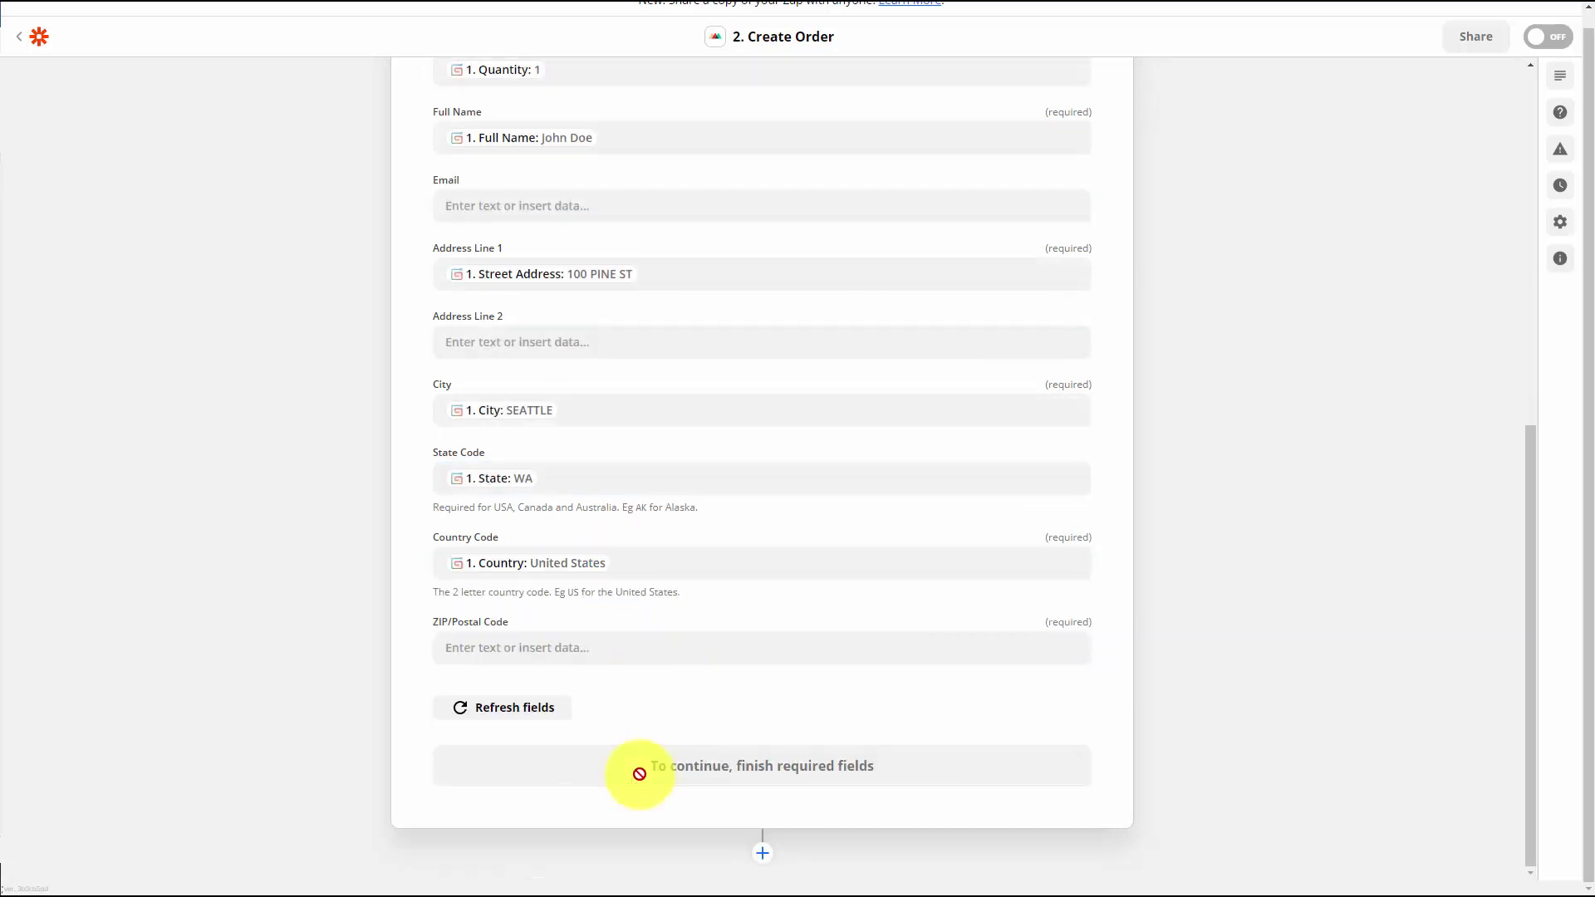
left_click(535, 648)
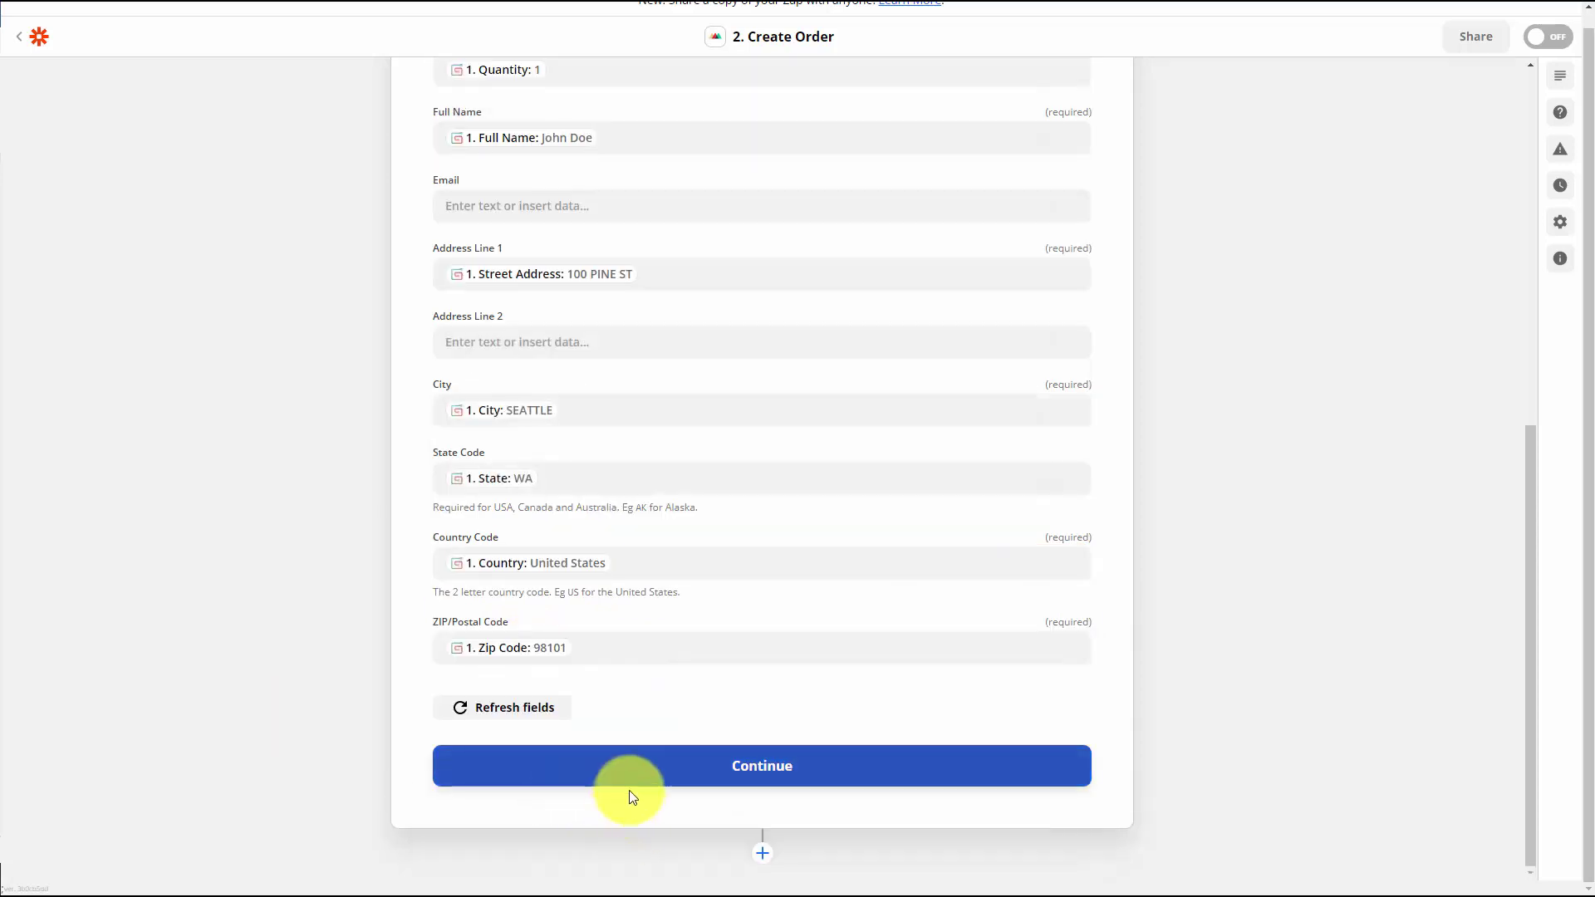
left_click(766, 770)
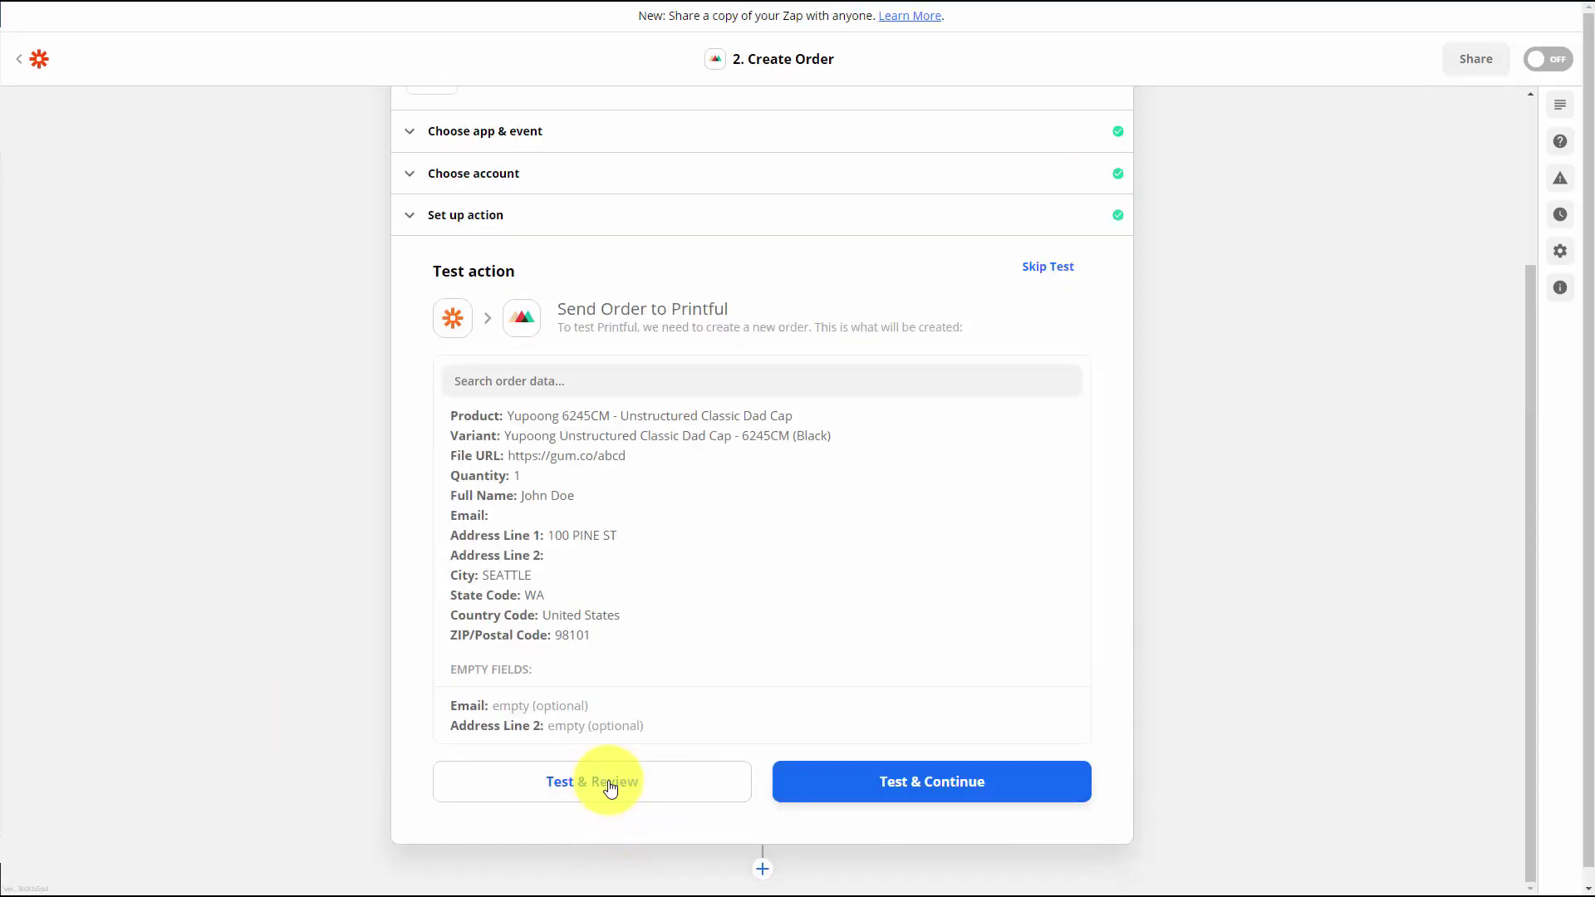
Send the sample order to Printful with Test & Review, which fails with an error
left_click(611, 787)
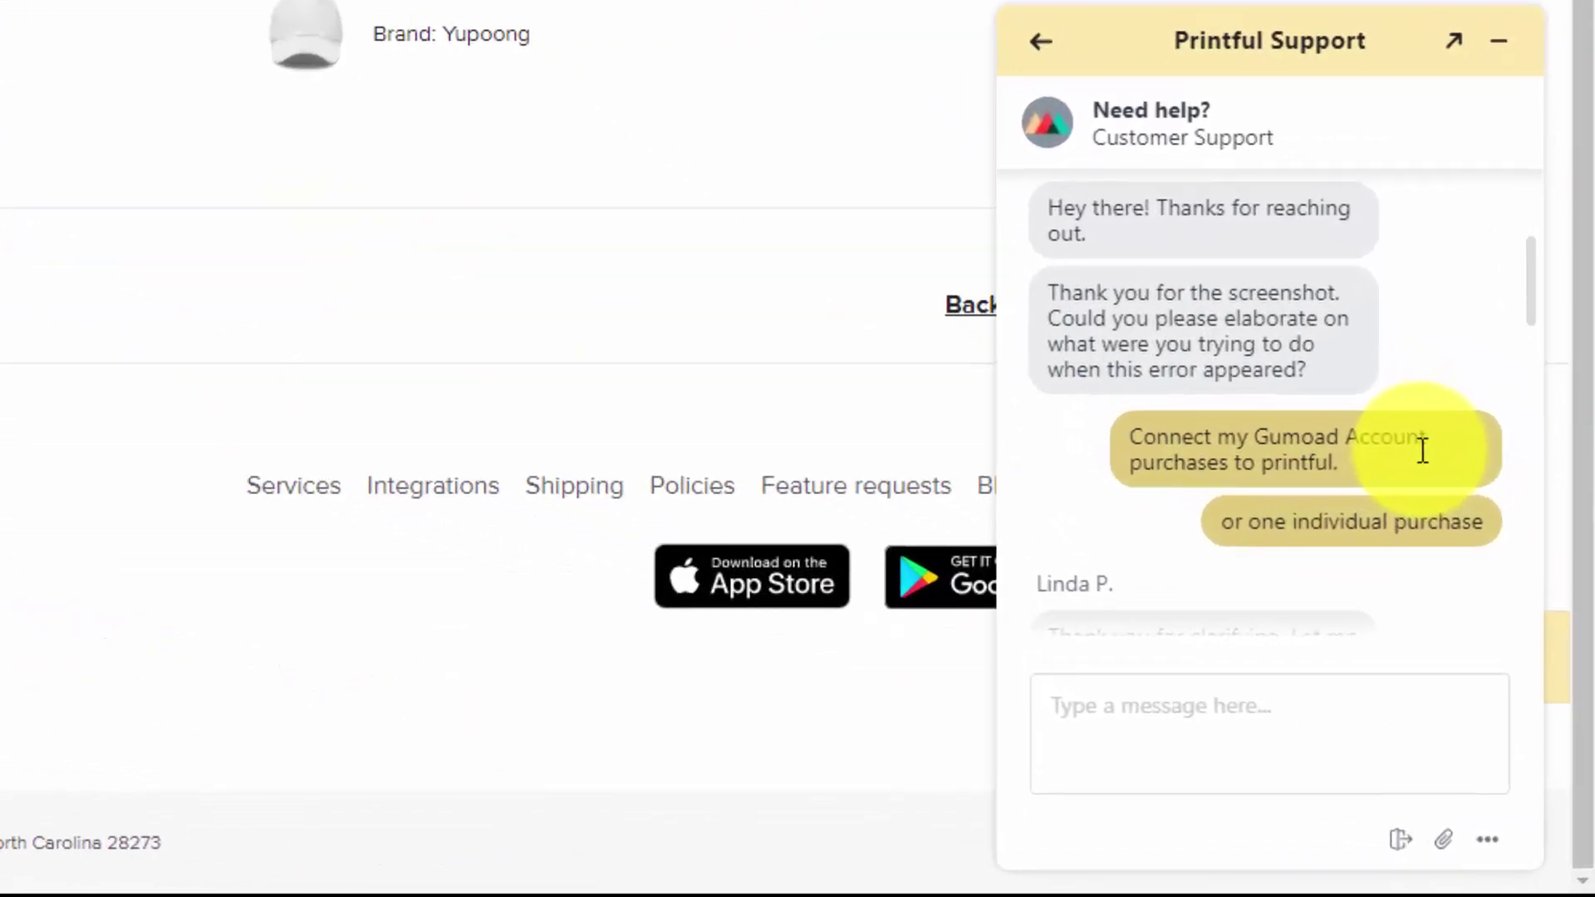
scroll(1432, 432, "down", 4)
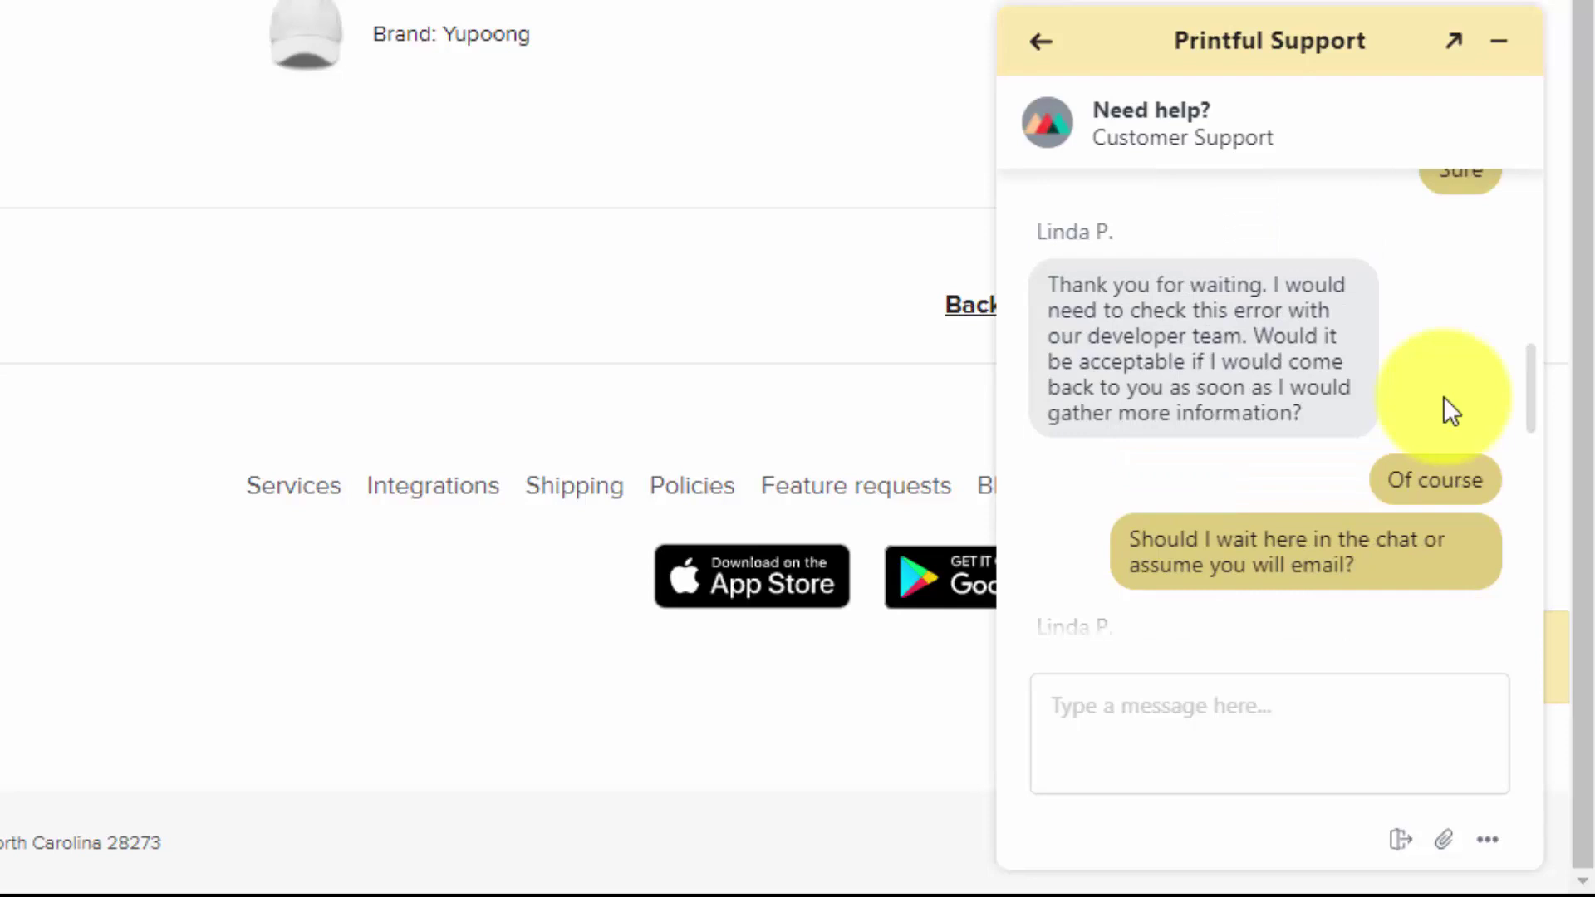